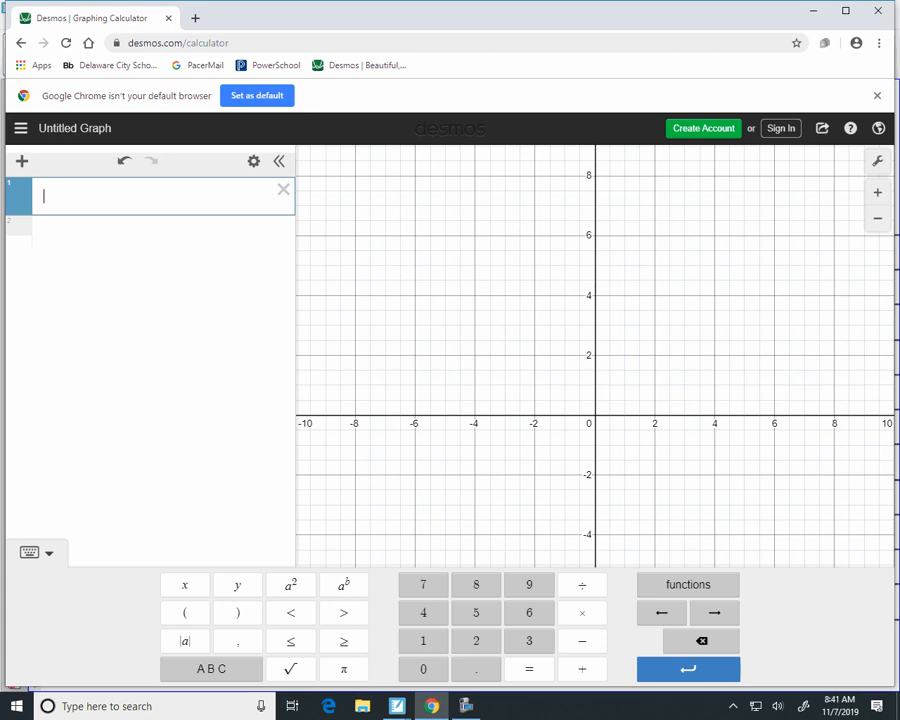
Insert a table and enter the first data point with x as 0 and y as 2815.
left_click(22, 160)
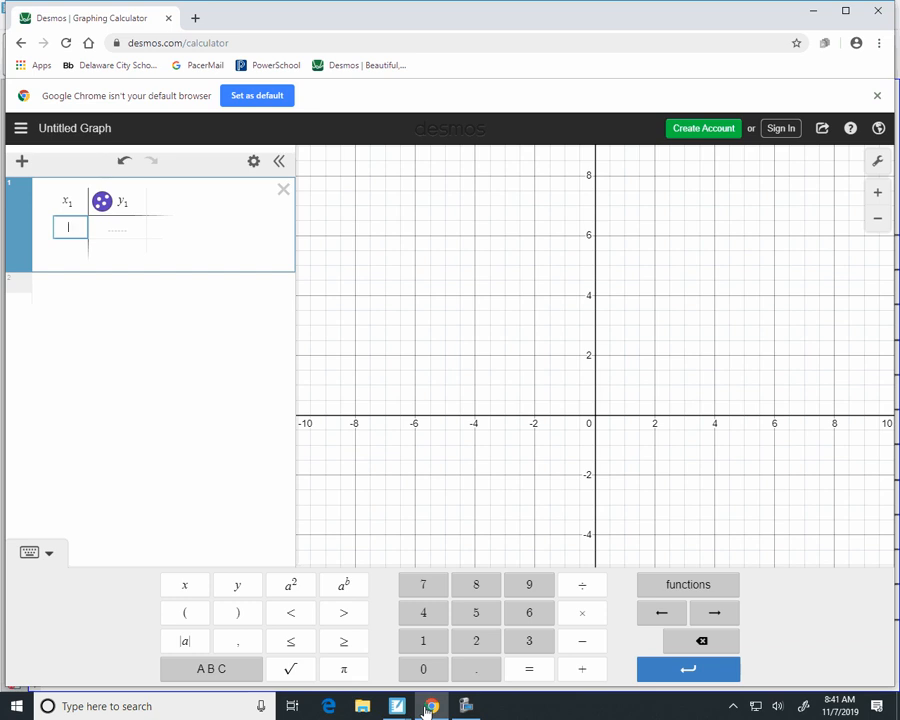
type("0")
key("Tab")
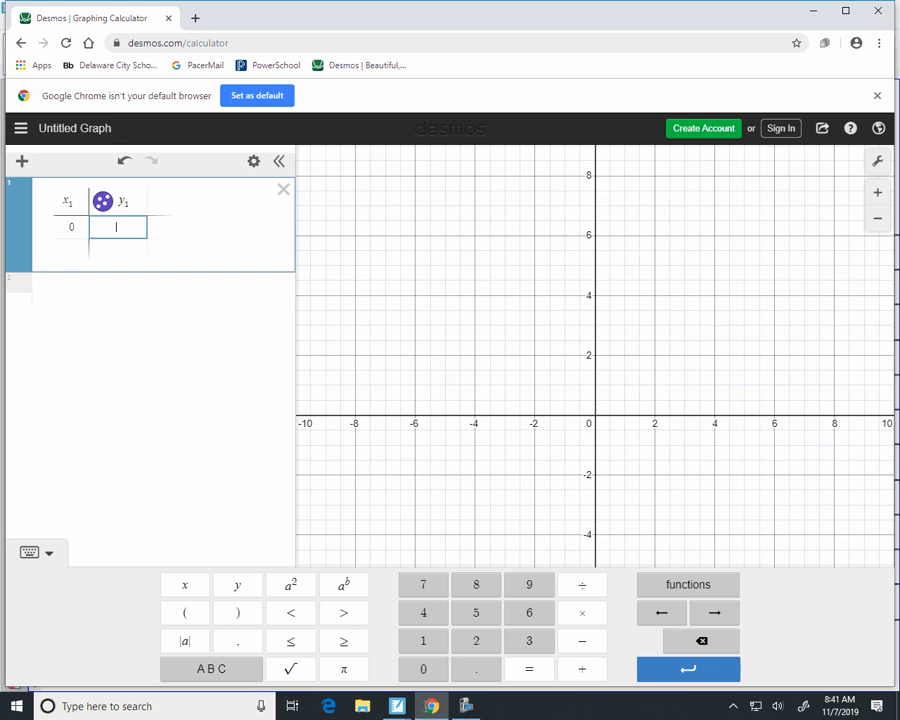
type("28")
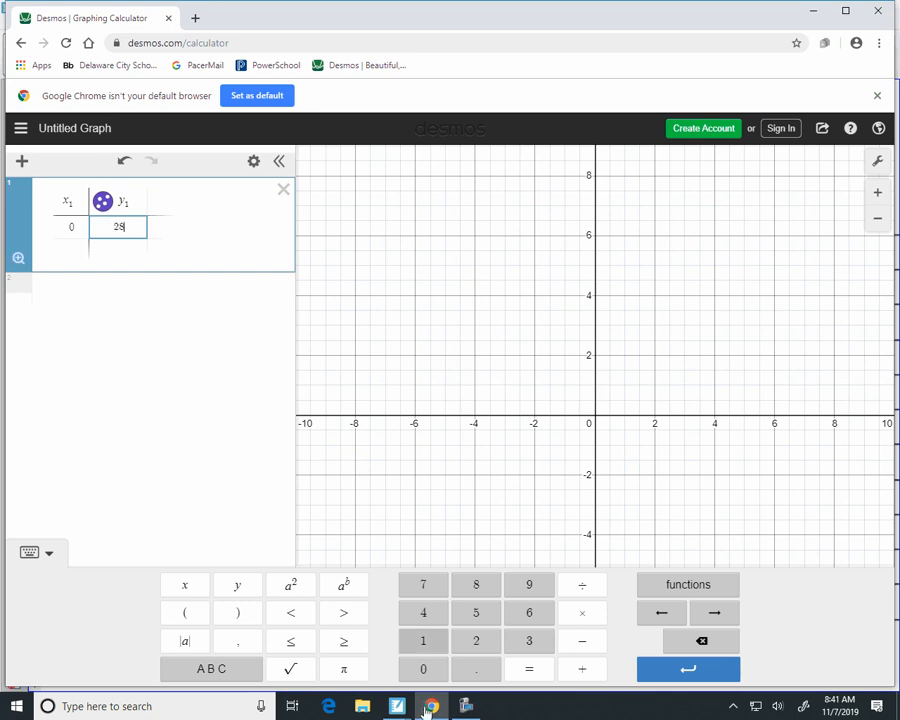
type("15")
key("Return")
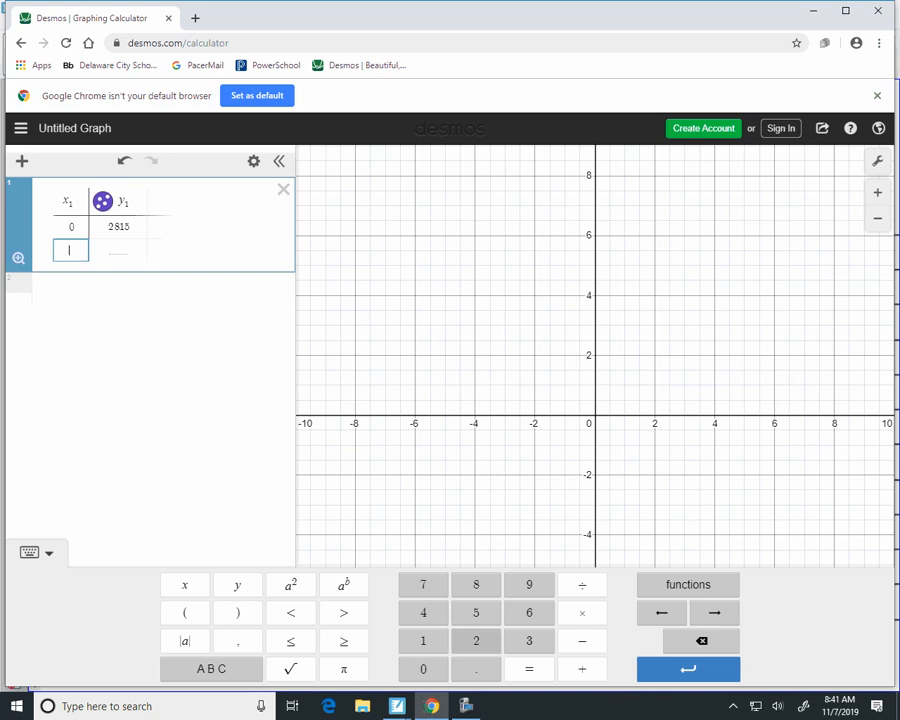
Add the data points (2, 2919) and (5, 2342) as the table's second and third rows.
type("2")
key("Tab")
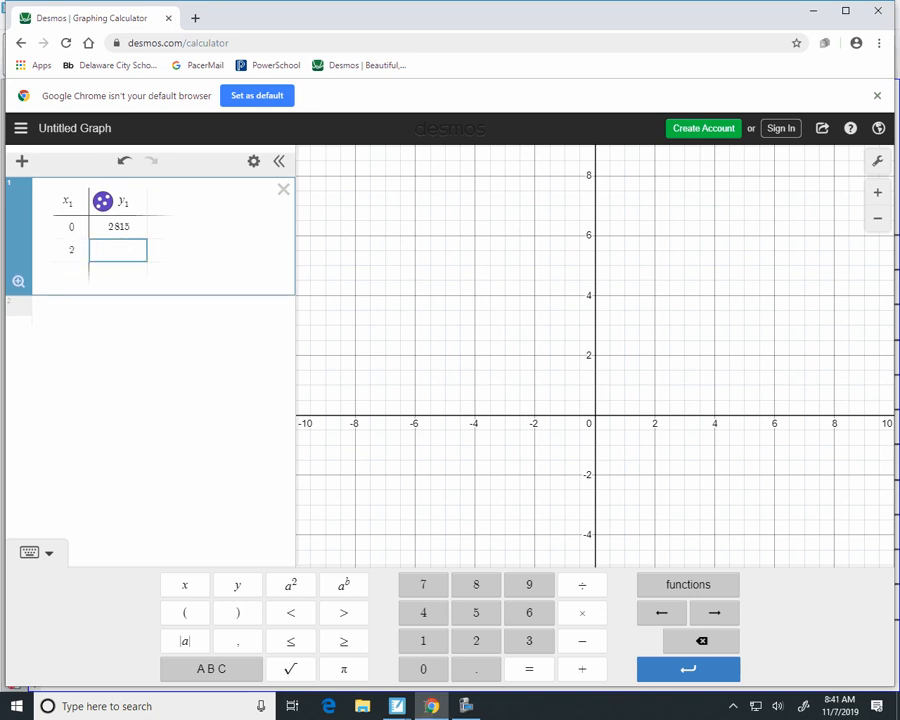
type("2919")
key("Return")
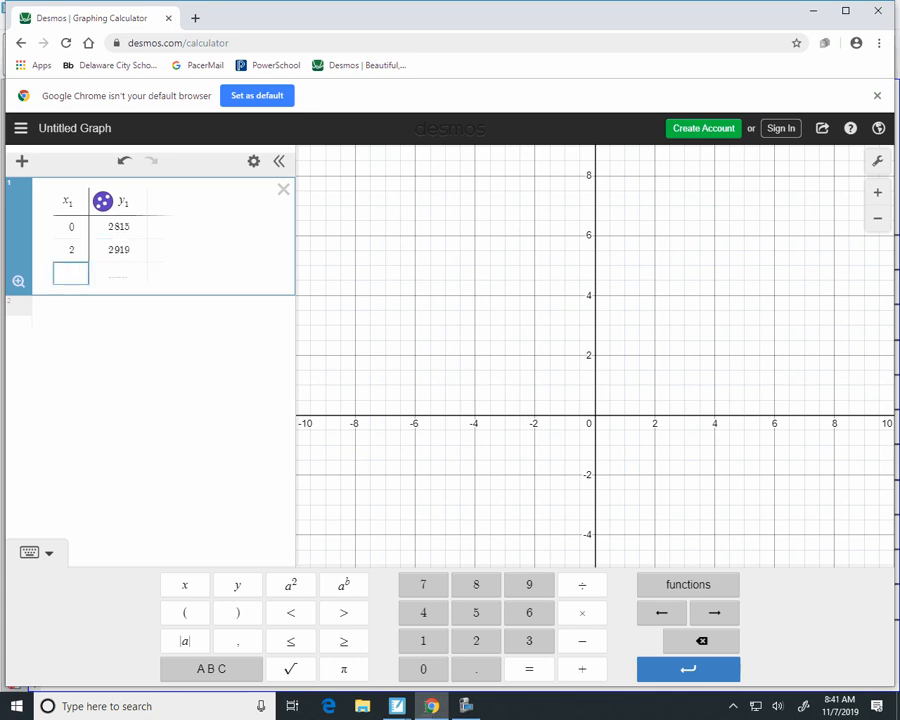
type("5")
key("Tab")
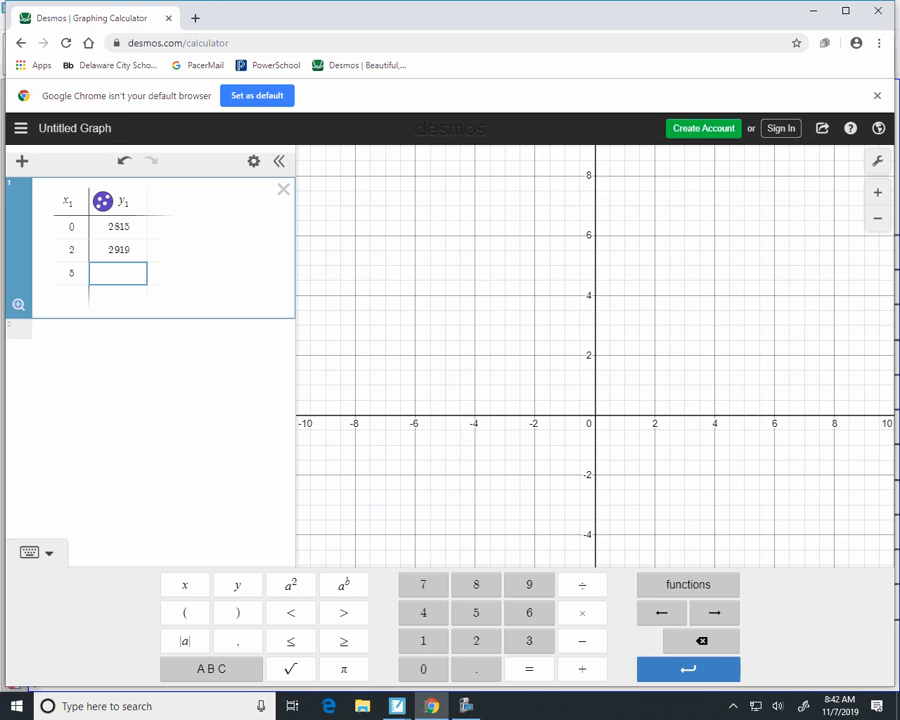
type("238")
key("BackSpace")
type("42")
key("Return")
Add the data point with x as 6 and y as 4501 in the table's fourth row.
type("6")
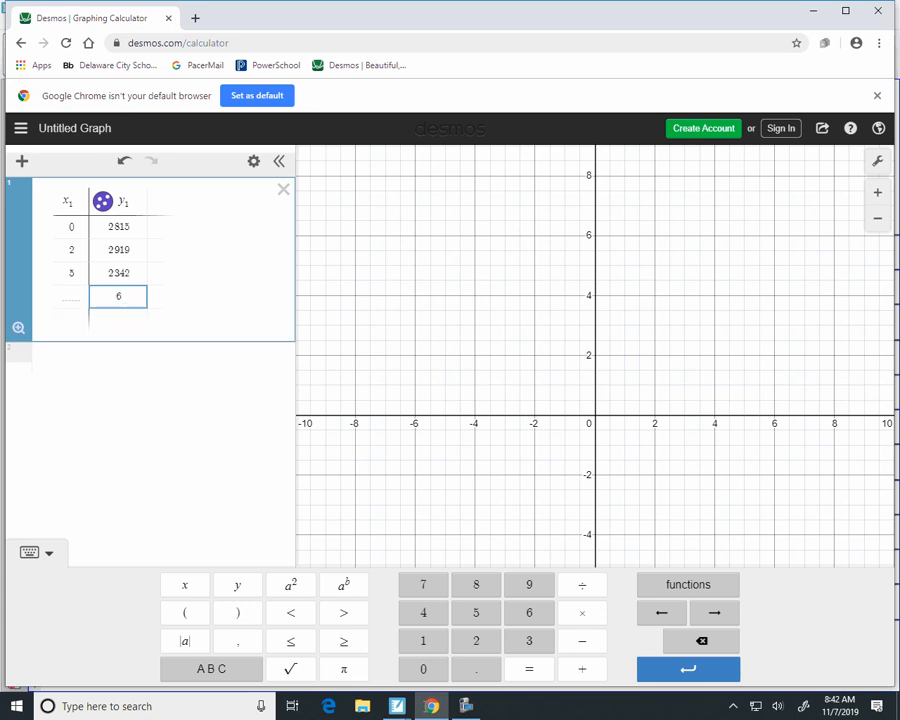
key("Tab")
key("Left")
key("Left")
key("Left")
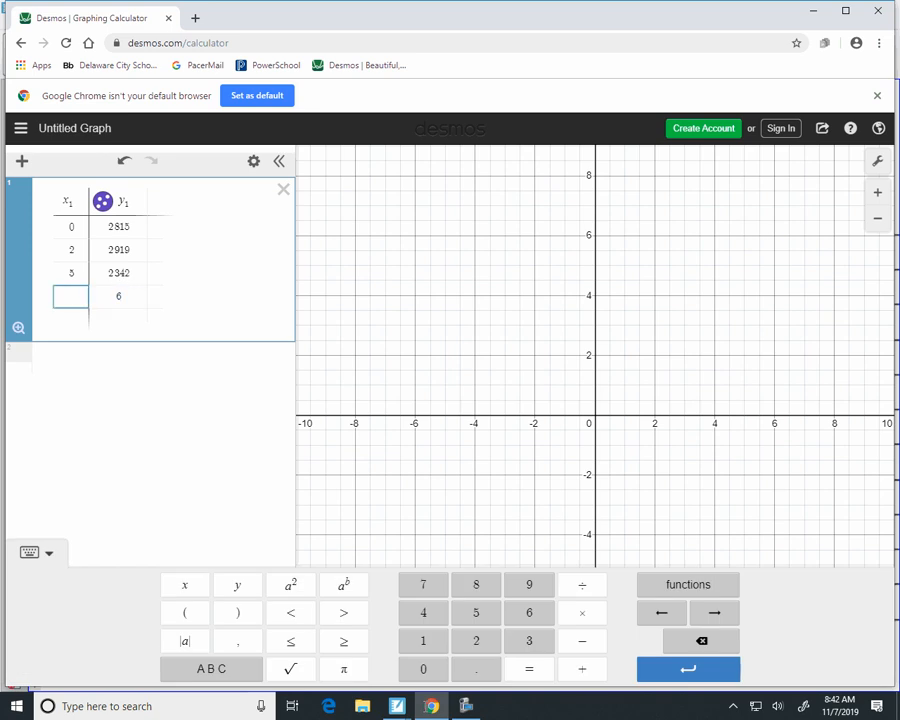
type("6")
key("Tab")
type("4501")
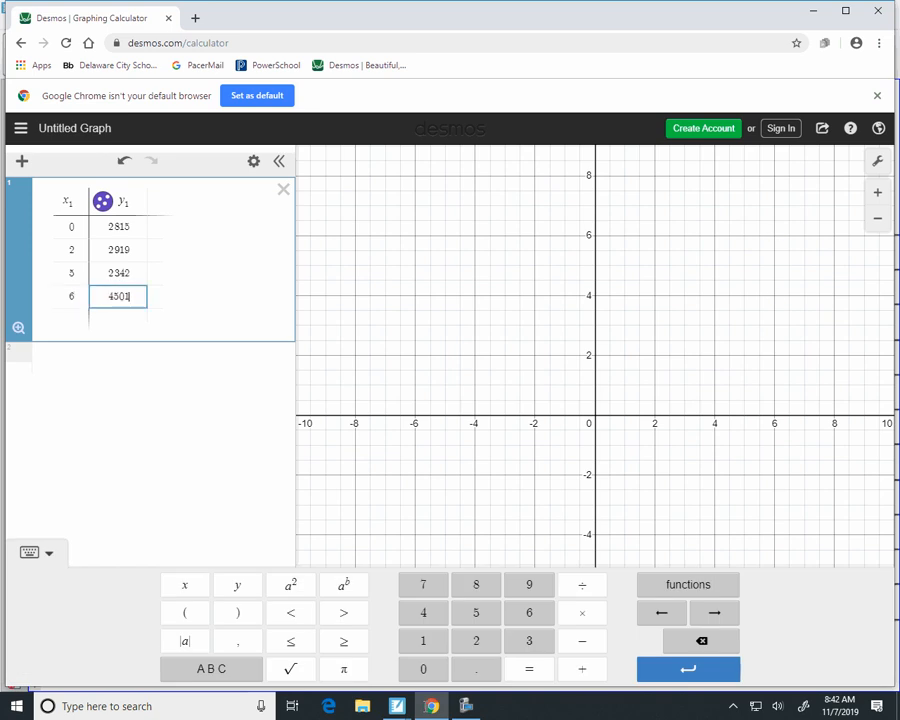
key("Return")
key("Left")
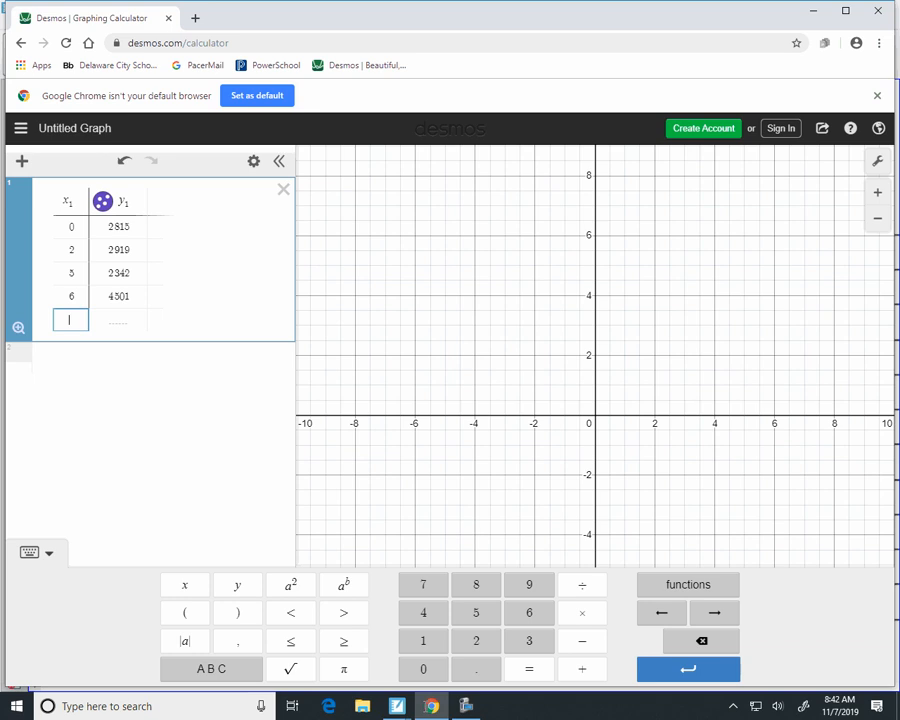
Add the data points (7, 5147) and (8, 4765) as the next two rows of the table.
type("7")
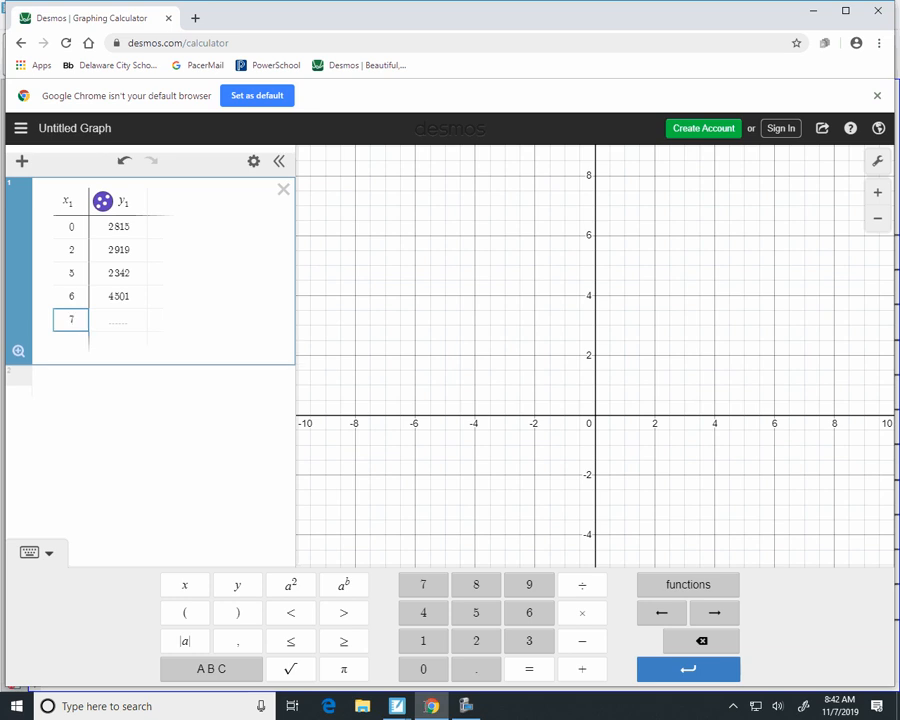
key("Tab")
type("5147")
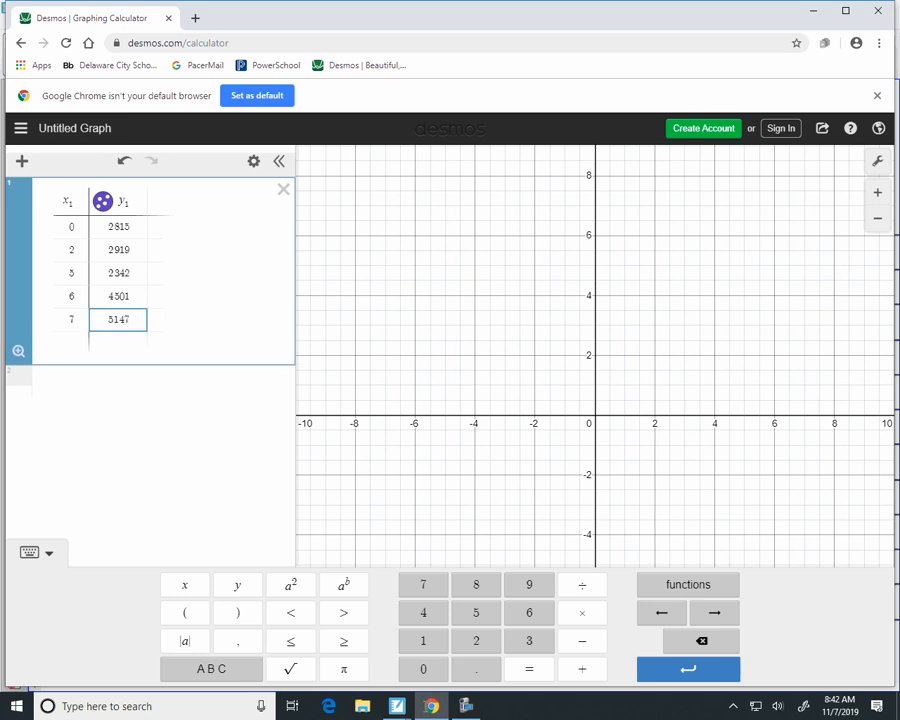
key("Return")
key("Left")
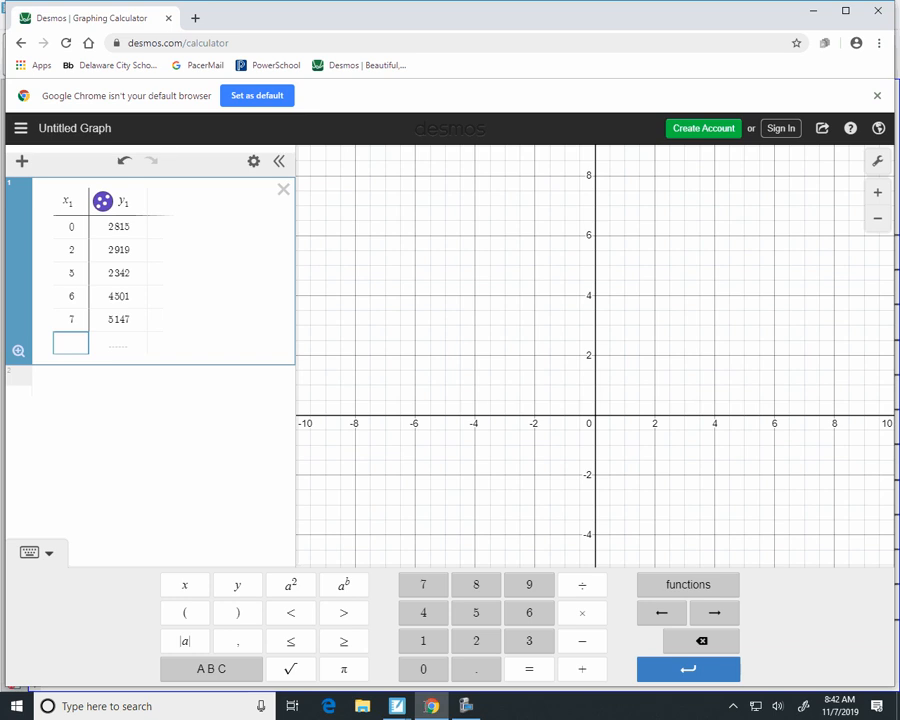
type("8")
key("Tab")
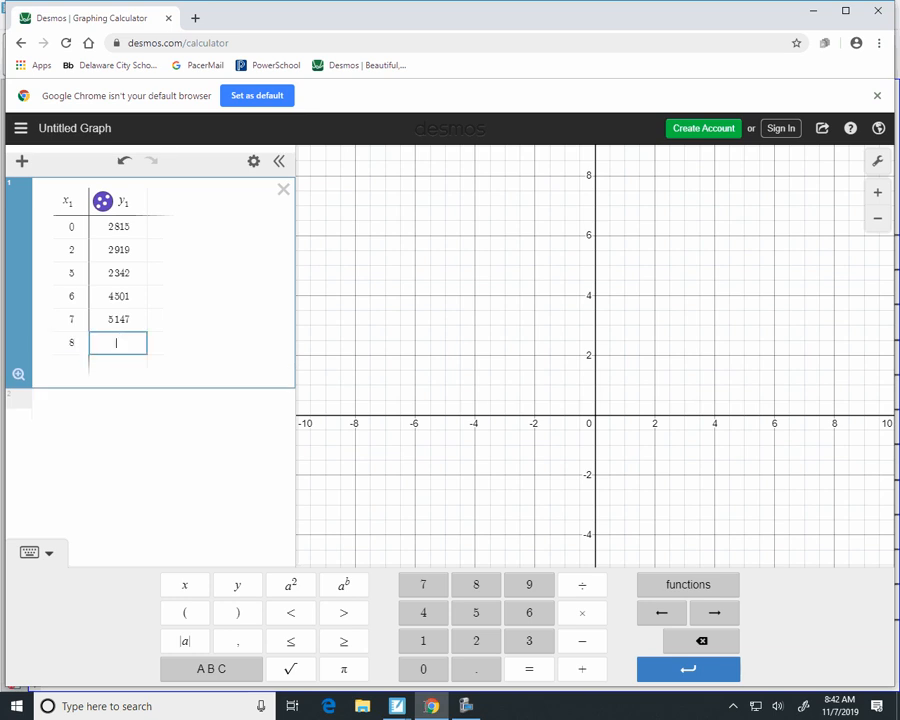
type("4765")
key("Return")
key("Left")
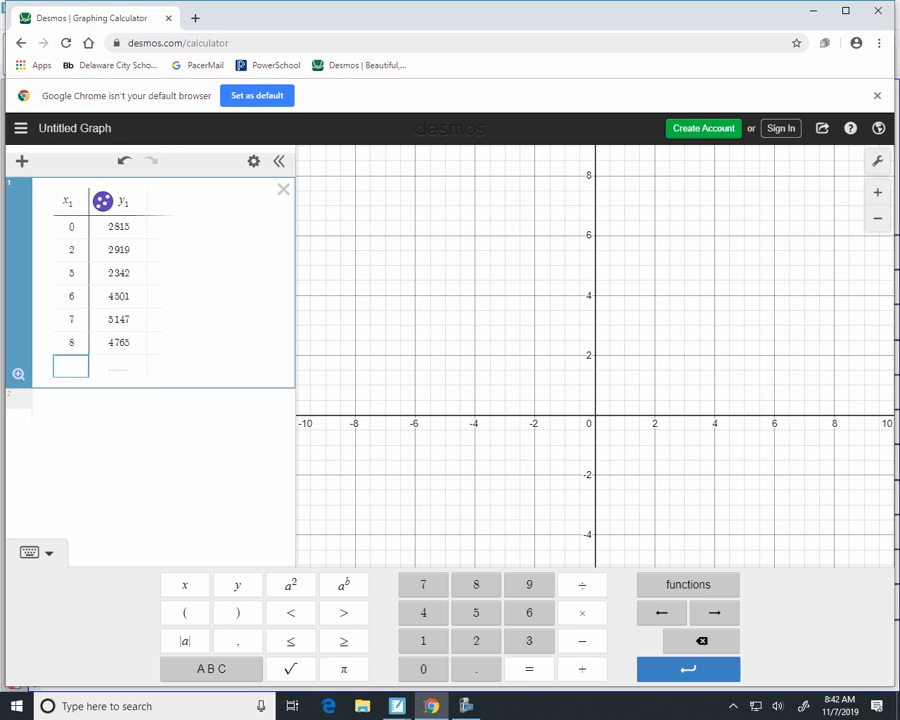
Add the data points (9, 5151) and (11, 4884) as the next two rows of the table.
type("9")
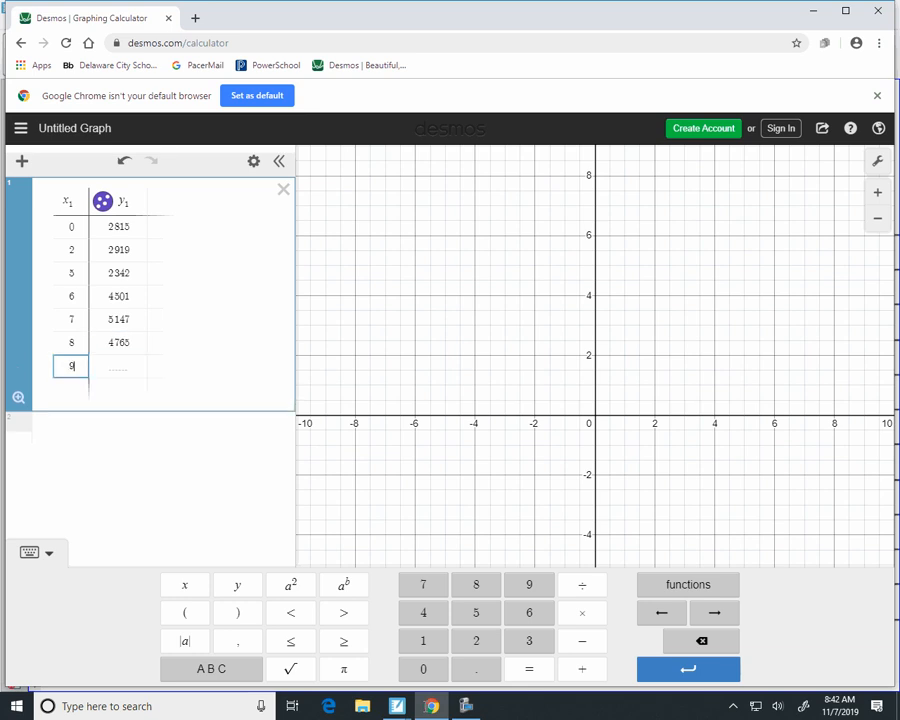
key("Right")
type("5151")
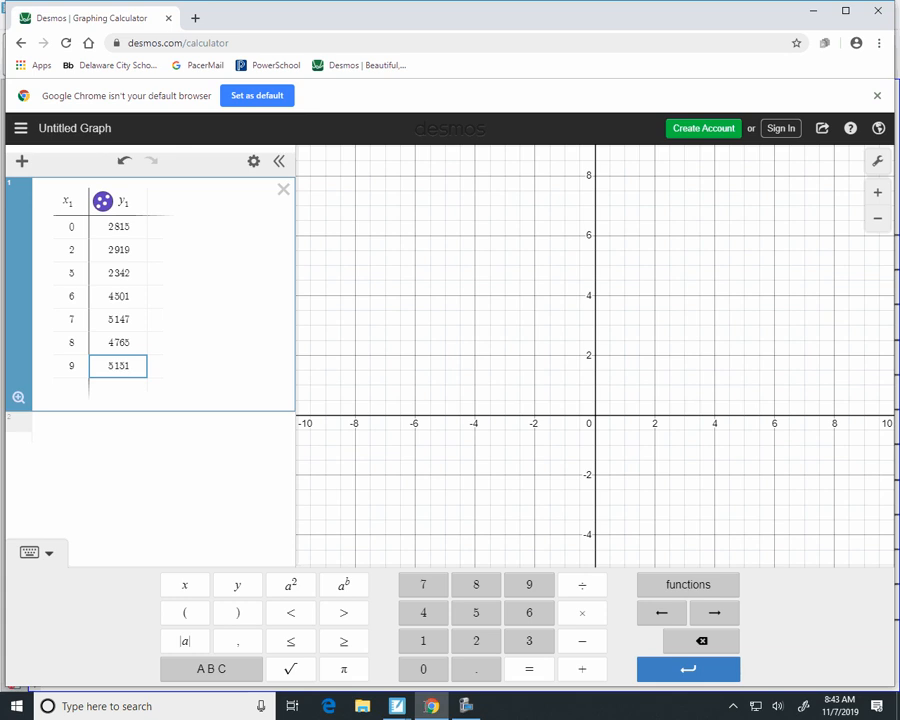
key("Return")
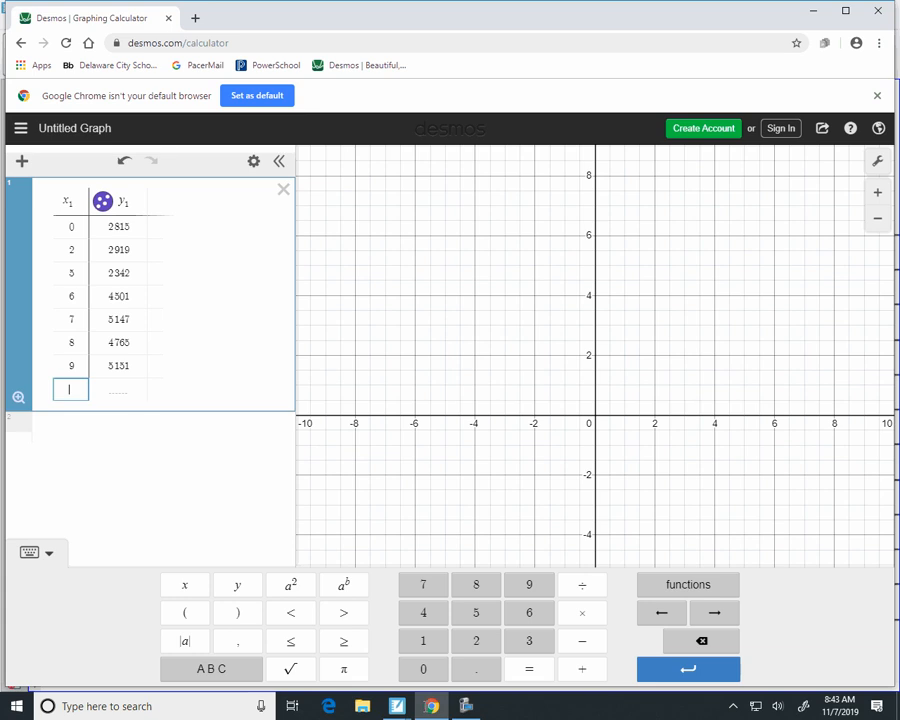
type("11")
key("Tab")
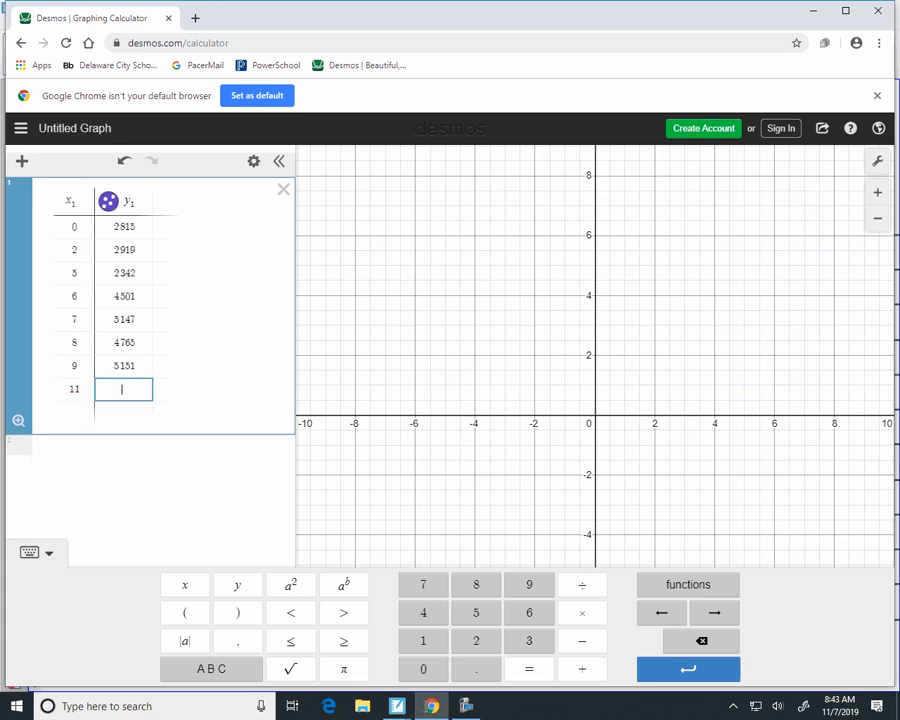
type("4884")
key("Return")
key("Left")
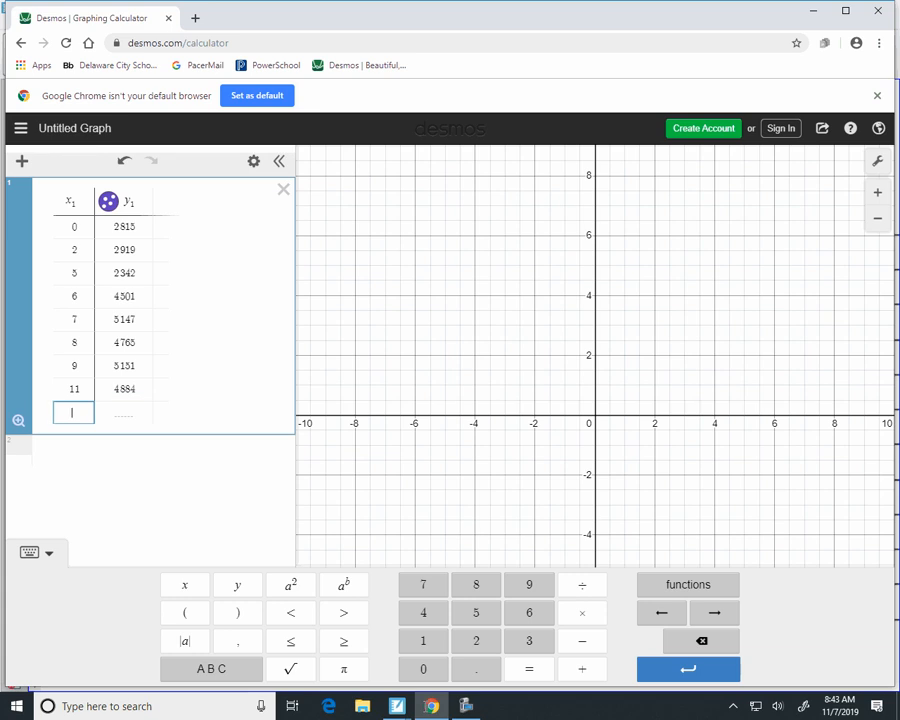
Complete the table with the data points (12, 6293) and (13, 6544).
type("12")
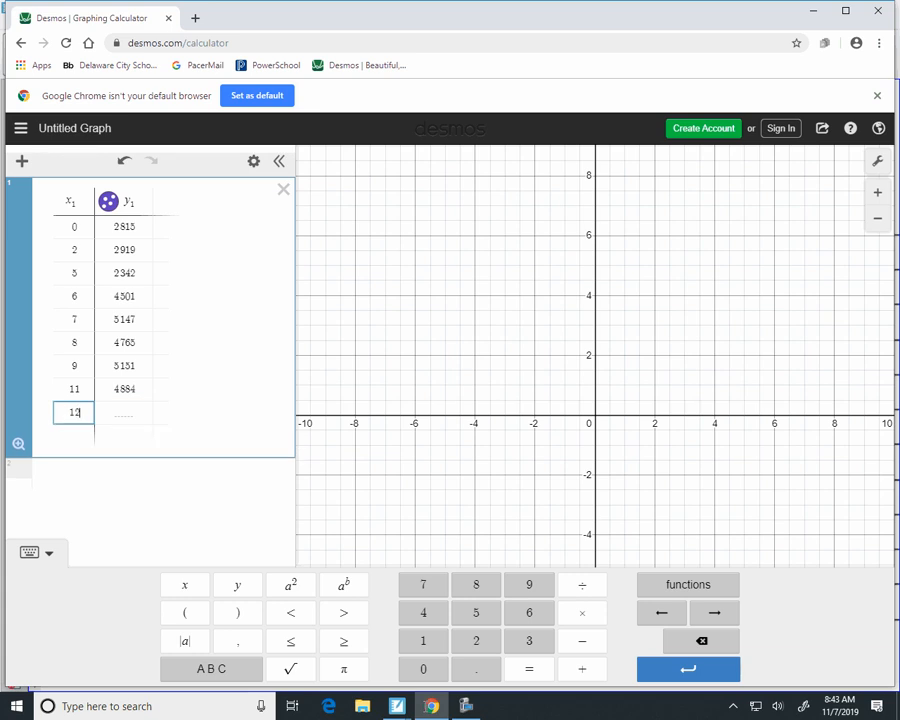
key("Tab")
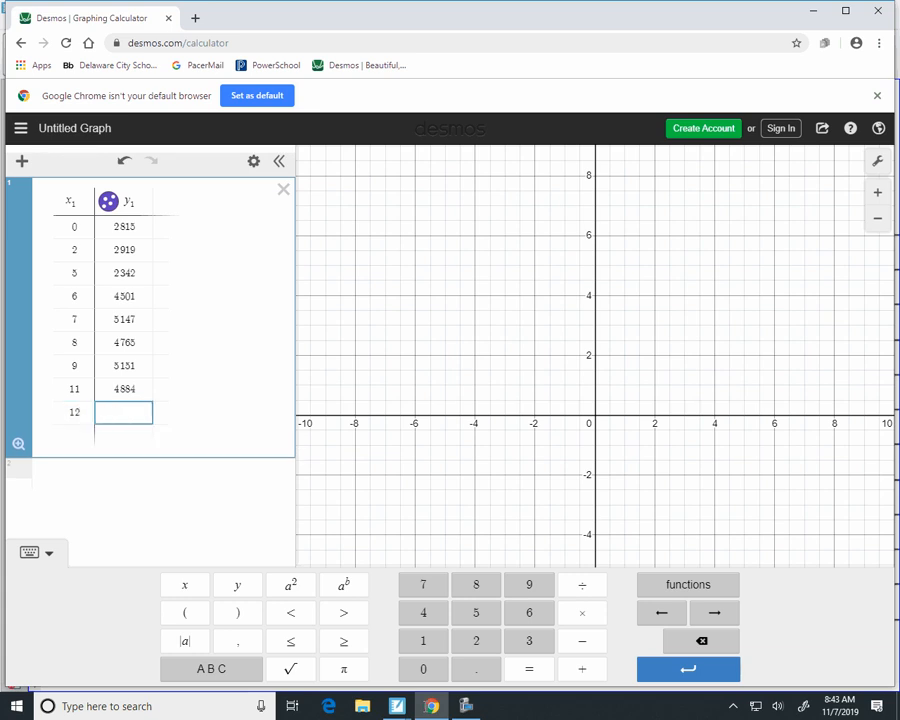
type("6293")
key("Return")
key("Left")
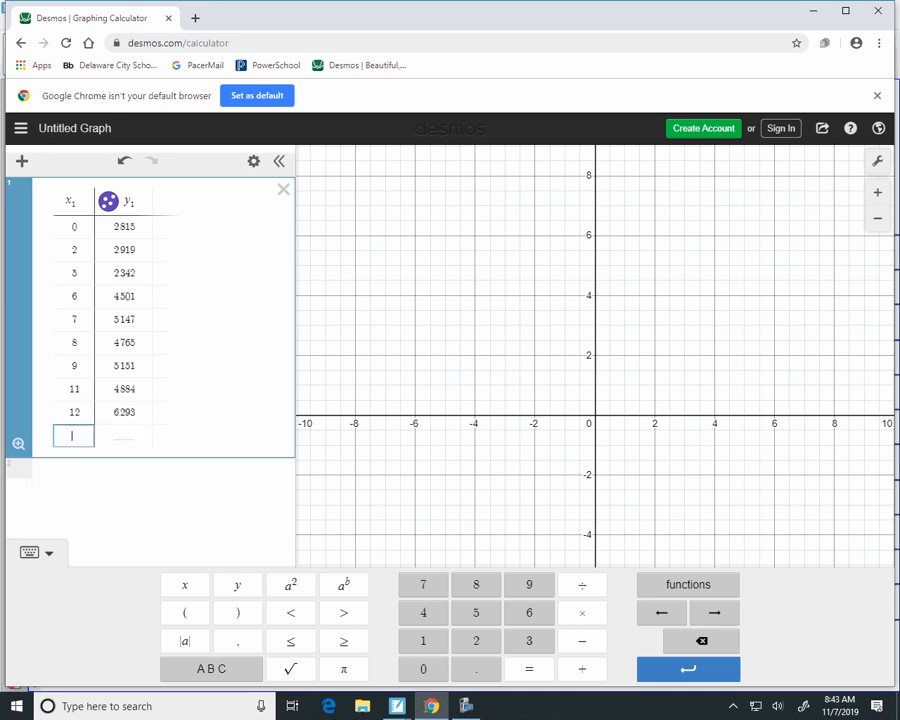
type("13")
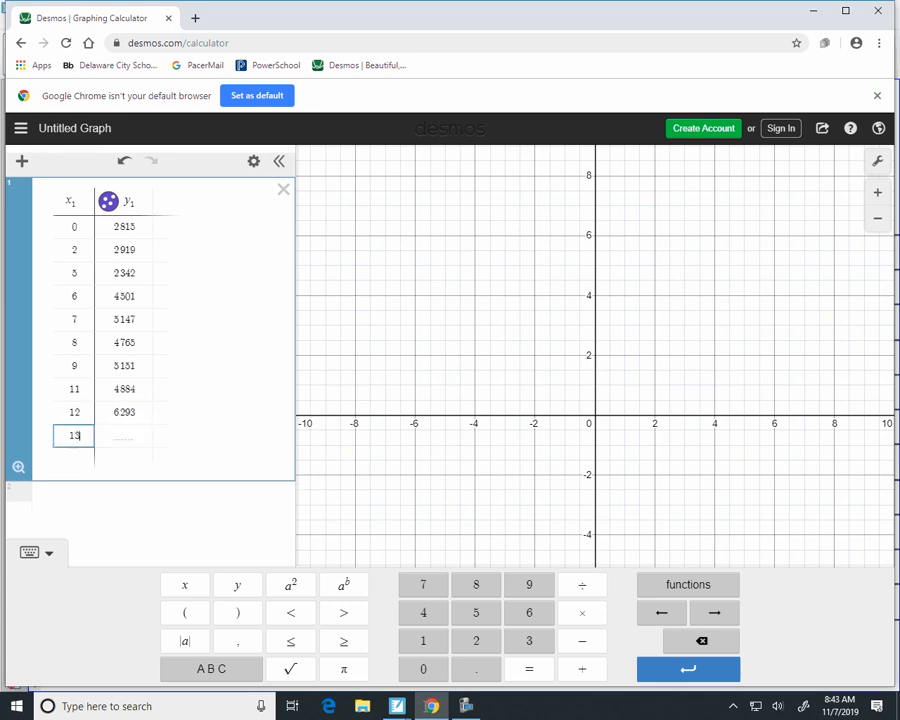
key("Right")
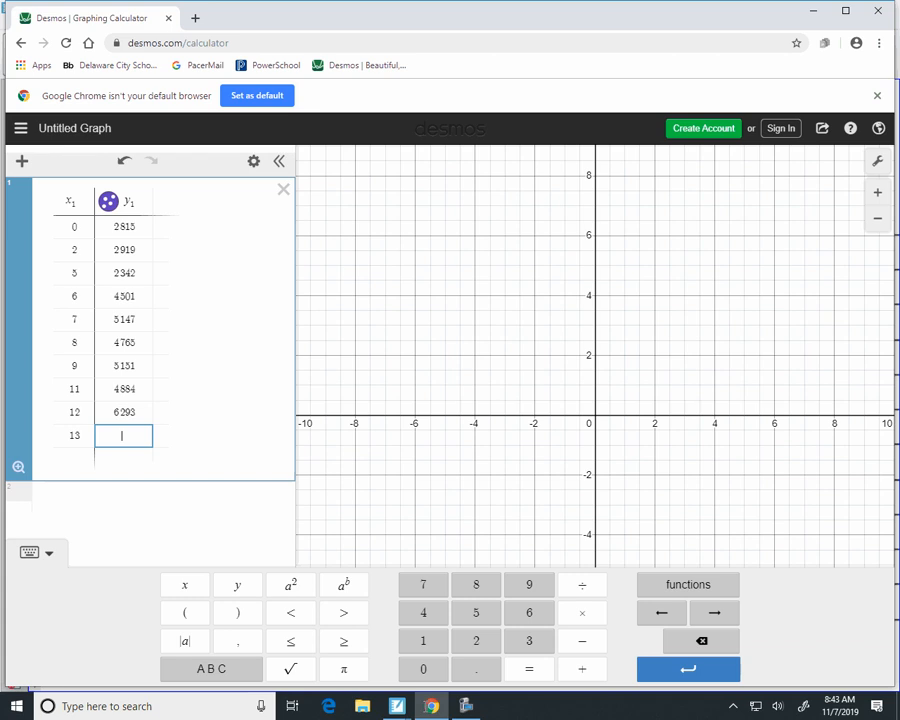
type("6544")
Set the y-axis upper limit to 7000 and position the graph so the first quadrant and x-axis are in view.
left_click_drag(700, 300, 460, 524)
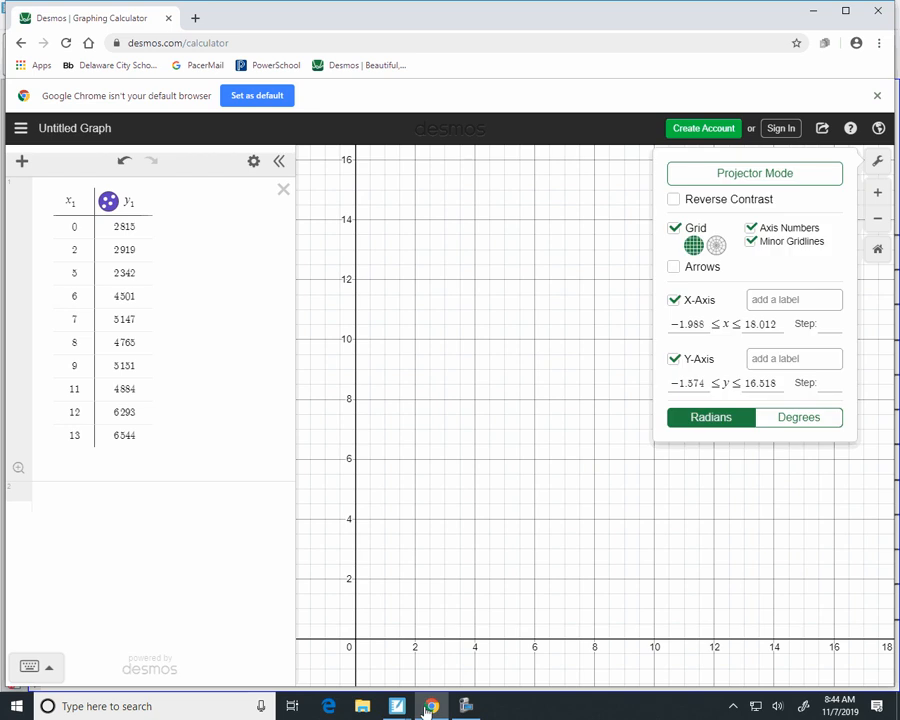
left_click(761, 384)
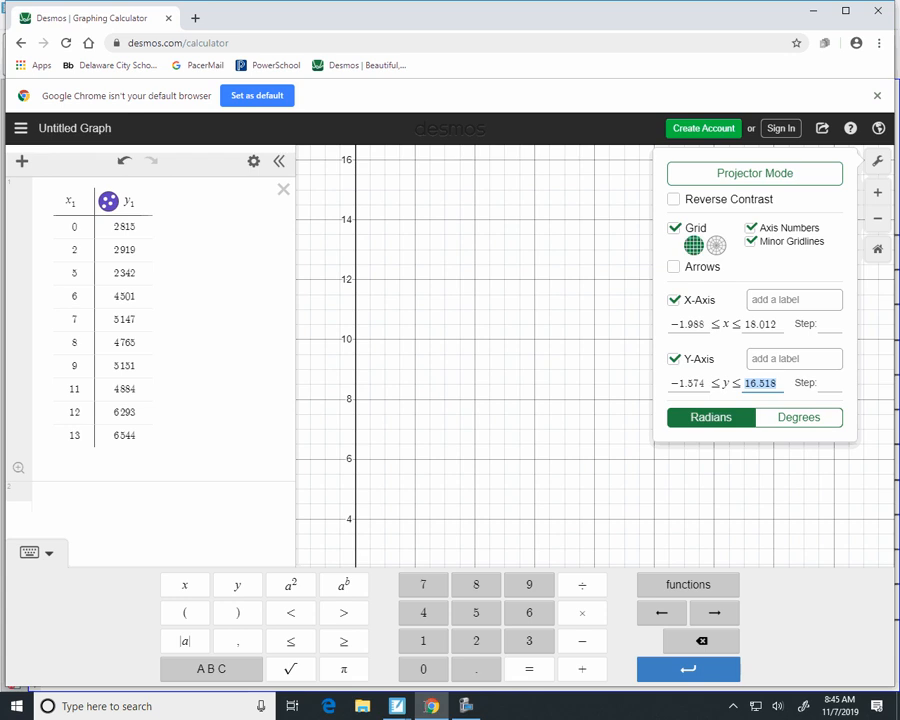
type("700")
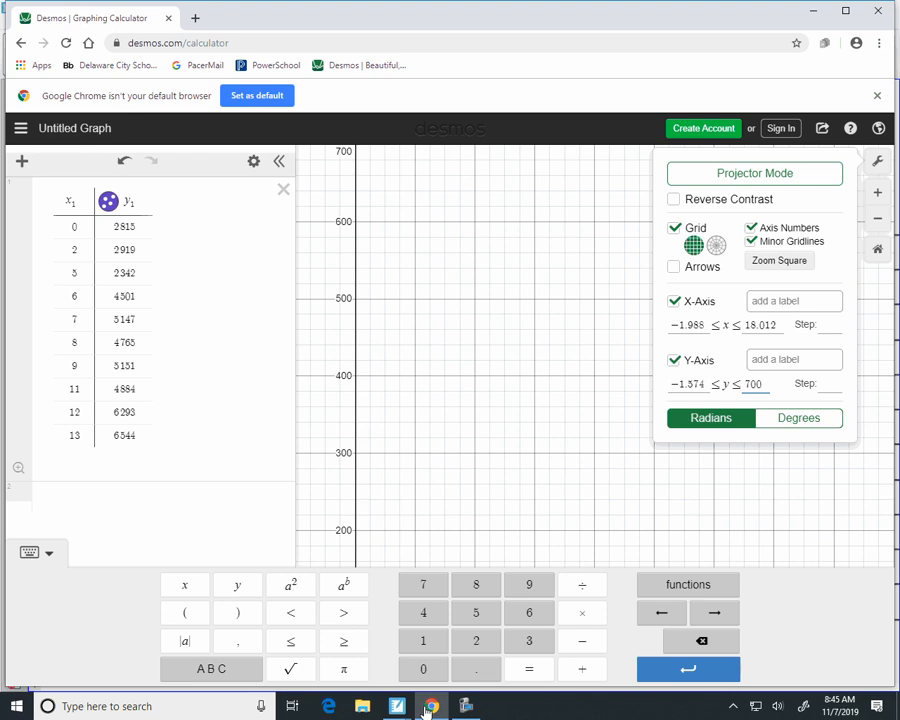
type("0")
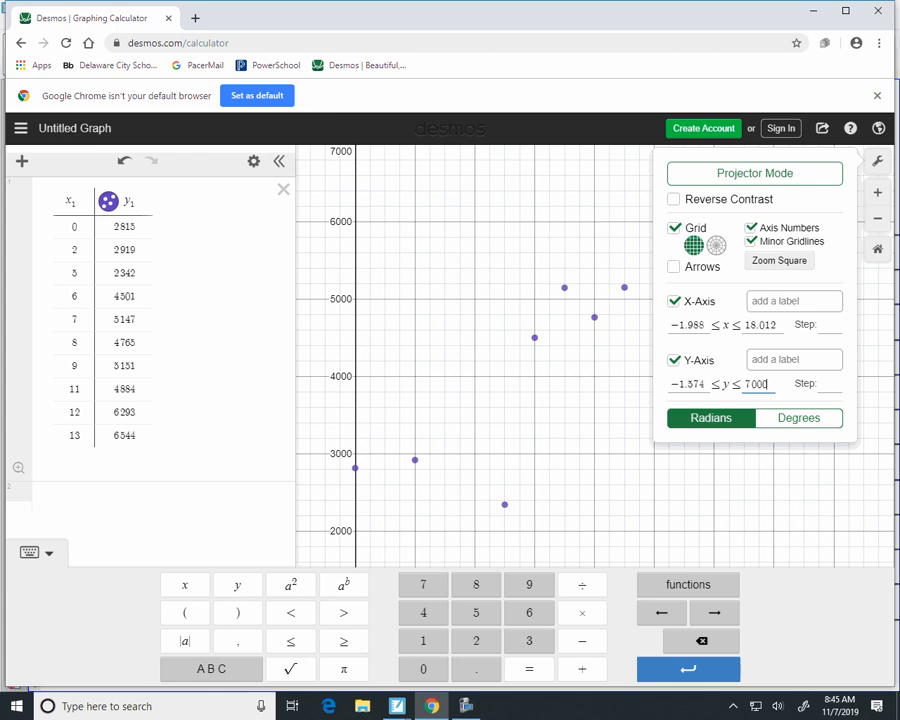
key("Return")
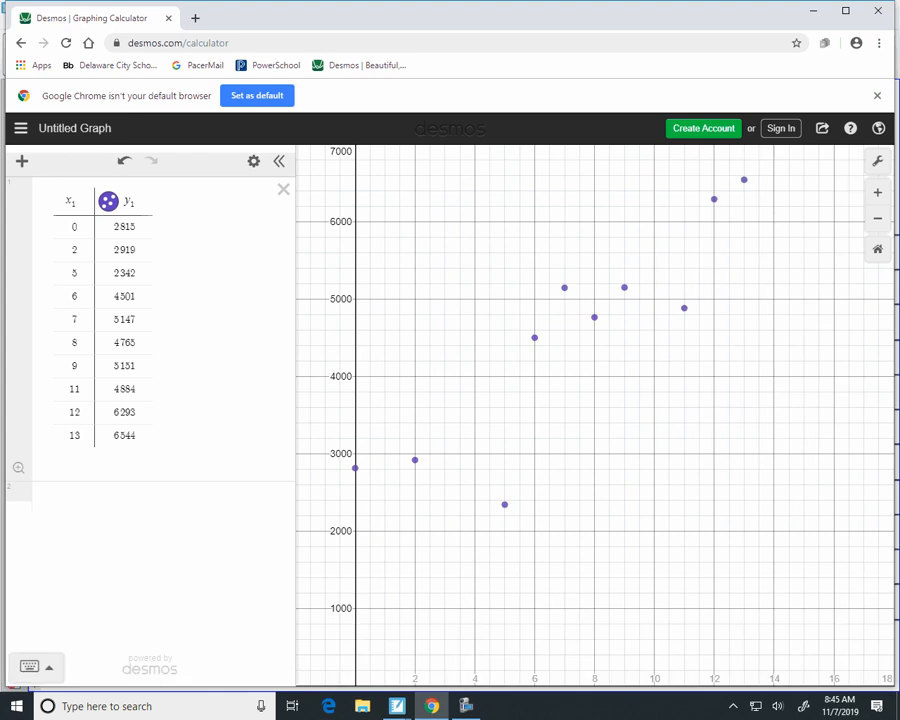
left_click(878, 161)
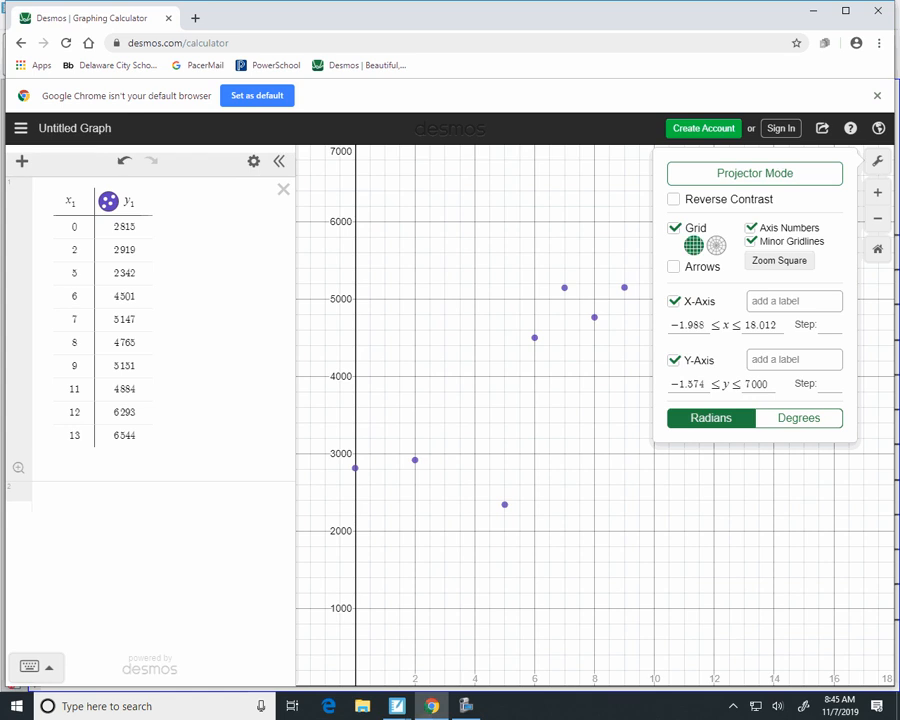
left_click_drag(520, 420, 513, 404)
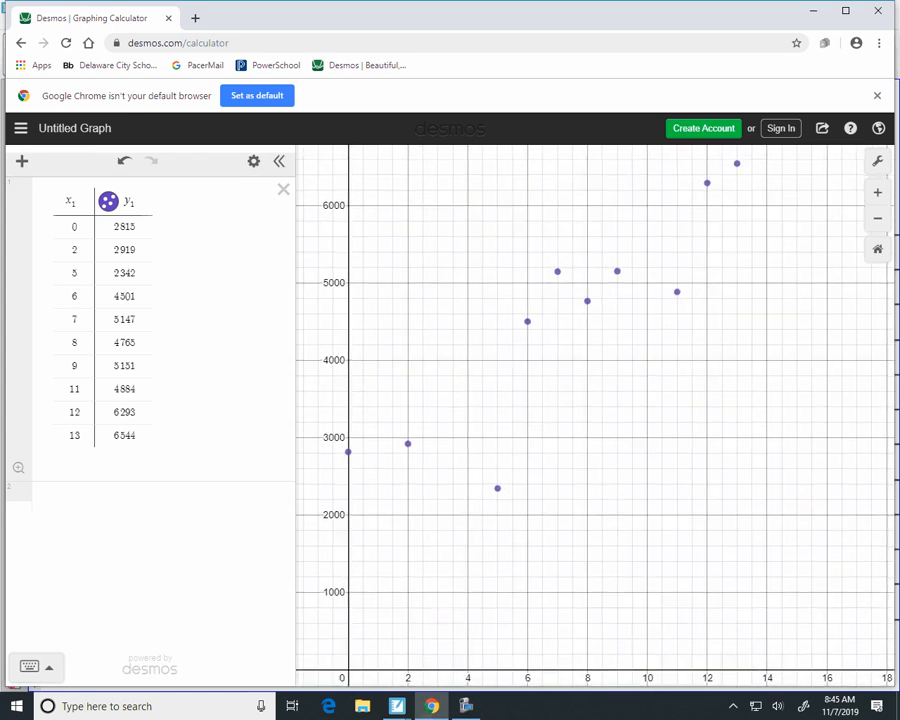
left_click(878, 161)
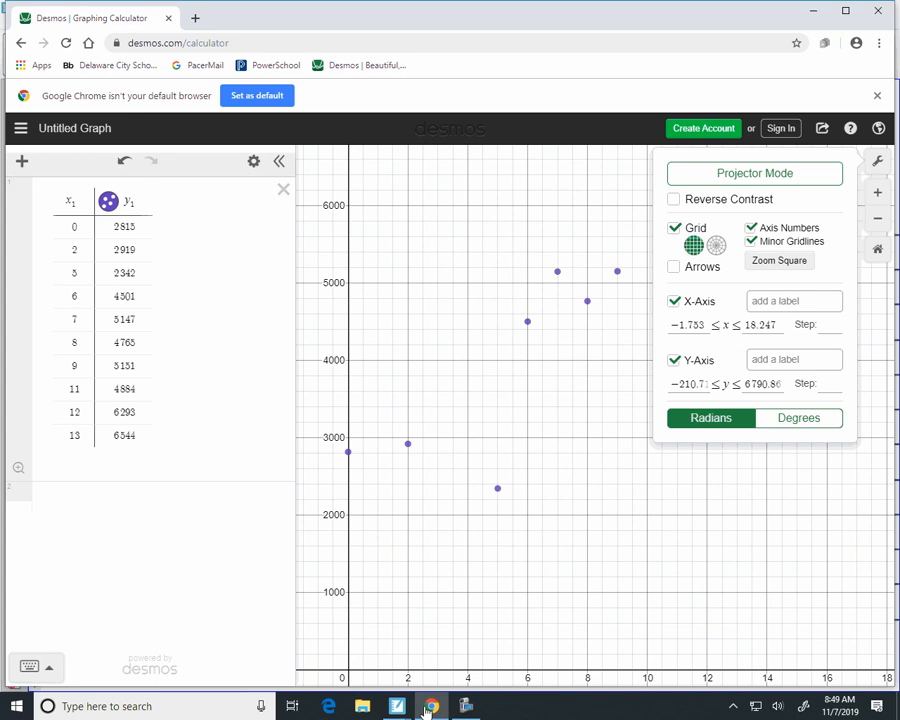
left_click(108, 201)
left_click(108, 201)
left_click(108, 201)
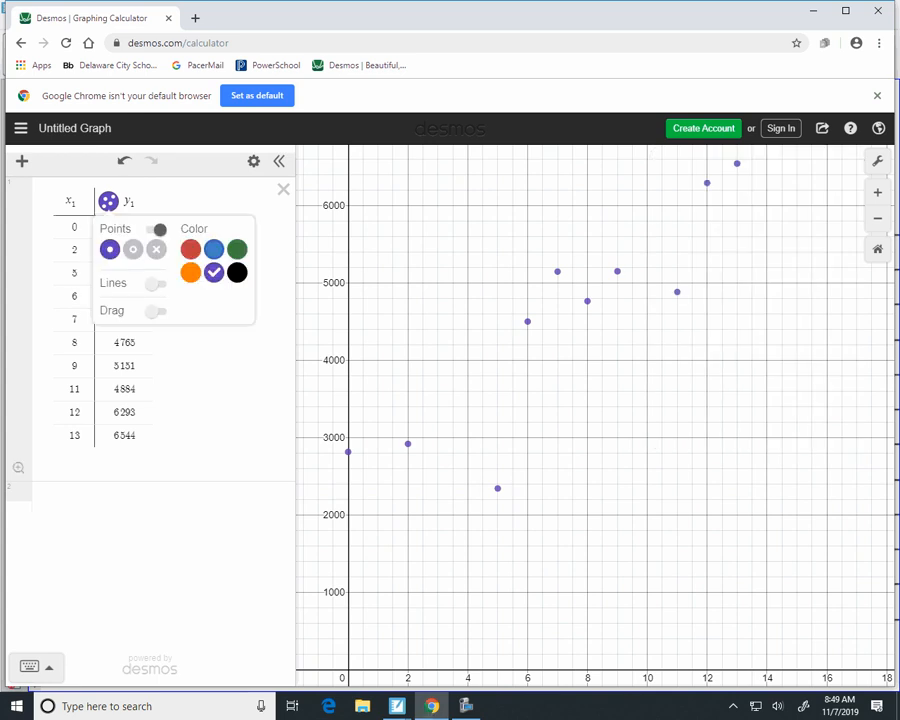
right_click(110, 206)
left_click(108, 201)
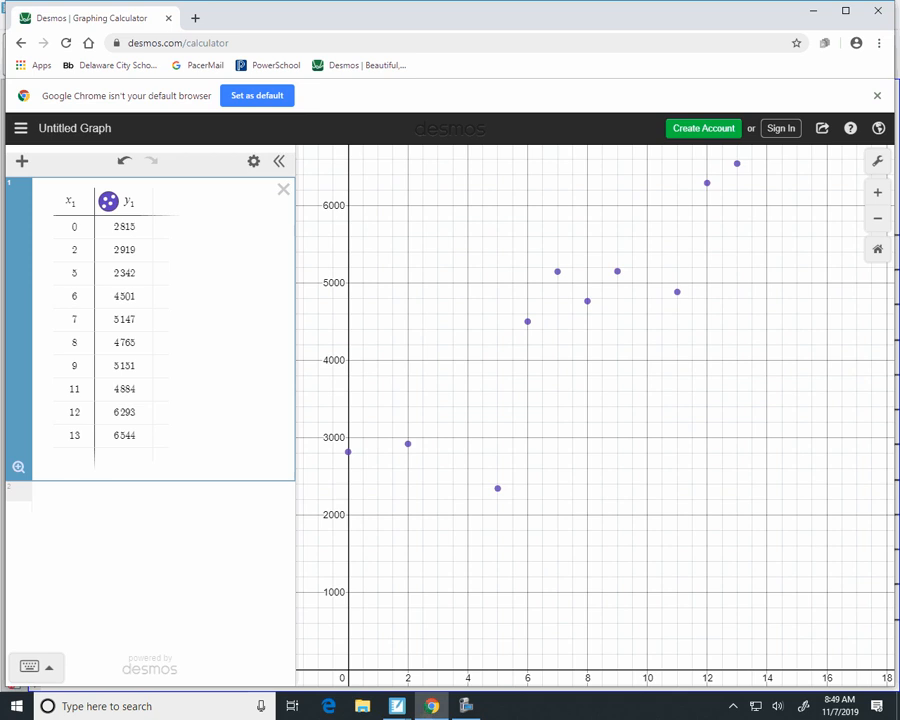
left_click(108, 201)
left_click(108, 201)
left_click(108, 201)
left_click(108, 201)
left_click(108, 201)
right_click(112, 204)
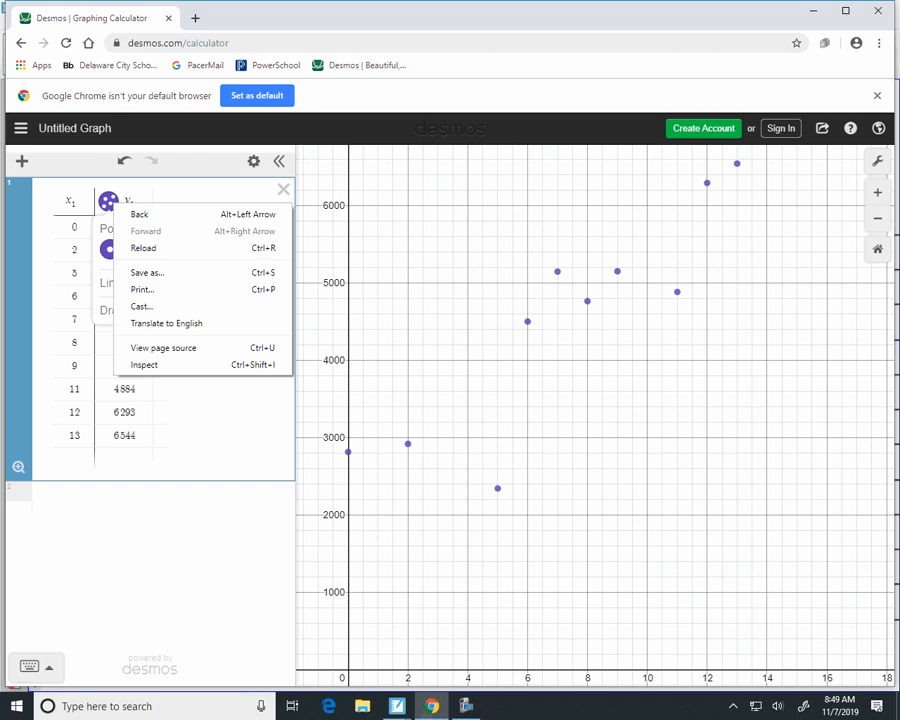
left_click(426, 708)
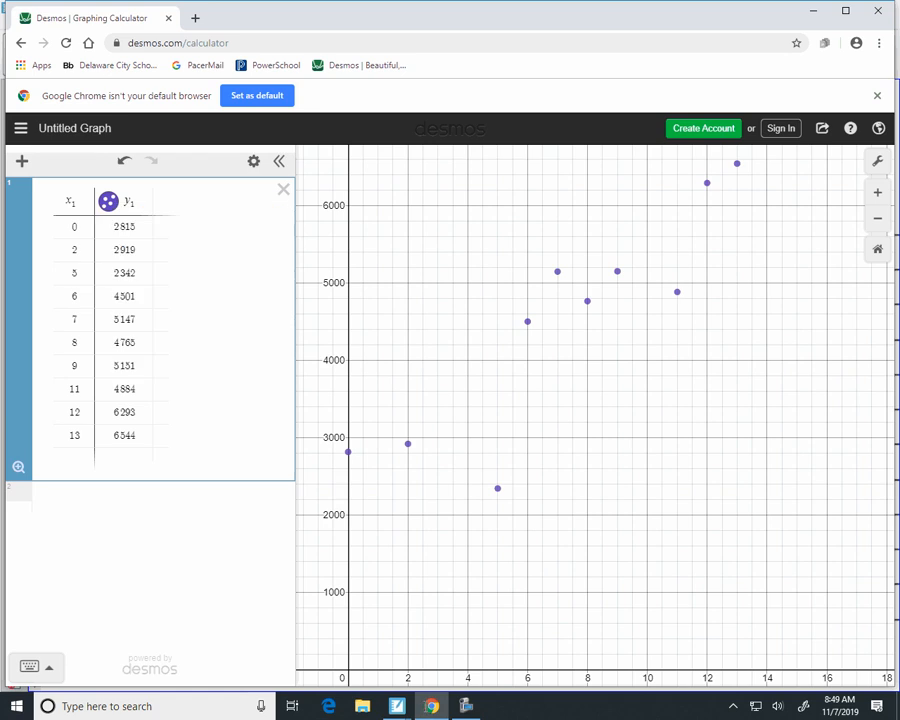
left_click(108, 201)
left_click(108, 201)
left_click(108, 201)
left_click(108, 201)
right_click(108, 201)
left_click(166, 436)
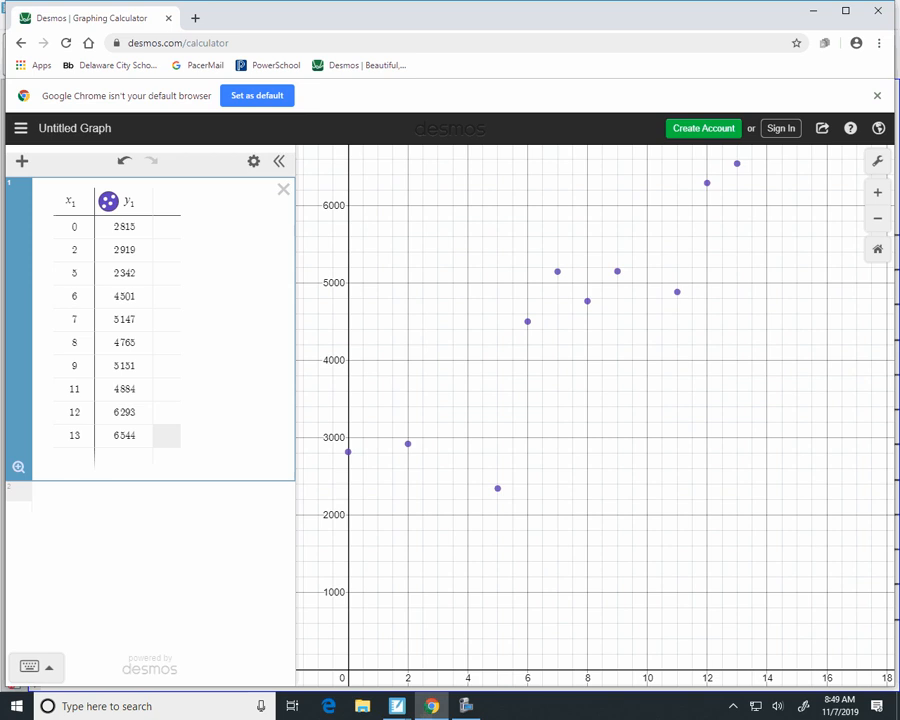
Try connecting the table's data points with lines, and turn the lines off again.
left_click(108, 201)
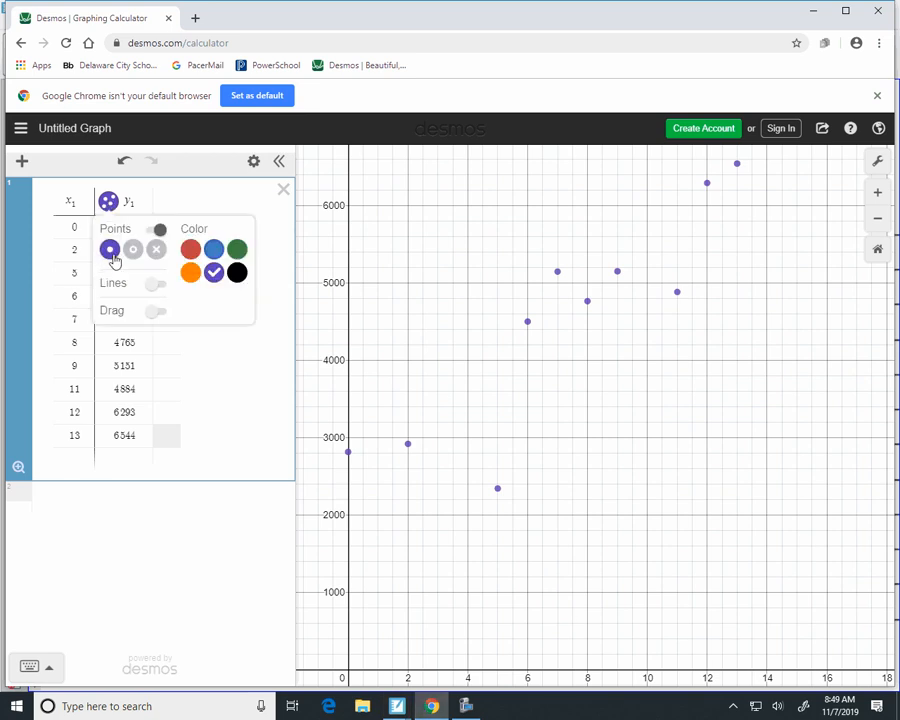
left_click(160, 287)
left_click(162, 288)
left_click(163, 288)
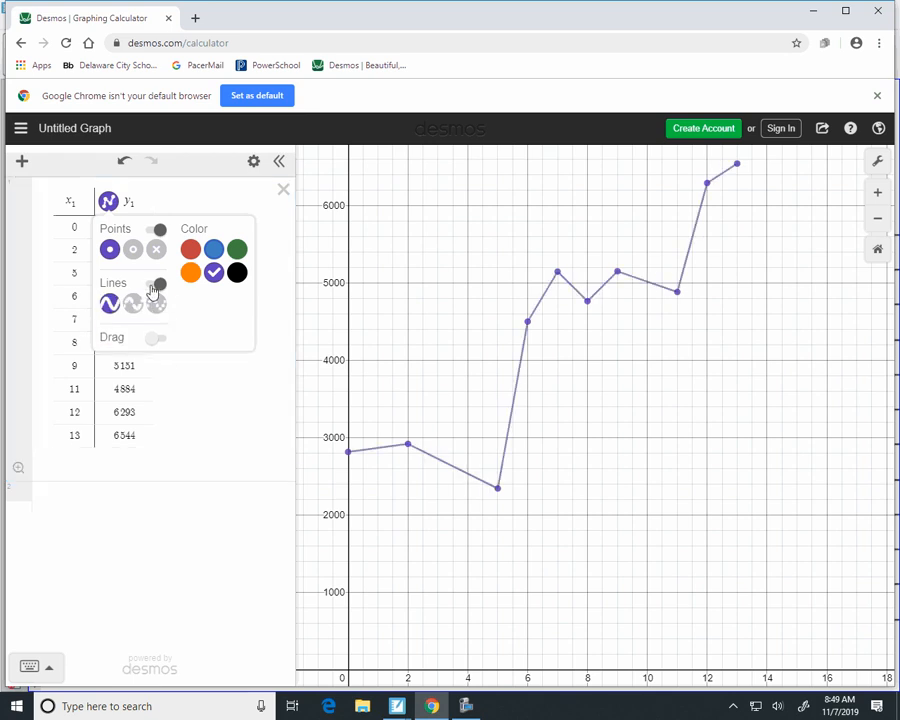
left_click(153, 288)
left_click(228, 407)
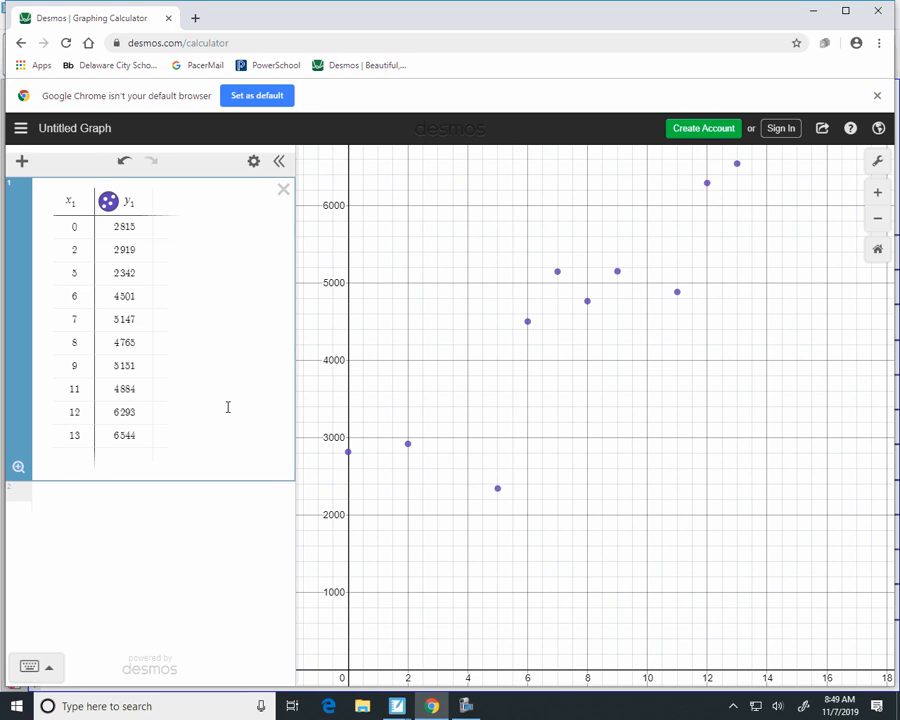
Add the linear regression y1 ~ mx1 + b as a new expression below the data table.
key("Return")
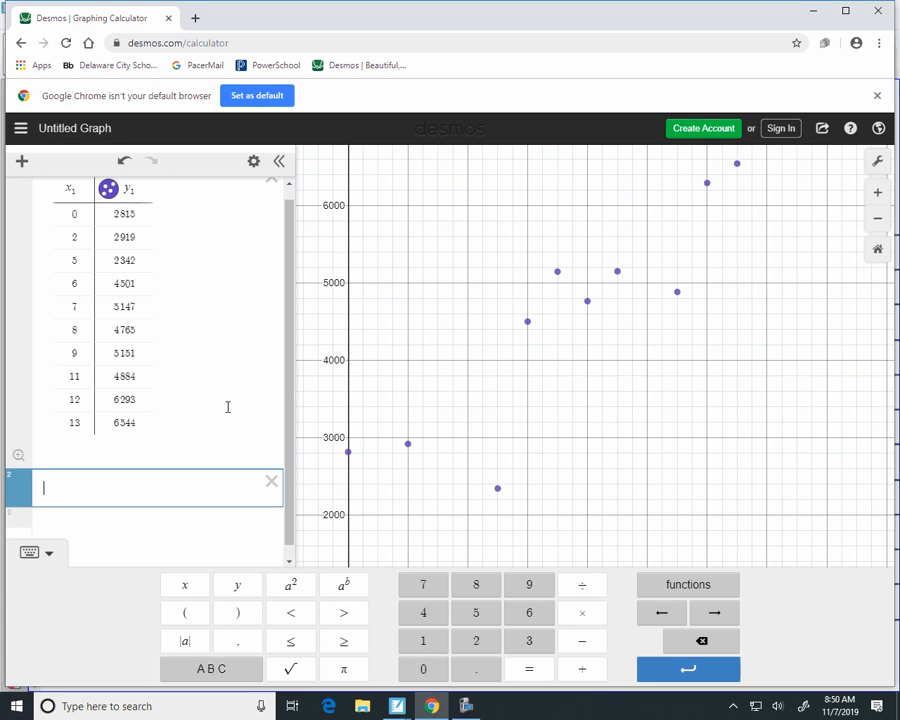
type("y_1")
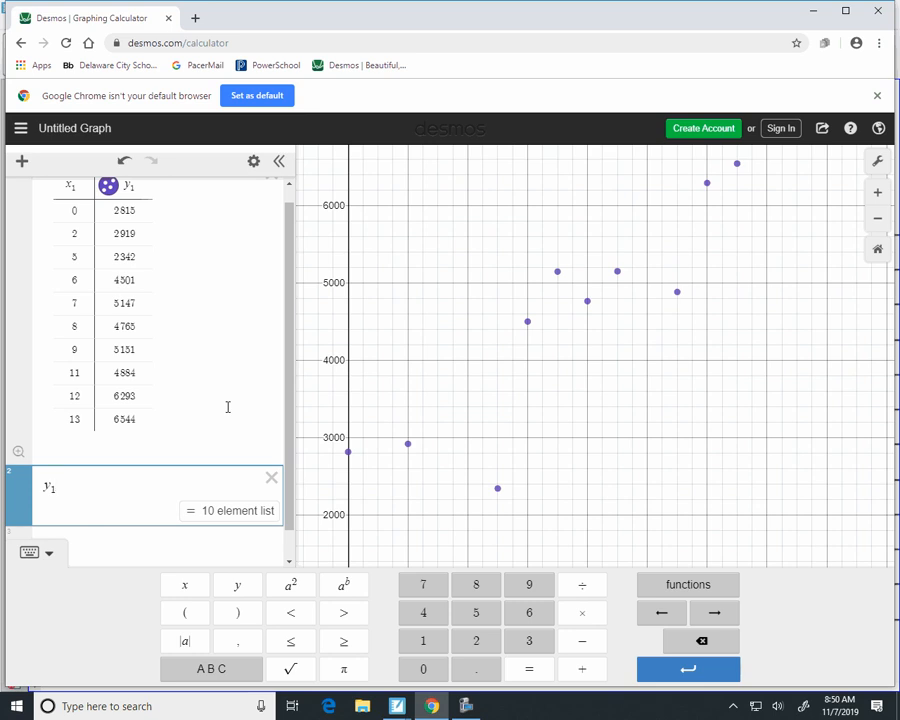
left_click(211, 669)
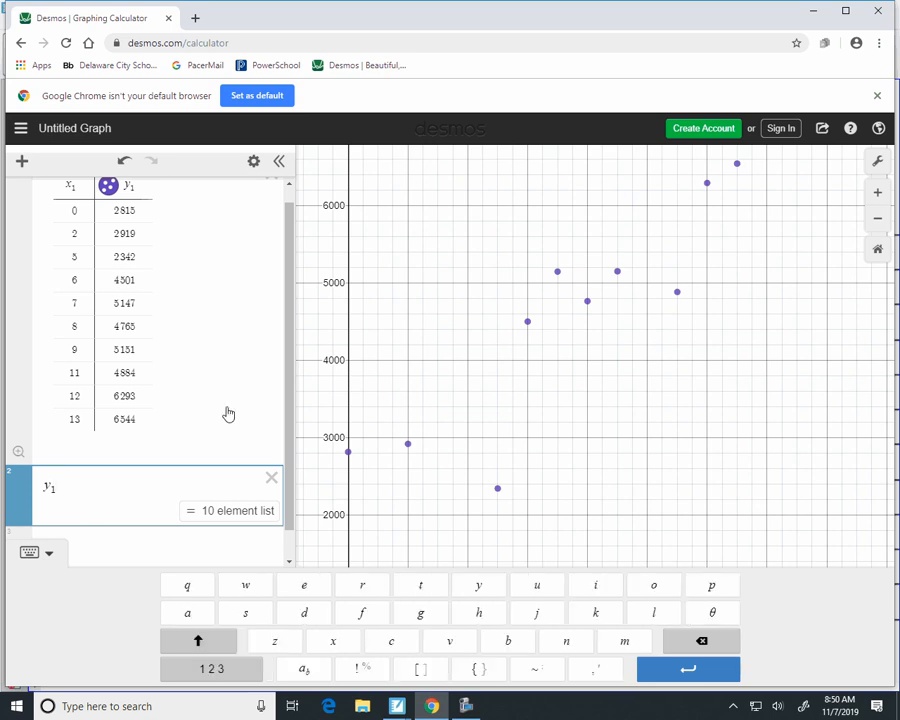
type("~")
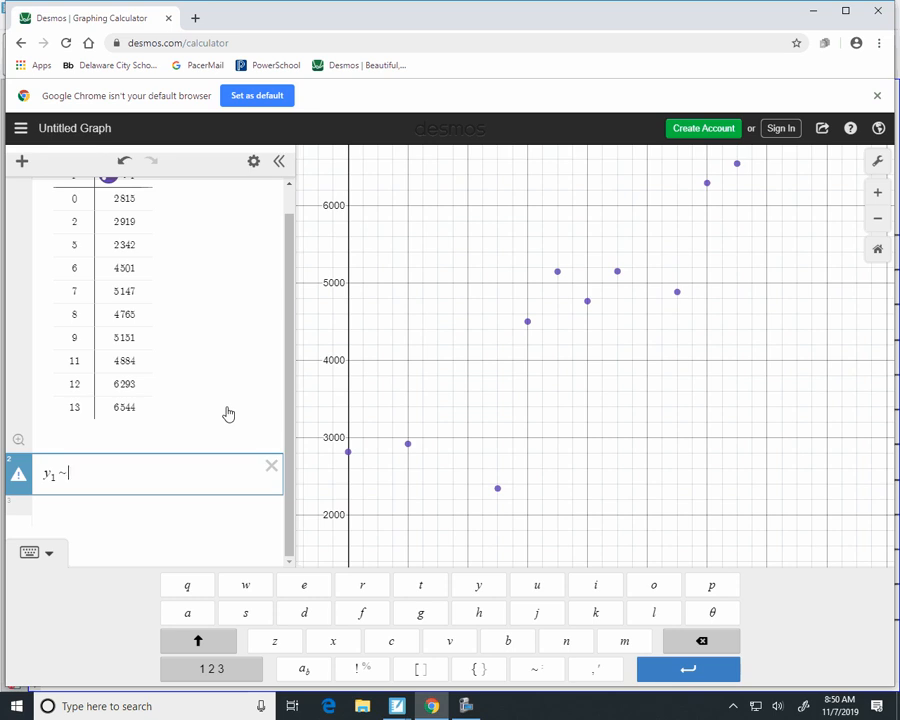
type("m")
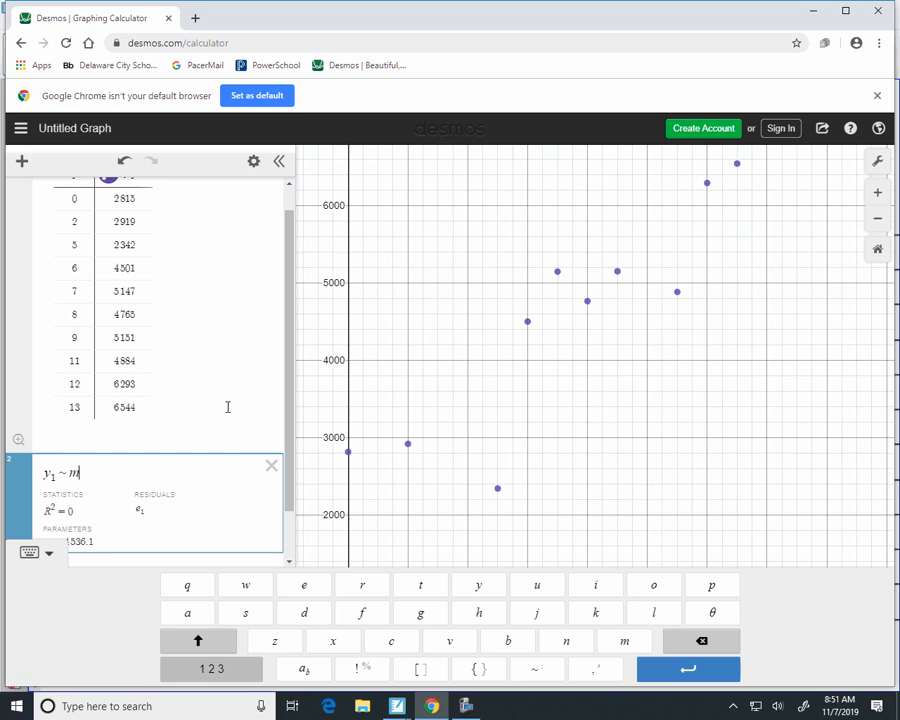
type("x")
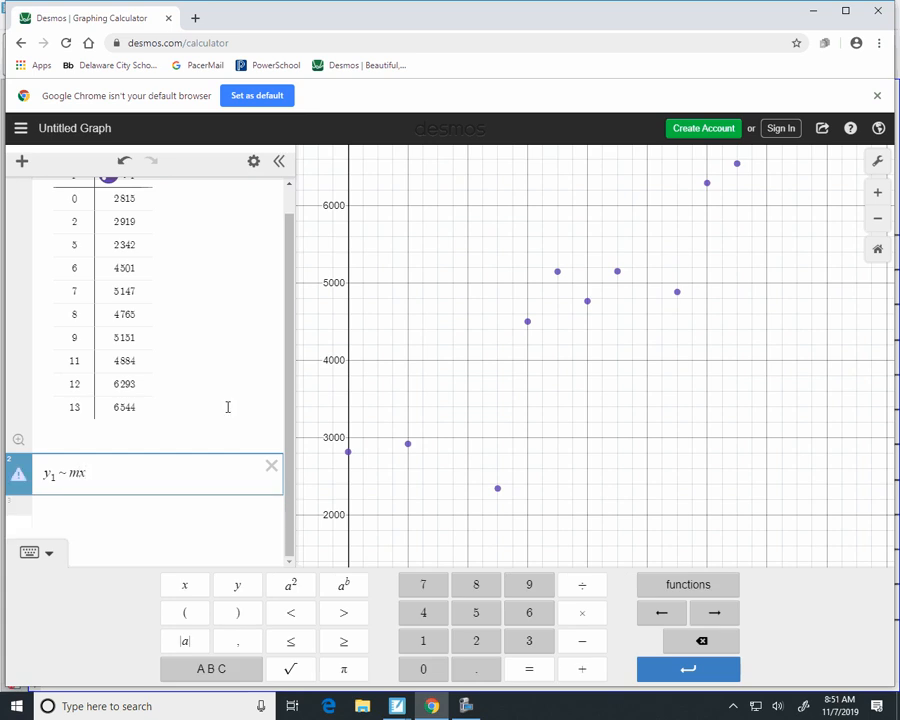
type("1 ")
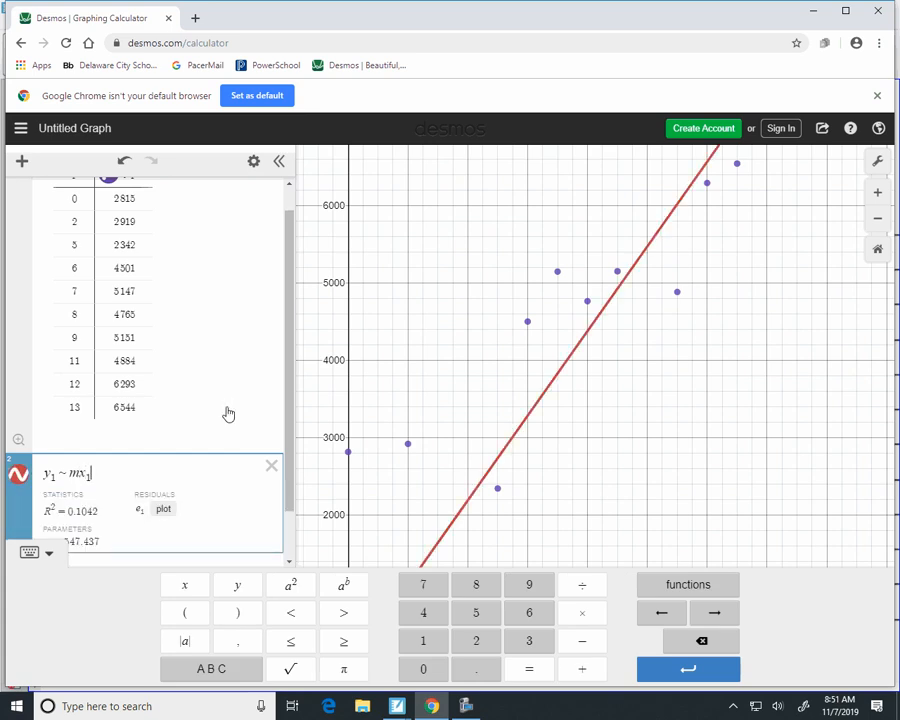
type("+ ")
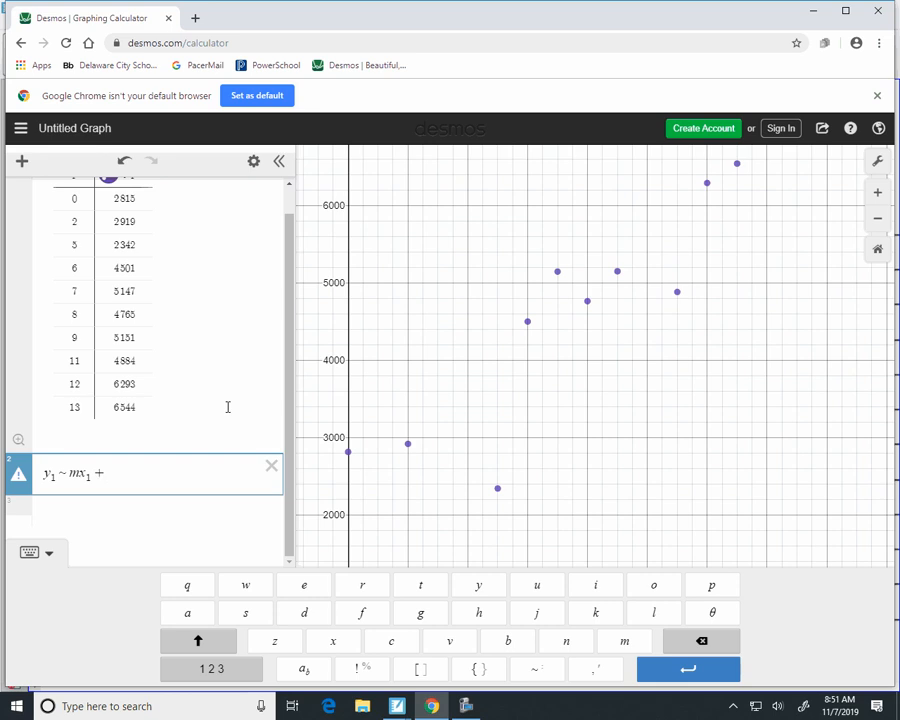
type("b")
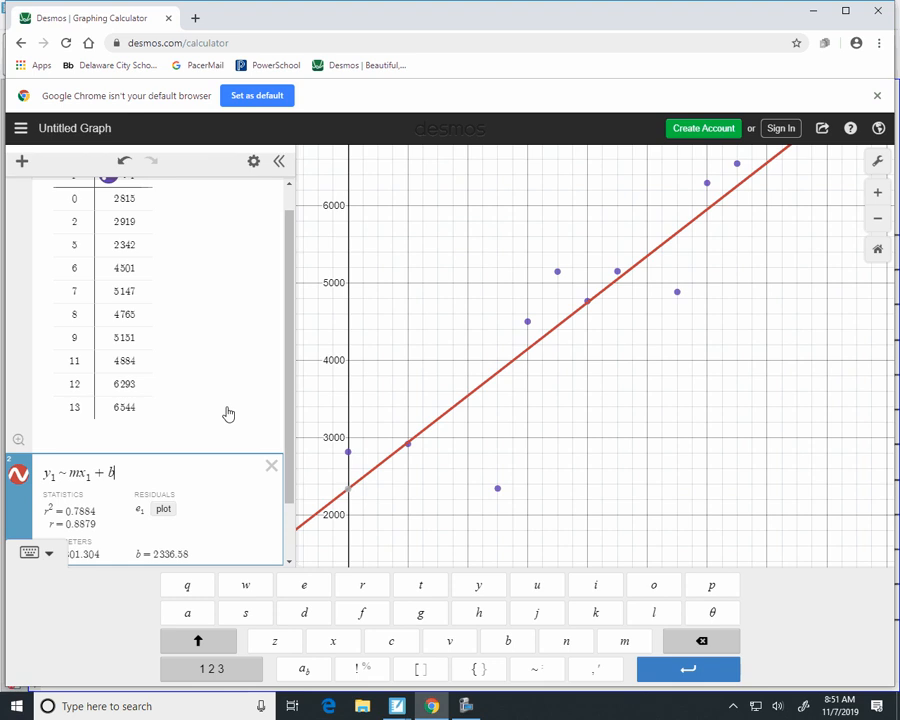
key("Escape")
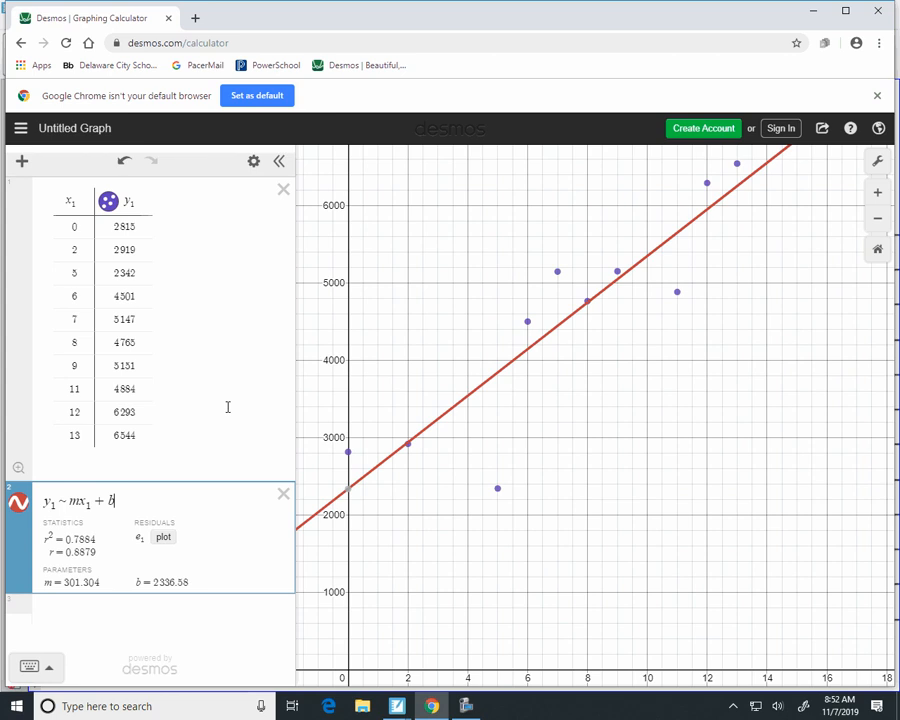
Switch to the Linear Regression on Desmos notes in SMART Notebook and go to the page asking for the regression equation.
mouse_move(397, 706)
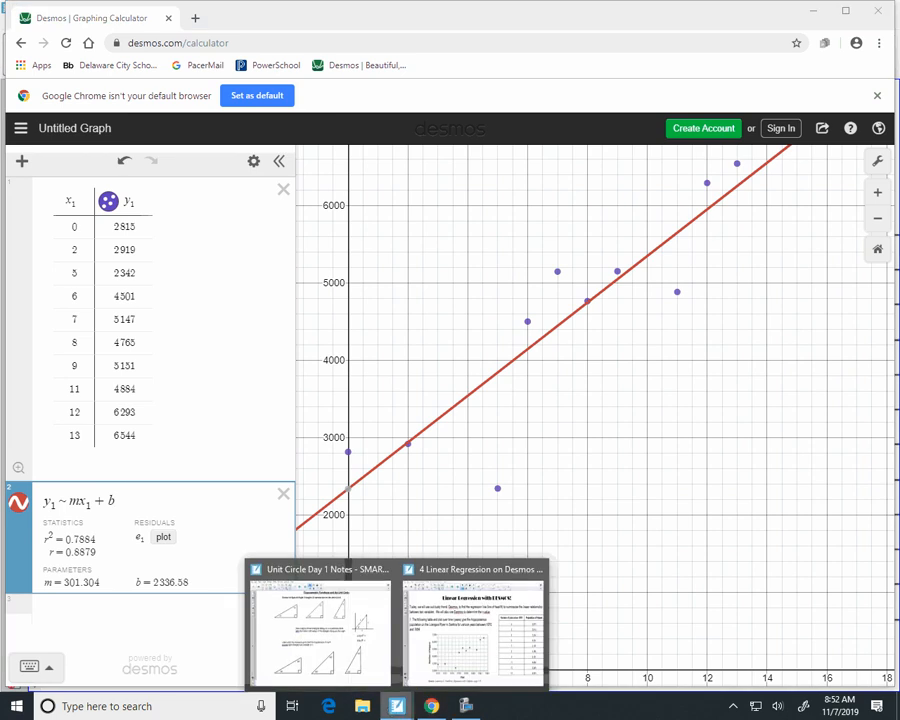
left_click(474, 625)
left_click(849, 8)
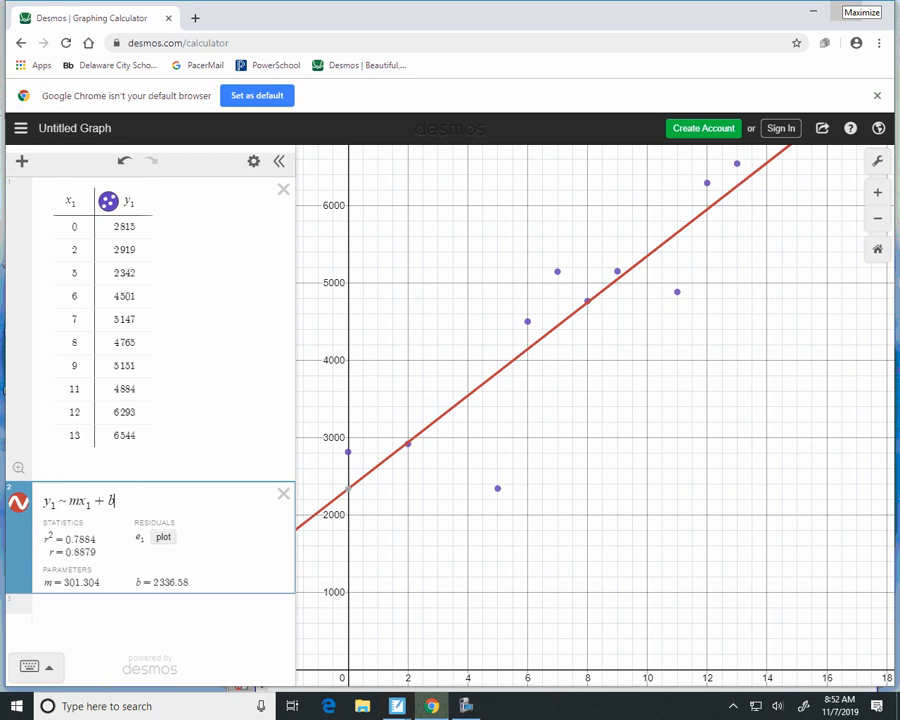
left_click(845, 10)
left_click_drag(640, 320, 627, 404)
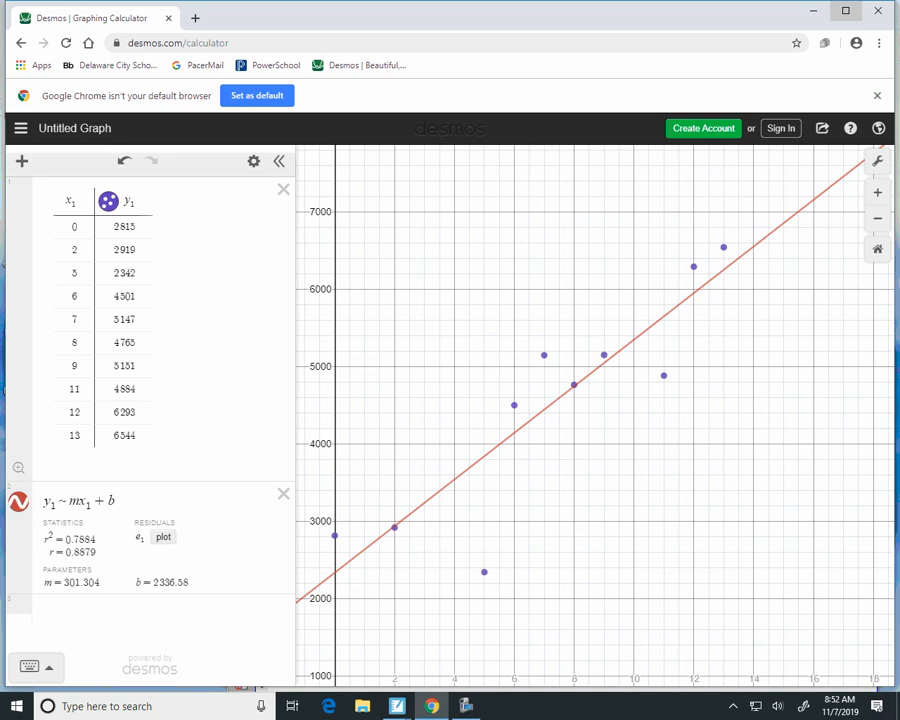
mouse_move(397, 706)
left_click(468, 612)
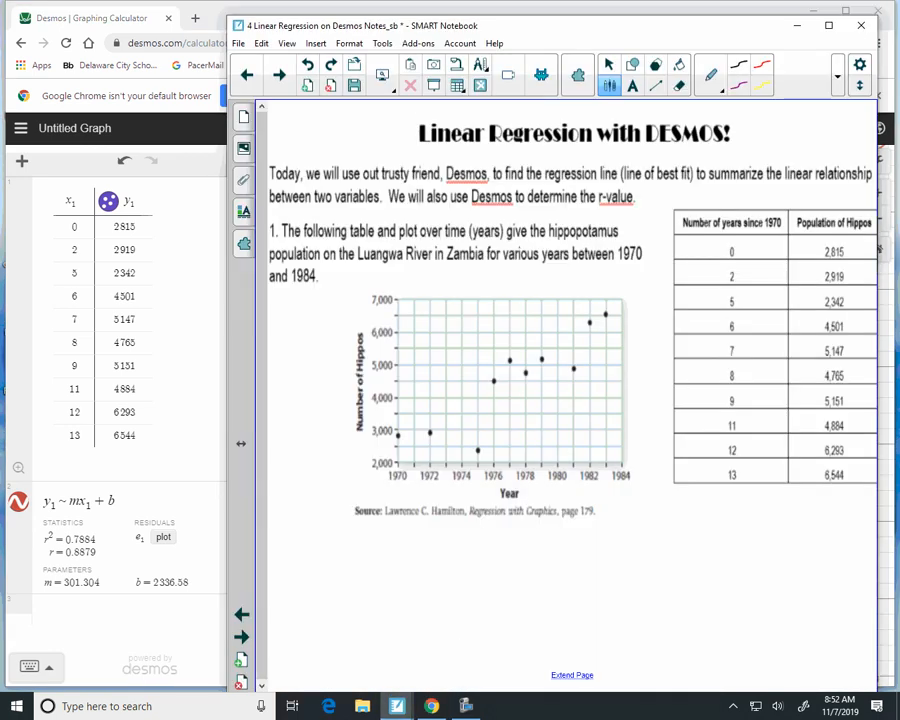
left_click(279, 75)
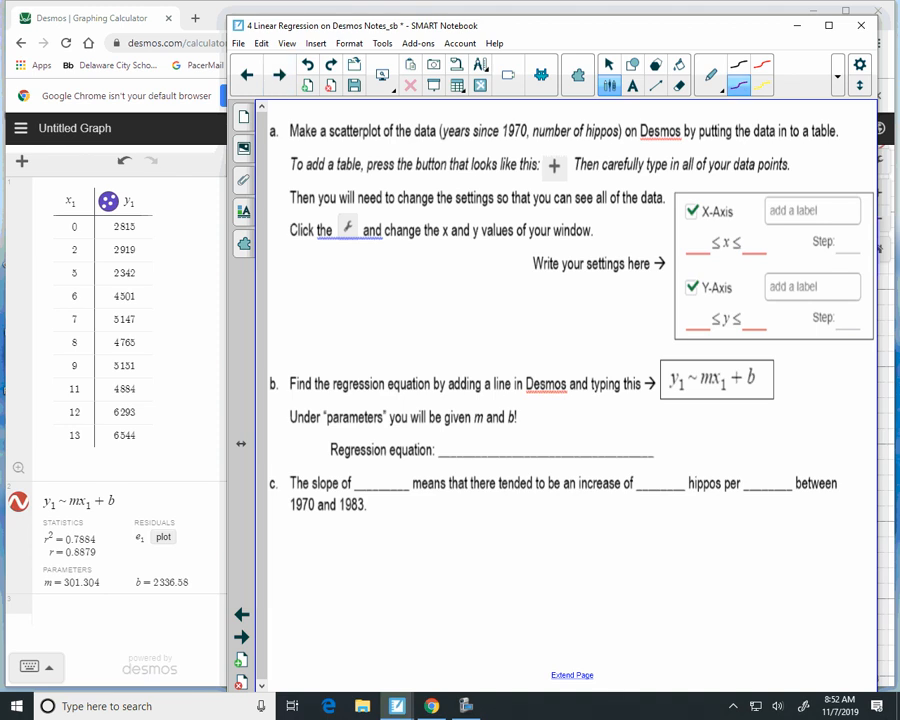
Handwrite the equation frame y = __x + __ in purple on the regression equation line of part b.
left_click_drag(438, 428, 444, 476)
left_click_drag(467, 432, 564, 451)
left_click(493, 452)
left_click_drag(582, 427, 582, 448)
mouse_move(573, 438)
left_mouse_down()
mouse_move(593, 438)
mouse_move(616, 455)
mouse_move(683, 455)
left_mouse_up()
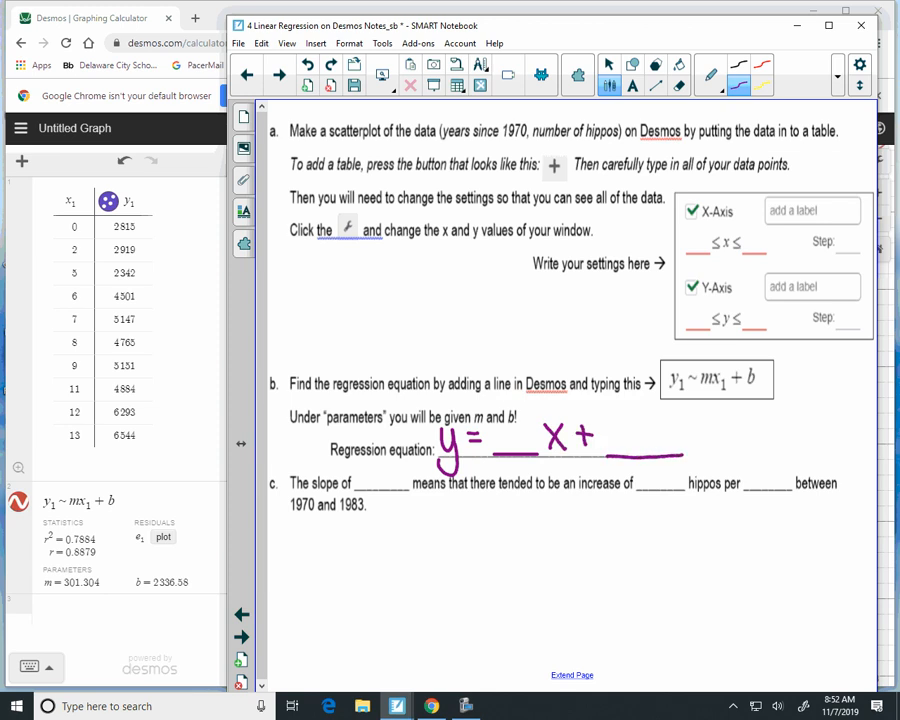
Fill the blanks of the handwritten regression equation in black with slope 301 and intercept 2336.58.
left_click(738, 65)
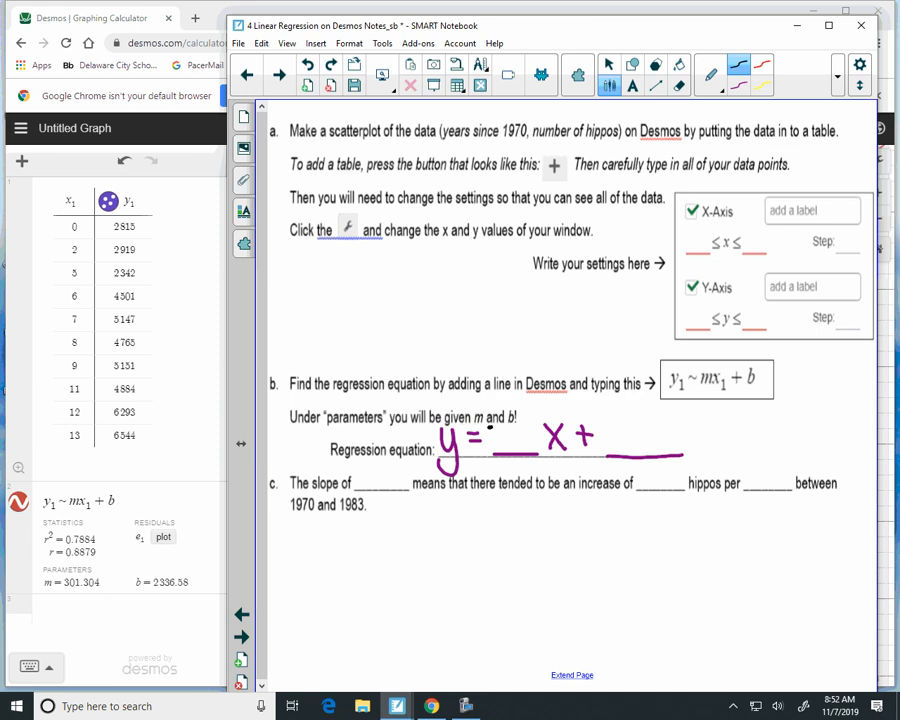
mouse_move(491, 431)
left_mouse_down()
mouse_move(490, 450)
mouse_move(517, 446)
mouse_move(520, 431)
left_mouse_up()
left_click_drag(531, 428, 532, 452)
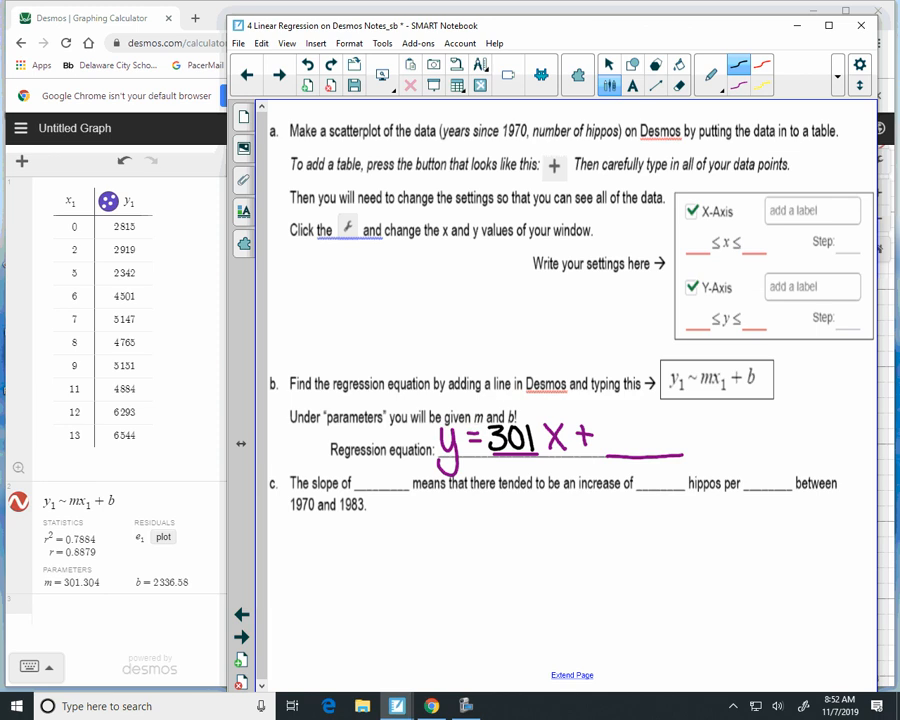
mouse_move(609, 420)
left_mouse_down()
mouse_move(614, 414)
mouse_move(632, 451)
mouse_move(657, 433)
mouse_move(650, 452)
mouse_move(700, 433)
mouse_move(702, 452)
mouse_move(724, 422)
left_mouse_up()
left_click(307, 65)
left_click(691, 449)
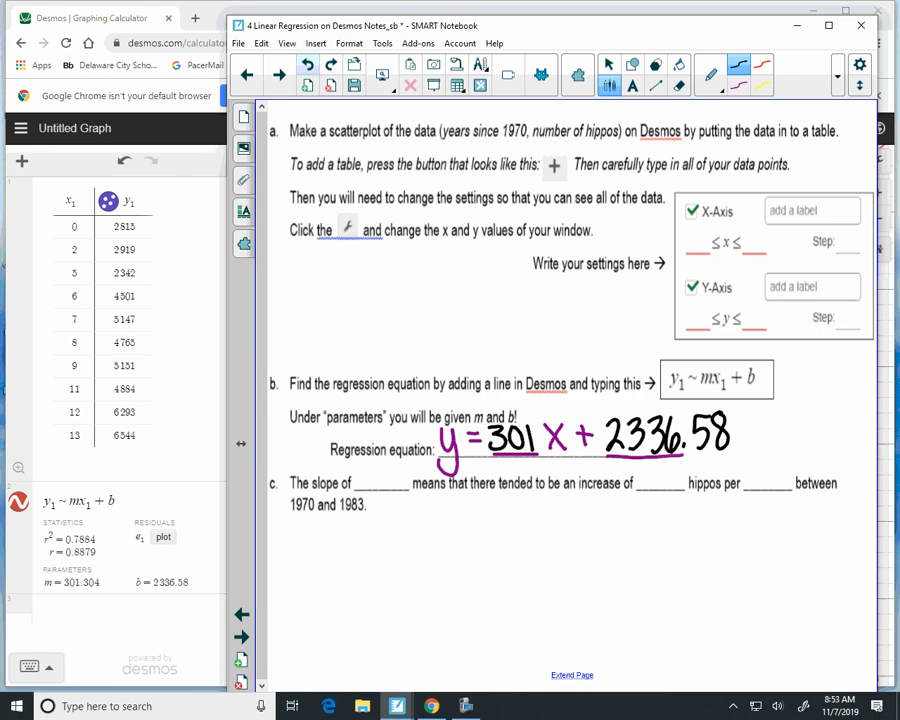
Handwrite 301 in the slope blank of part c and the rate 301 hippos over 1 yrs beneath the question.
mouse_move(358, 466)
left_mouse_down()
mouse_move(368, 475)
mouse_move(359, 486)
mouse_move(380, 466)
mouse_move(397, 487)
left_mouse_up()
scroll(570, 400, "down", 3)
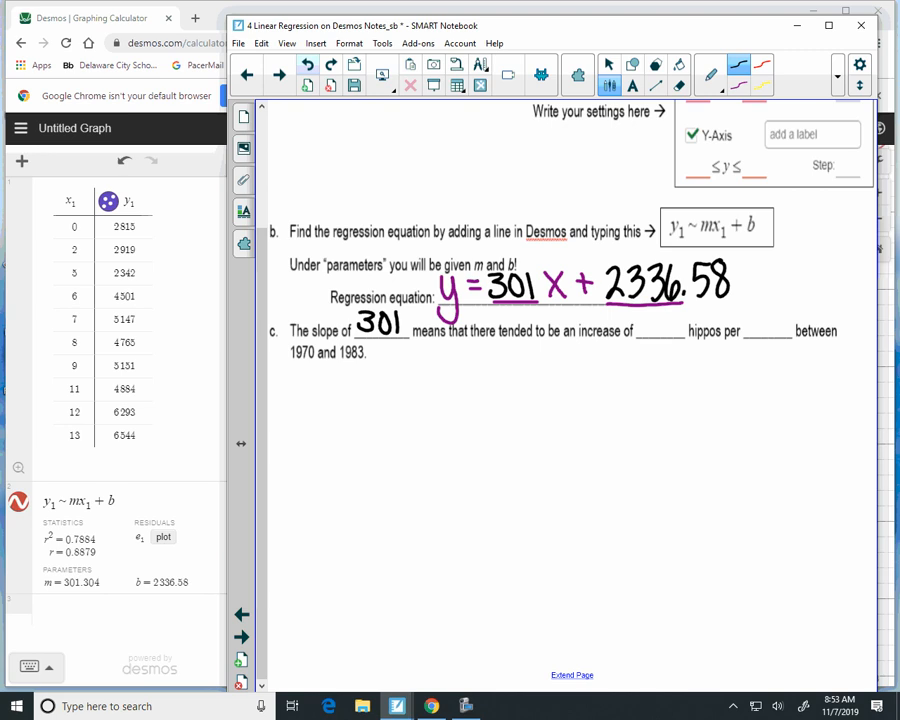
mouse_move(348, 407)
left_mouse_down()
mouse_move(362, 417)
mouse_move(349, 430)
mouse_move(381, 408)
mouse_move(401, 431)
mouse_move(452, 431)
left_mouse_up()
mouse_move(459, 411)
left_mouse_down()
mouse_move(459, 445)
mouse_move(461, 428)
left_mouse_up()
mouse_move(452, 402)
left_mouse_down()
mouse_move(475, 448)
mouse_move(477, 428)
mouse_move(495, 413)
mouse_move(507, 428)
left_mouse_up()
mouse_move(385, 448)
left_mouse_down()
mouse_move(384, 478)
mouse_move(414, 492)
mouse_move(442, 454)
left_mouse_up()
left_click_drag(455, 454, 440, 474)
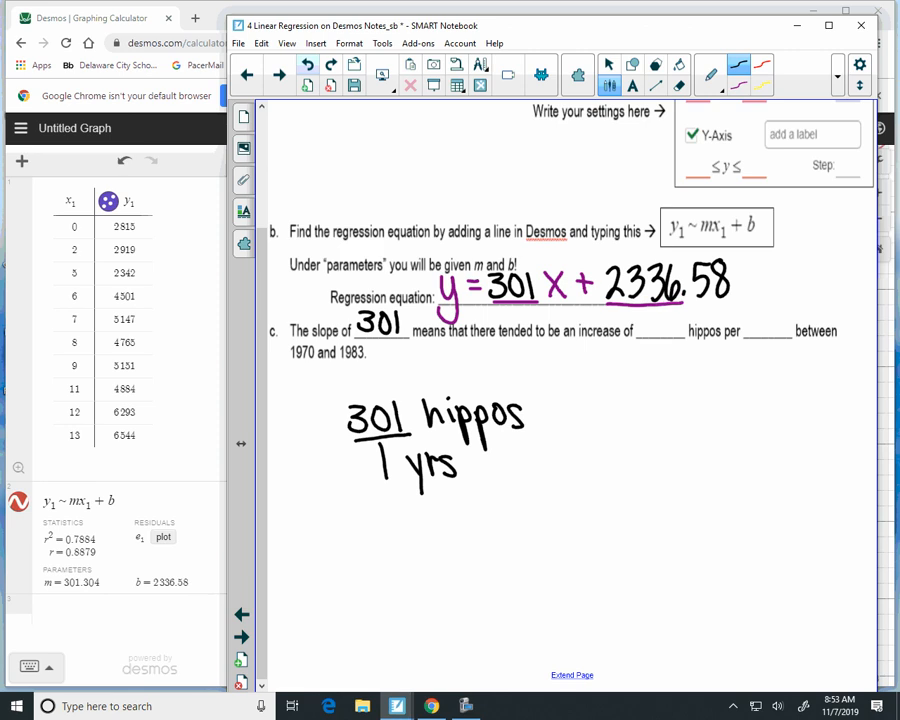
Fill the remaining blanks of part c by hand with an increase of 301 hippos per 1 yr.
mouse_move(642, 317)
left_mouse_down()
mouse_move(643, 334)
mouse_move(659, 318)
mouse_move(678, 336)
left_mouse_up()
left_click_drag(748, 321, 749, 341)
mouse_move(758, 322)
left_mouse_down()
mouse_move(764, 350)
mouse_move(787, 321)
left_mouse_up()
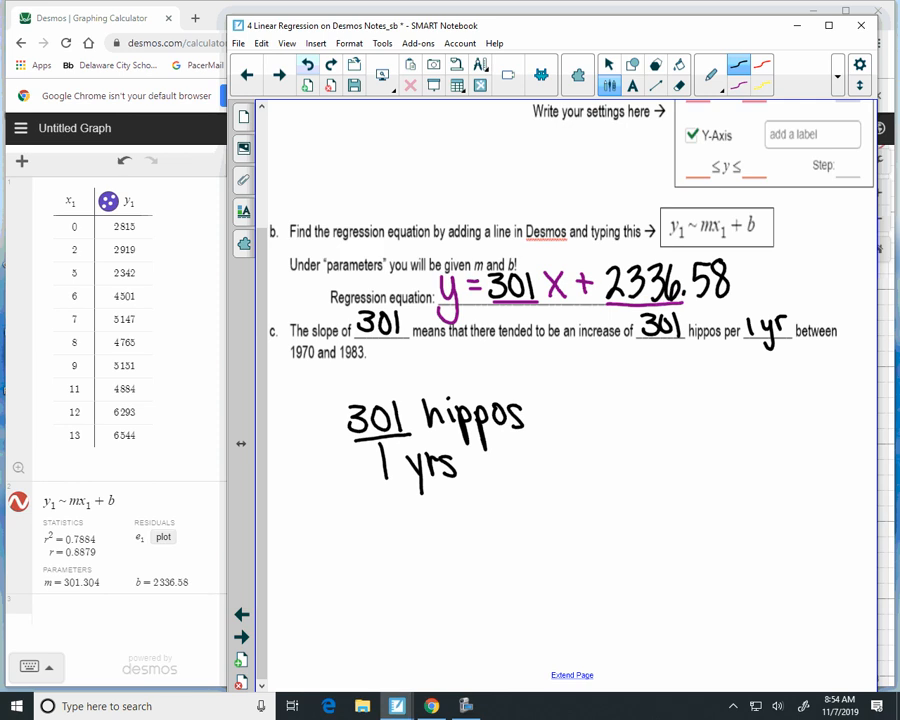
Go to the next notes page and handwrite 0.8879 in the r-value blank of part e.
left_click(279, 75)
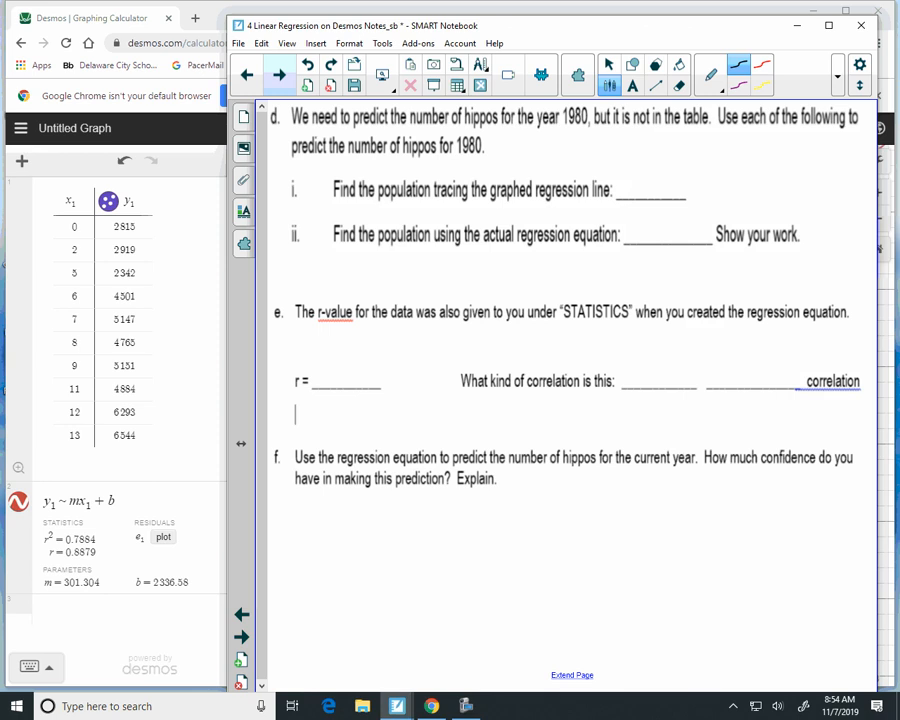
mouse_move(321, 359)
left_mouse_down()
mouse_move(350, 358)
mouse_move(364, 382)
mouse_move(376, 361)
mouse_move(388, 385)
mouse_move(405, 361)
mouse_move(411, 388)
left_mouse_up()
left_click(334, 383)
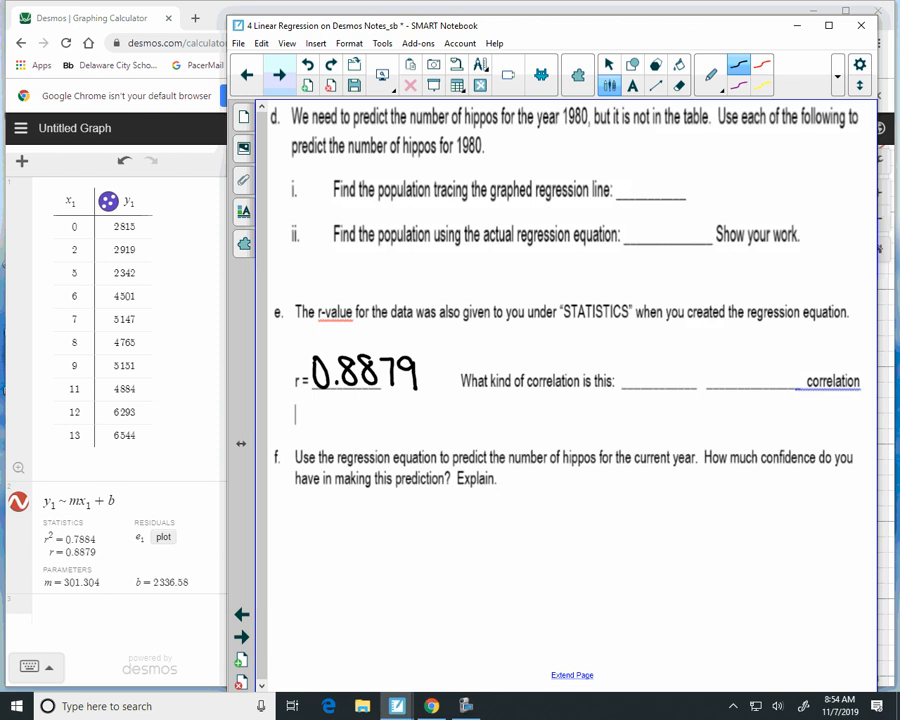
Handwrite "strong" and "positive" in the two correlation blanks of part e.
mouse_move(633, 368)
left_mouse_down()
mouse_move(625, 388)
mouse_move(645, 389)
left_mouse_up()
left_click_drag(638, 374, 650, 371)
left_click_drag(651, 369, 659, 369)
mouse_move(665, 366)
left_mouse_down()
mouse_move(661, 380)
mouse_move(690, 380)
mouse_move(688, 410)
left_mouse_up()
mouse_move(728, 368)
left_mouse_down()
mouse_move(728, 392)
mouse_move(753, 370)
mouse_move(759, 393)
mouse_move(774, 398)
left_mouse_up()
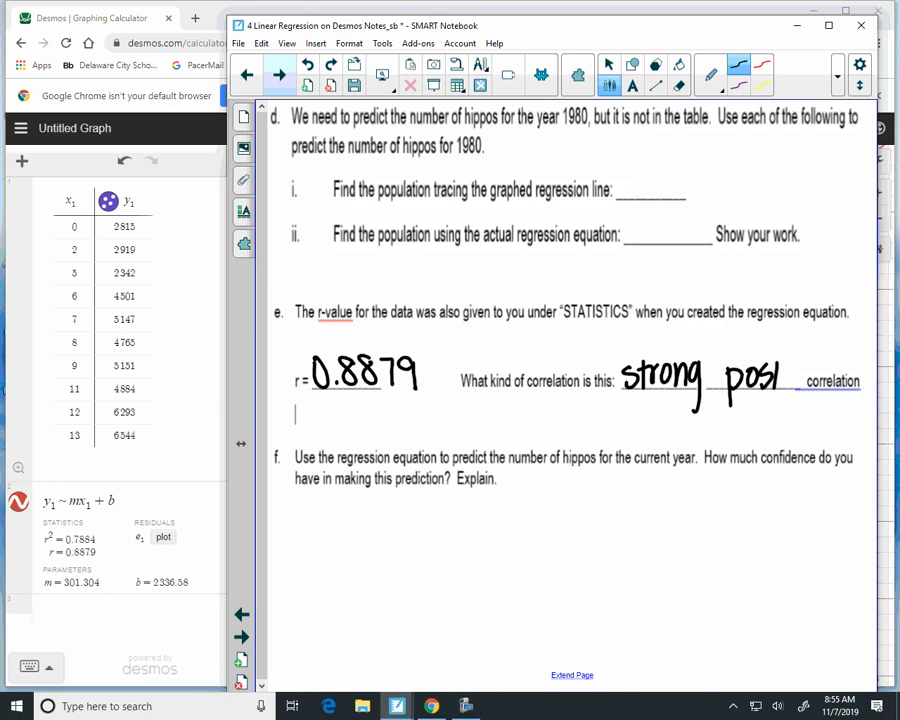
left_click_drag(784, 350, 784, 388)
mouse_move(777, 365)
left_mouse_down()
mouse_move(793, 362)
mouse_move(793, 381)
left_mouse_up()
mouse_move(798, 350)
left_mouse_down()
mouse_move(821, 343)
mouse_move(822, 356)
left_mouse_up()
left_click(793, 338)
left_click(772, 343)
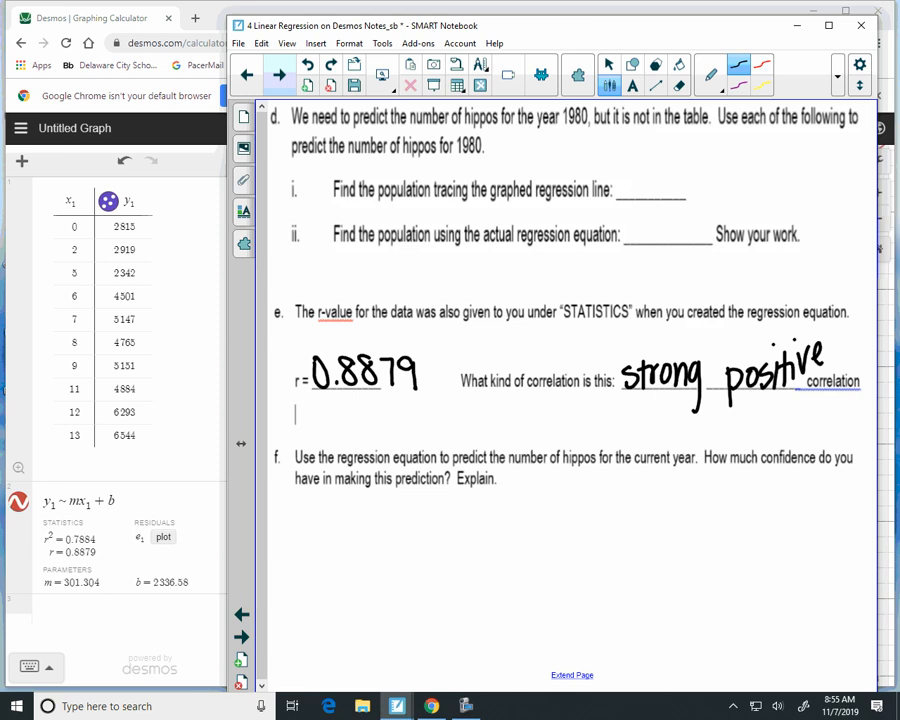
Switch to the Desmos graph and zoom out to view the regression line well beyond the hippo data points.
key("alt+Tab")
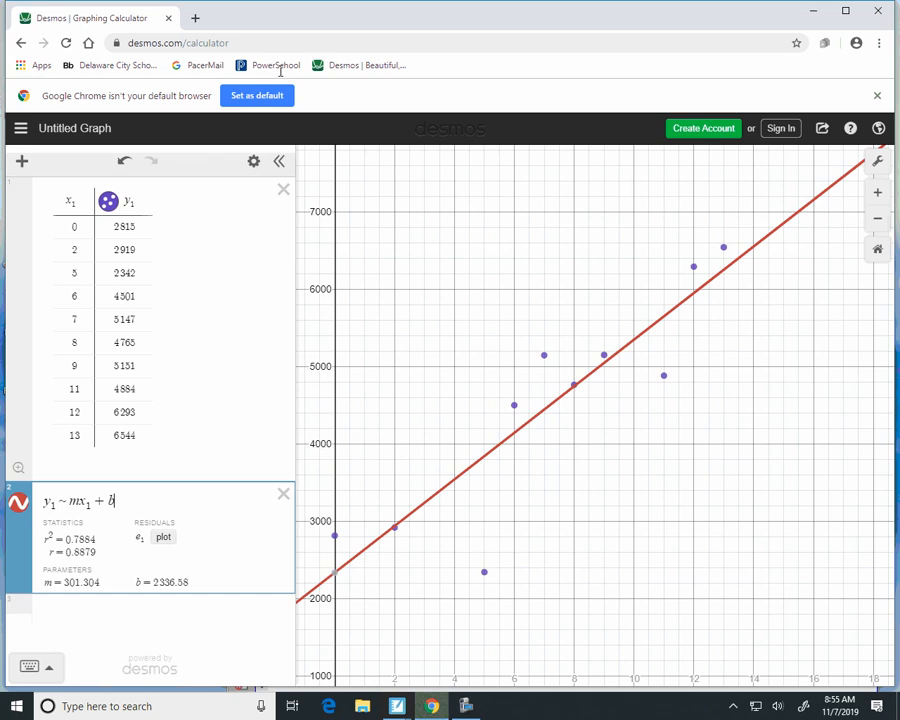
scroll(489, 387, "down", 5)
scroll(369, 437, "down", 5)
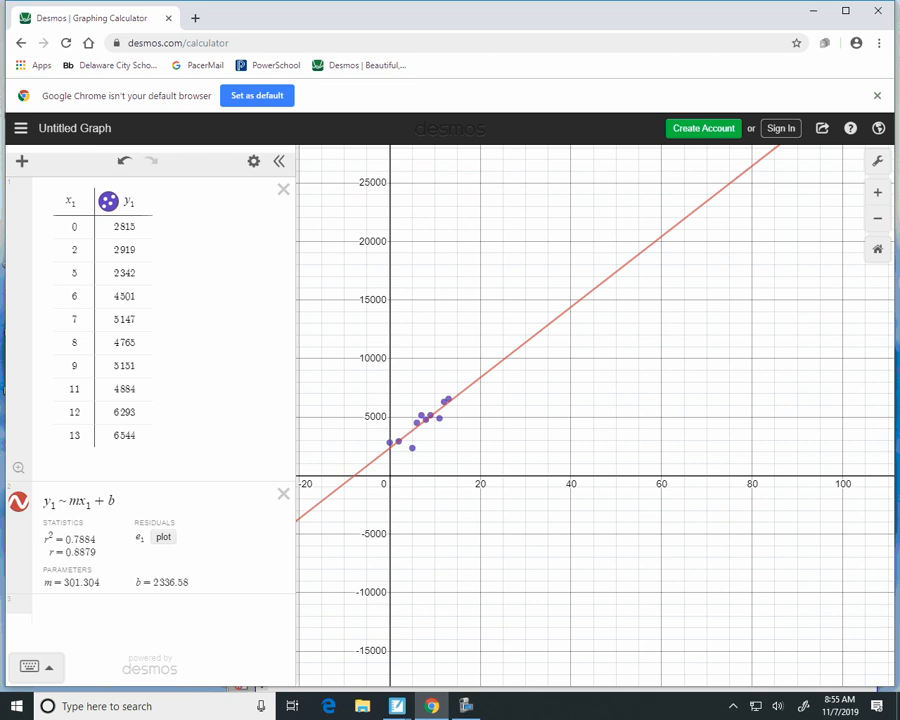
Return to the linear regression notes in SMART Notebook and go to the page with the sunglasses and ice cream problem.
mouse_move(397, 706)
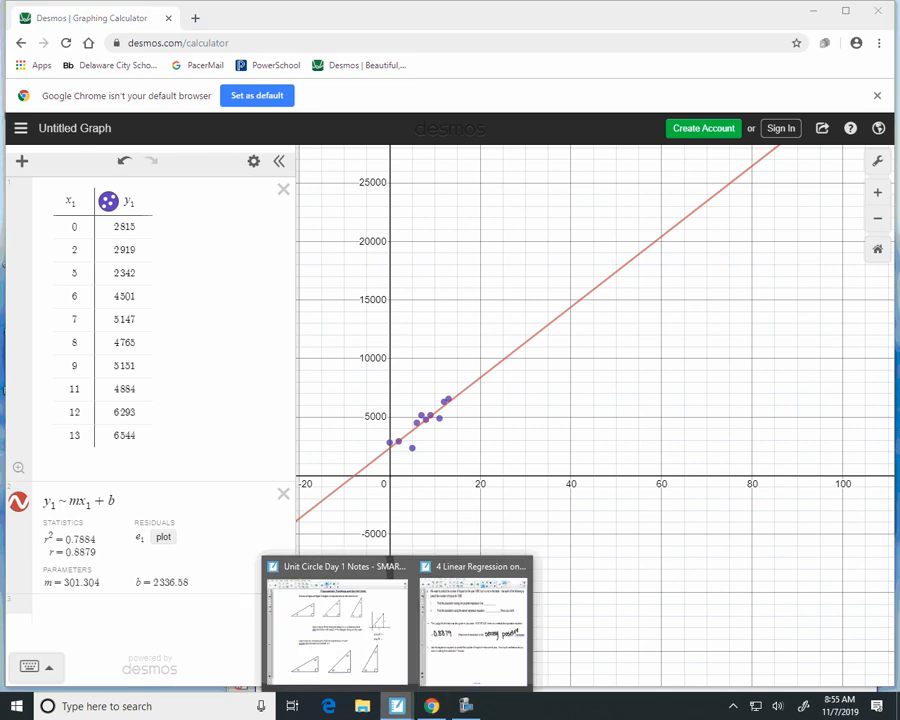
left_click(467, 622)
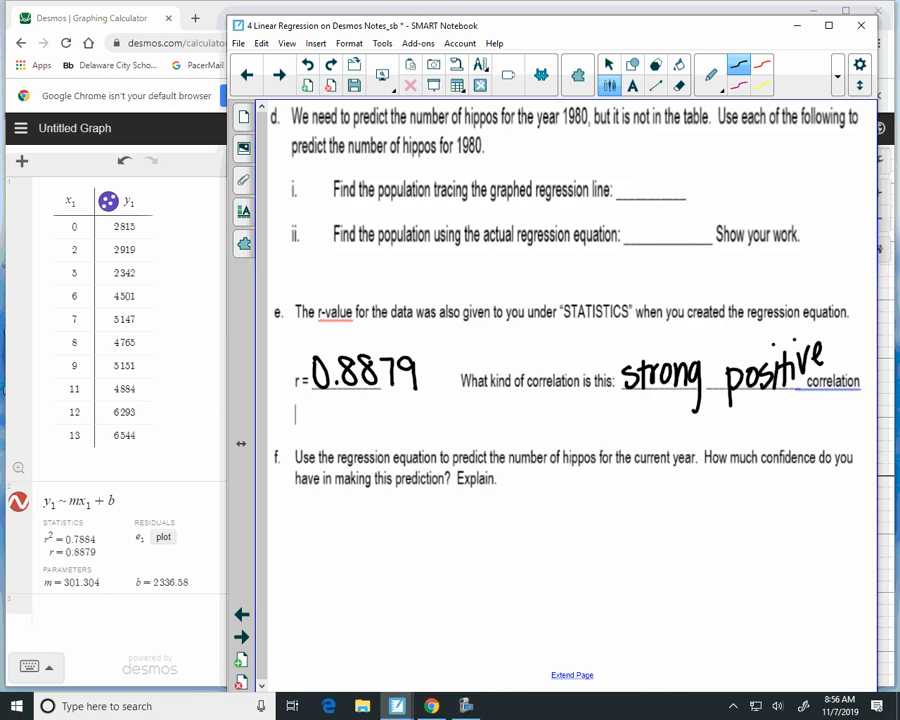
left_click(279, 75)
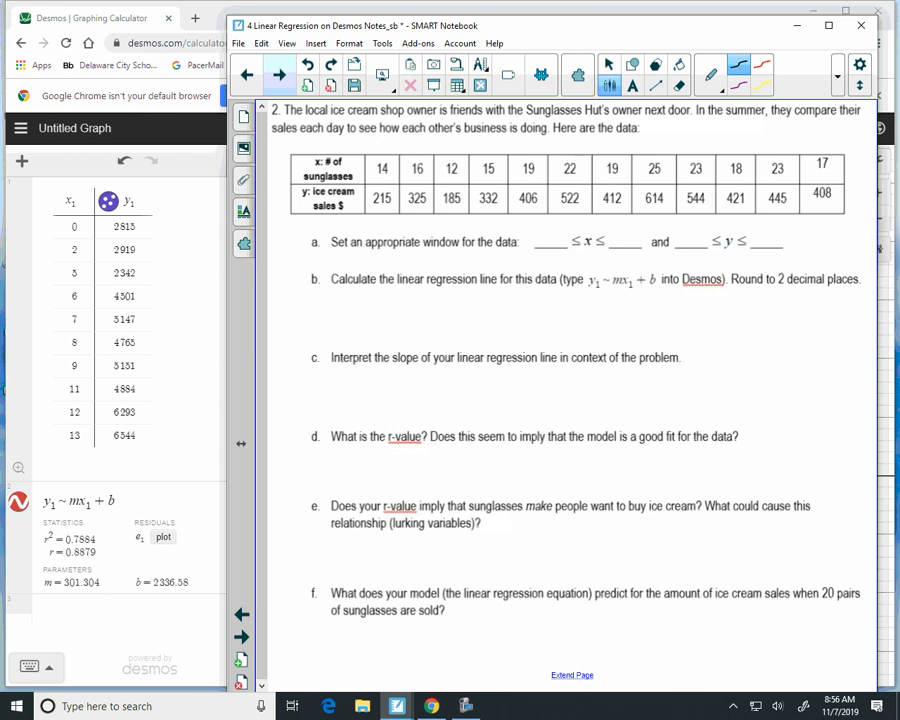
Switch to Desmos and delete the hippo data table and its regression expression.
key("alt+Tab")
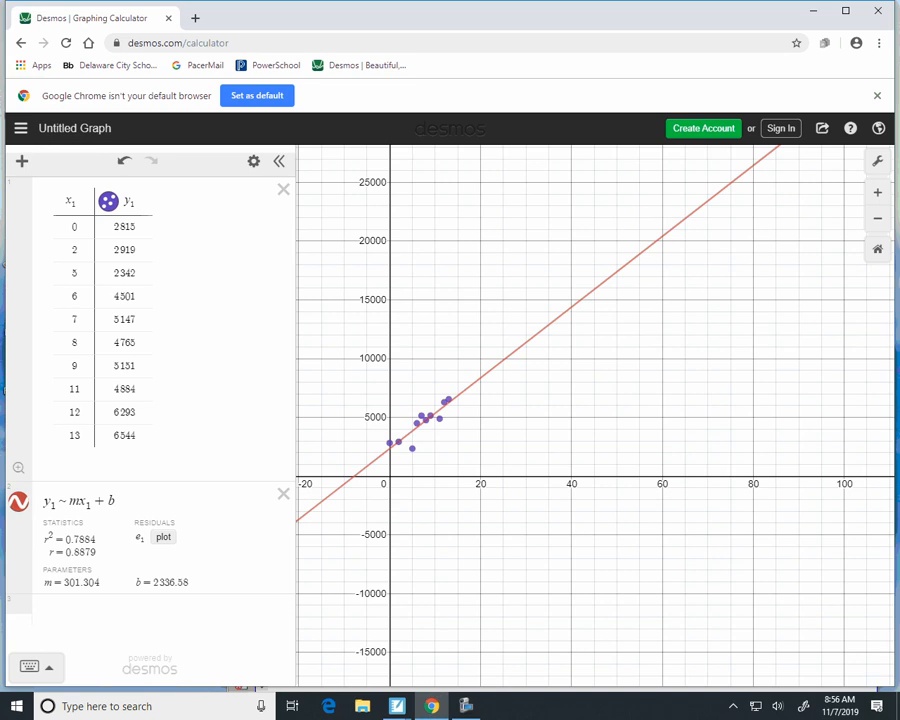
scroll(390, 476, "up", 1)
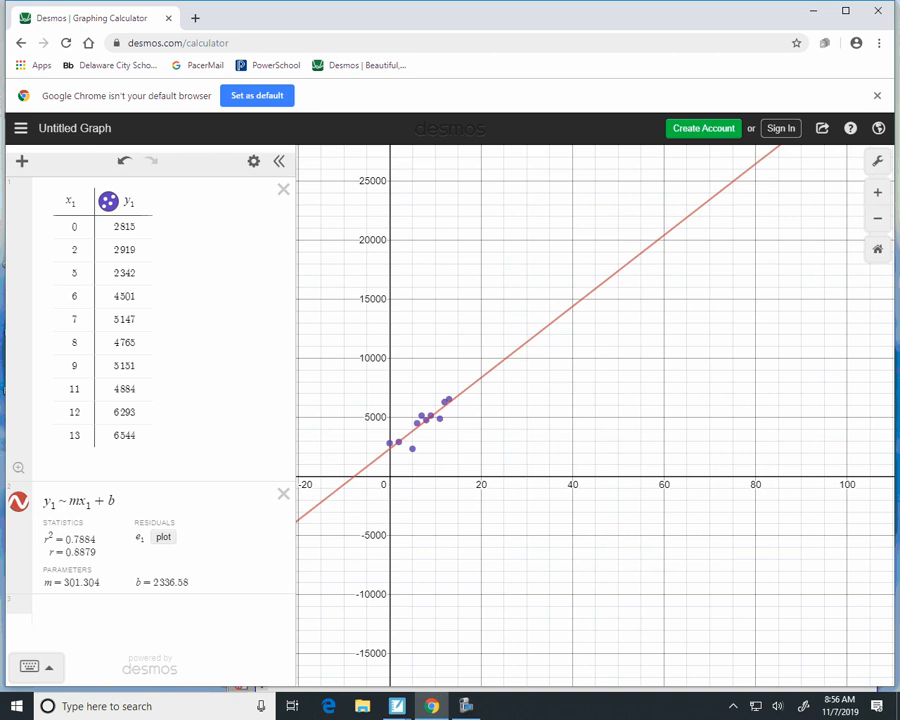
left_click_drag(595, 415, 593, 416)
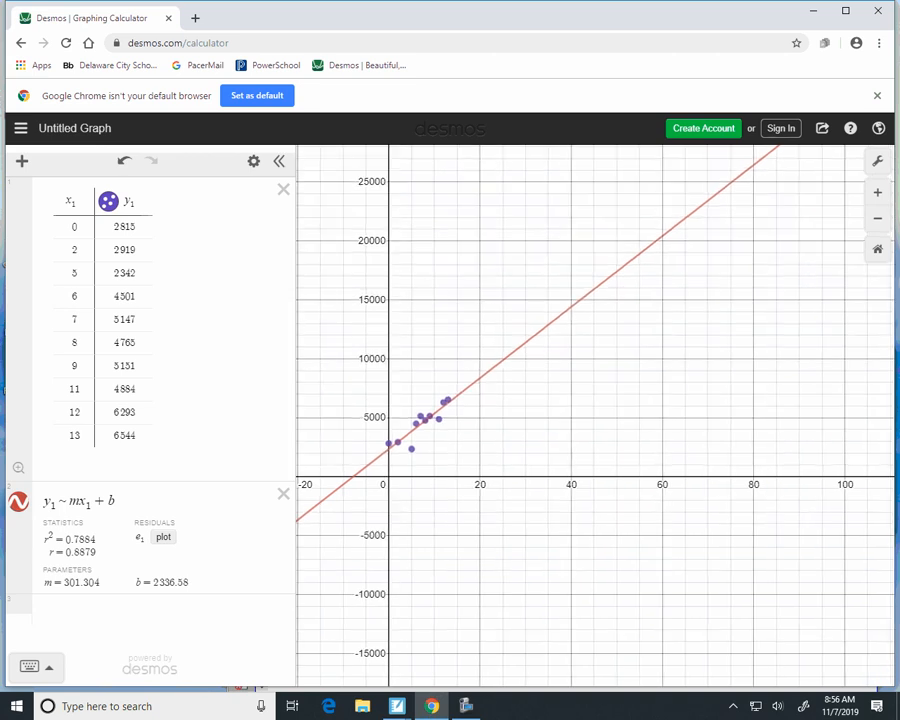
scroll(845, 190, "down", 1)
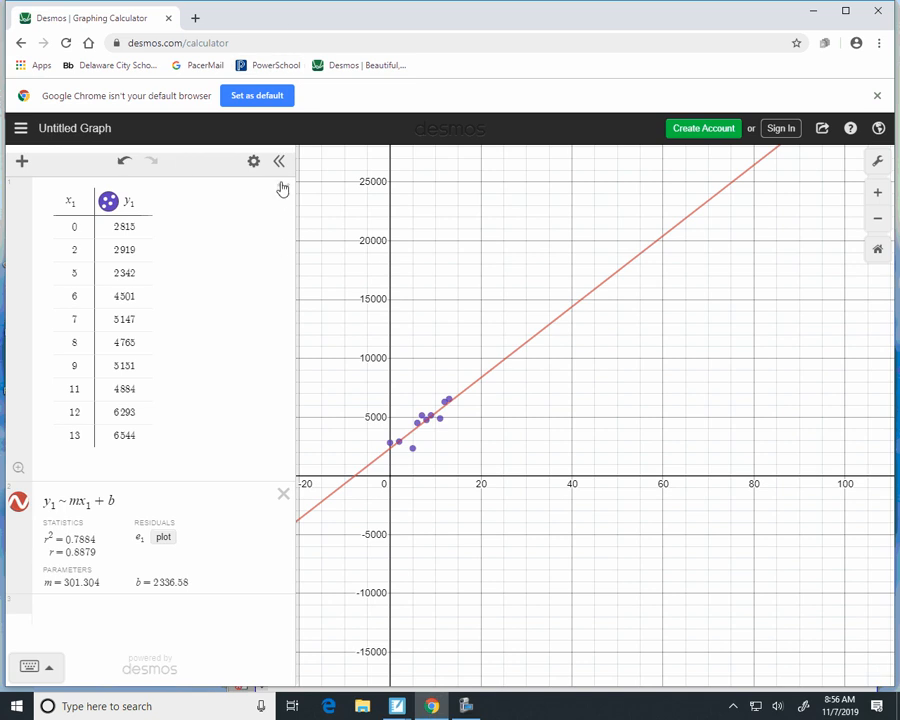
right_click(193, 235)
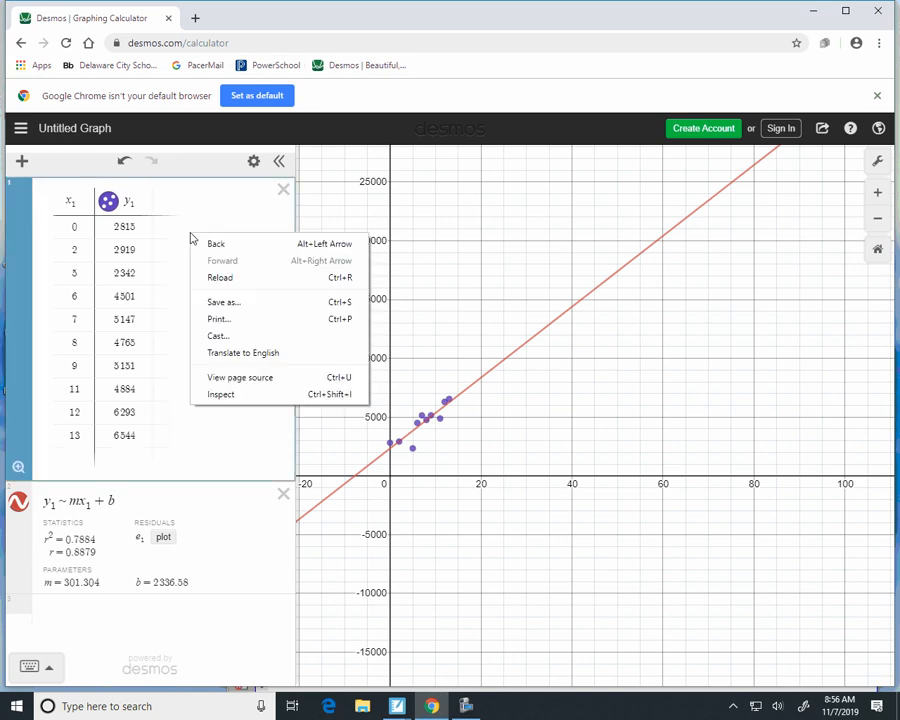
left_click(262, 195)
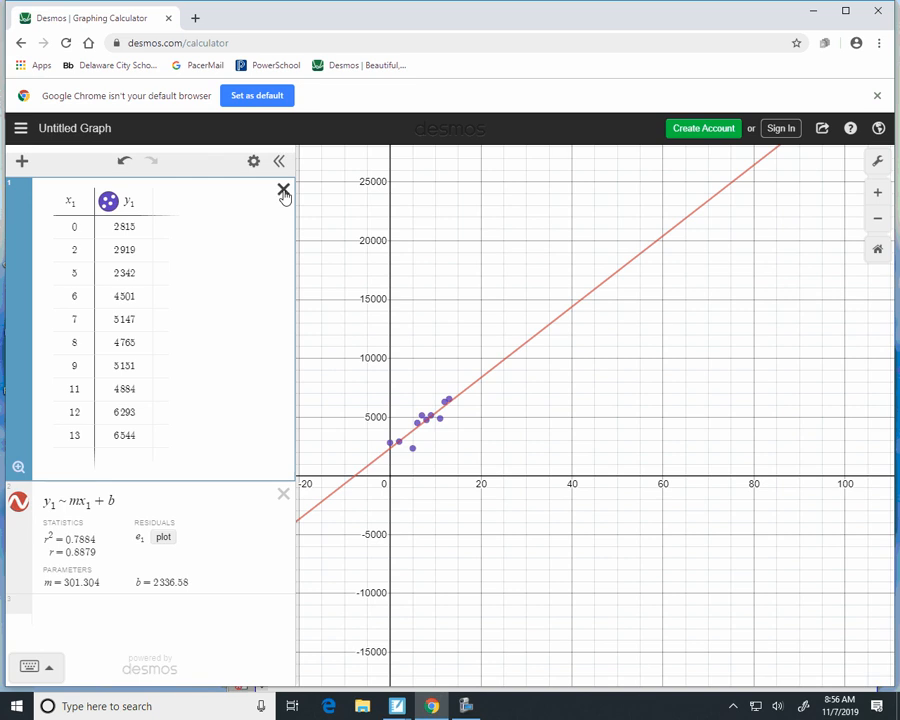
left_click(283, 189)
left_click(282, 190)
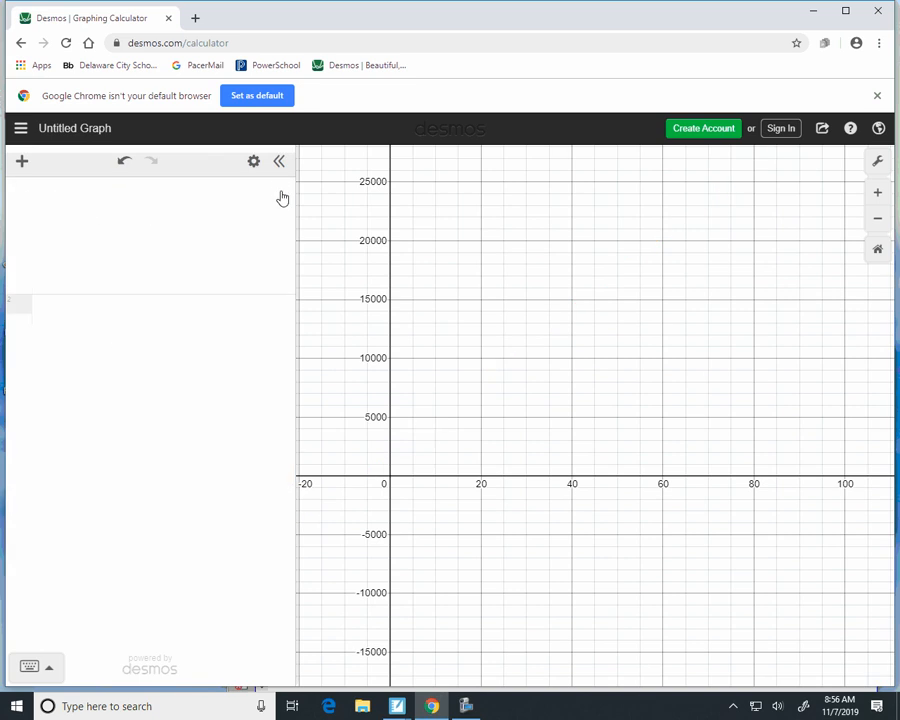
Insert a new data table and enter x 14 with y 215 as its first row.
left_click(22, 163)
left_click(46, 262)
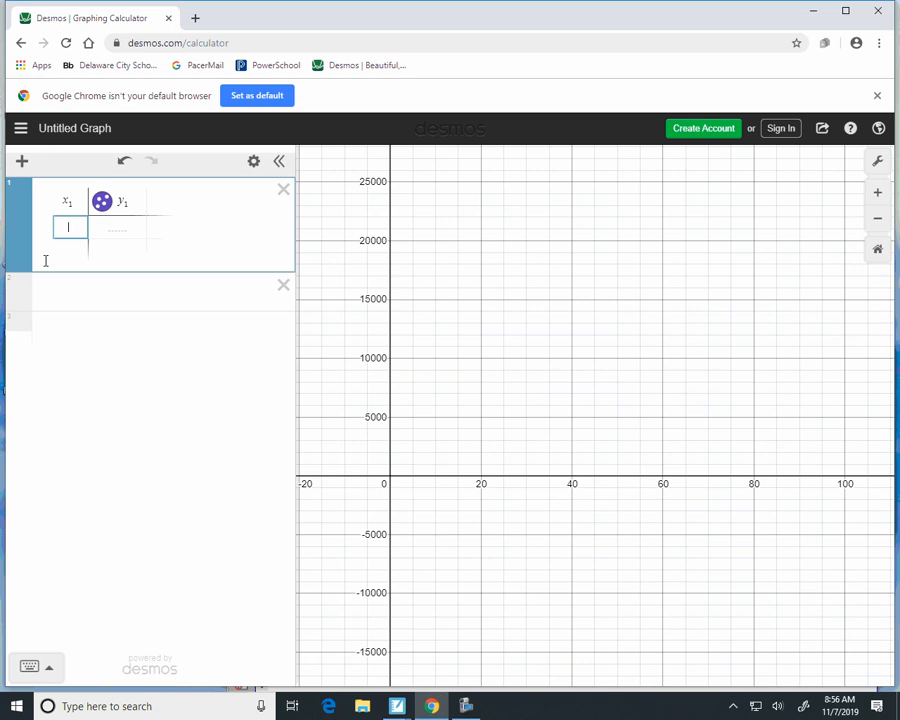
left_click(33, 666)
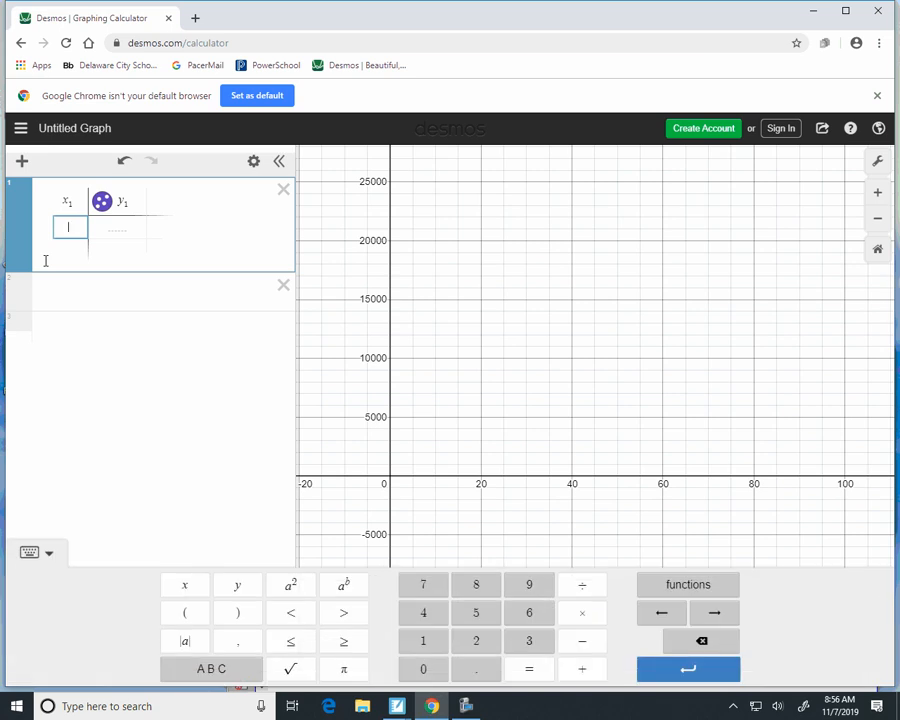
type("14")
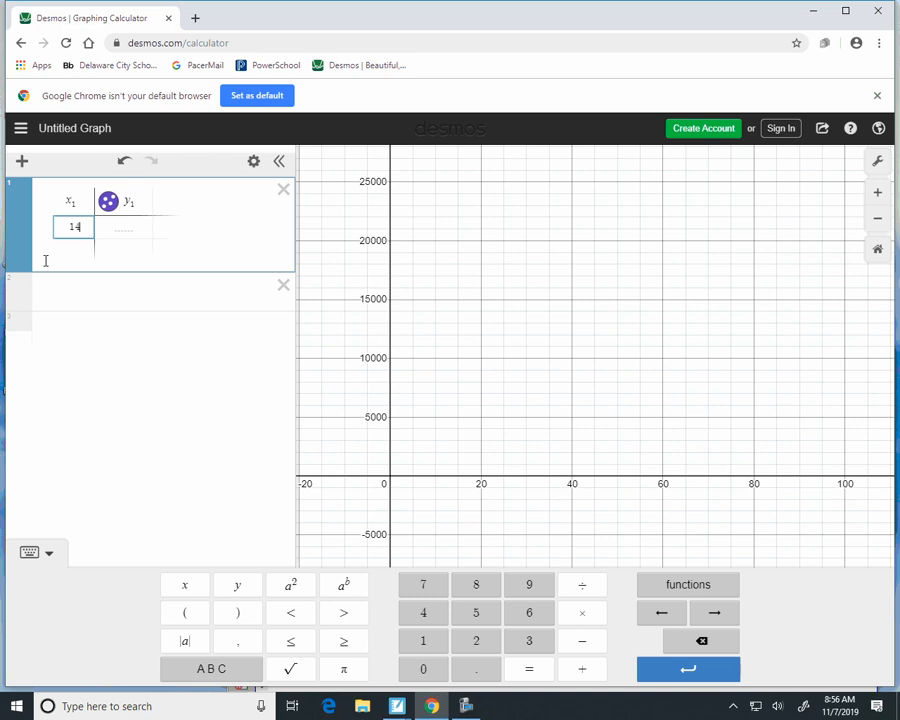
key("Tab")
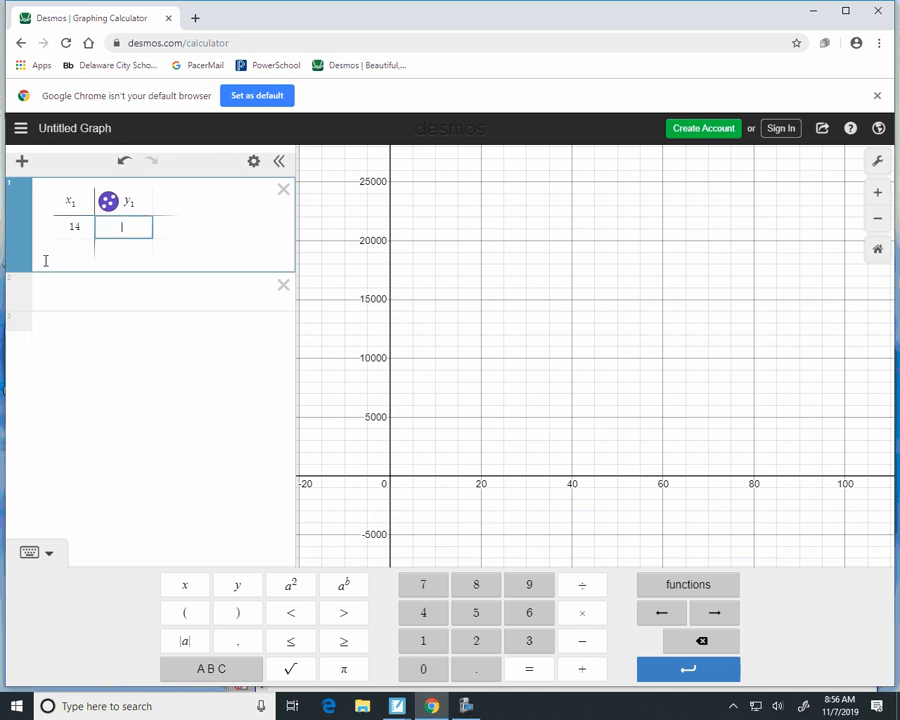
type("215")
key("Tab")
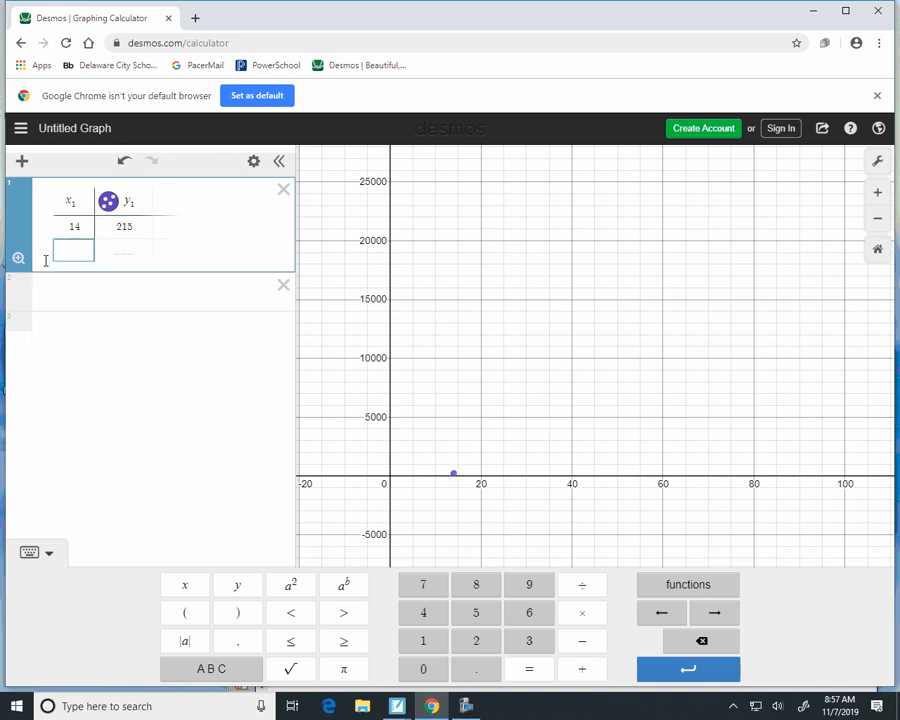
Enter the second and third table rows as 16 with 325 and 12 with 185.
type("16")
key("Tab")
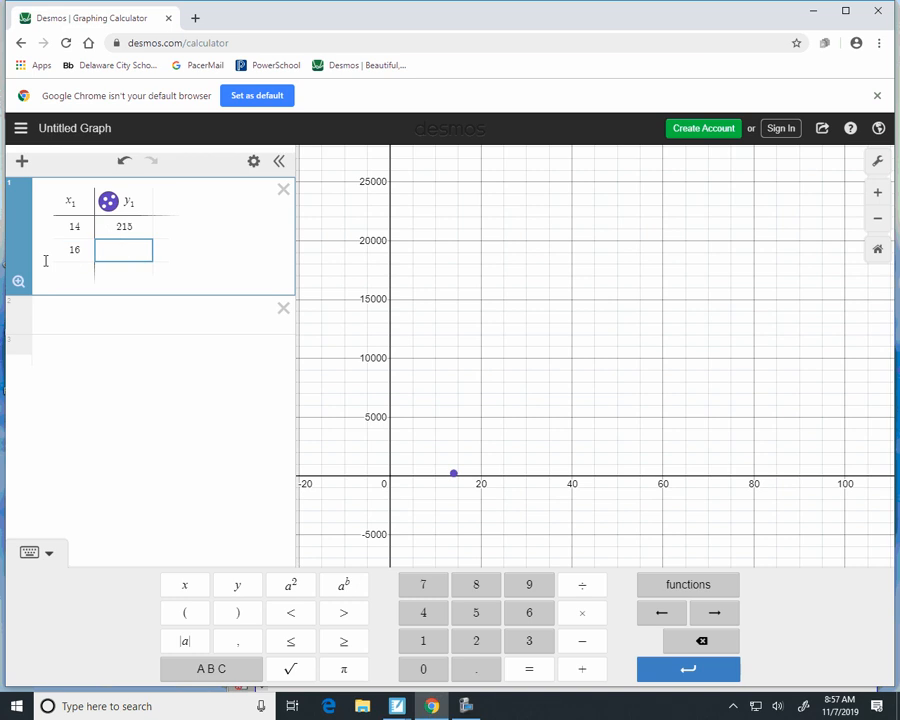
type("325")
key("Tab")
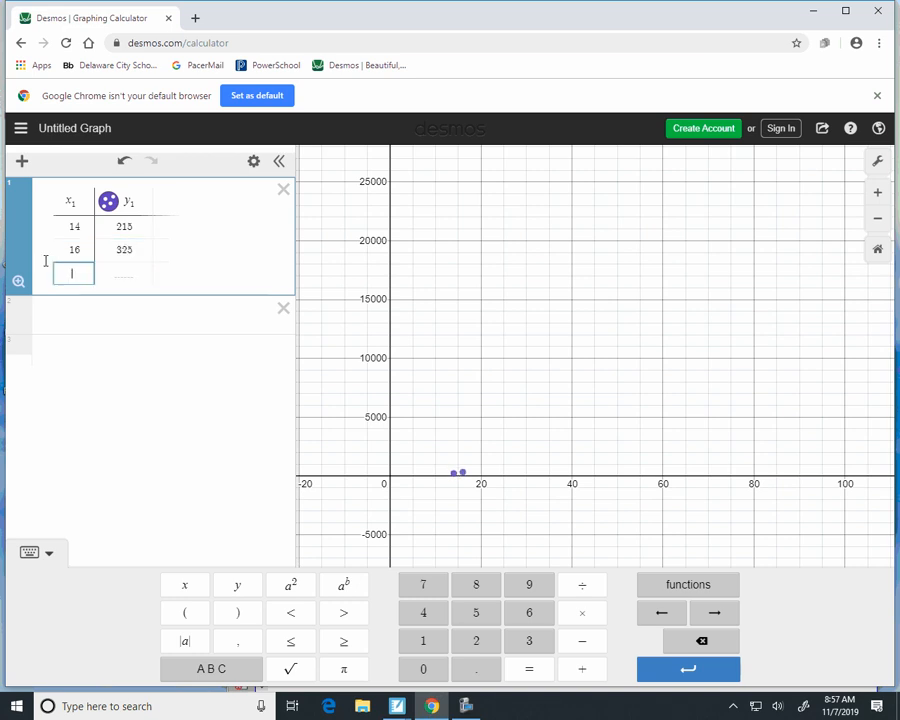
type("12")
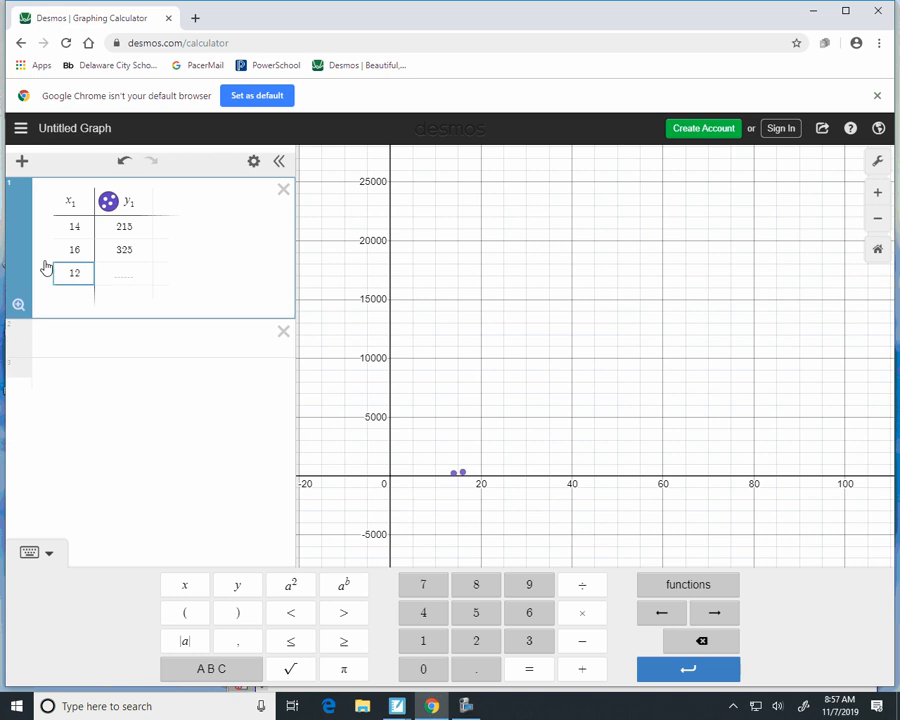
key("Tab")
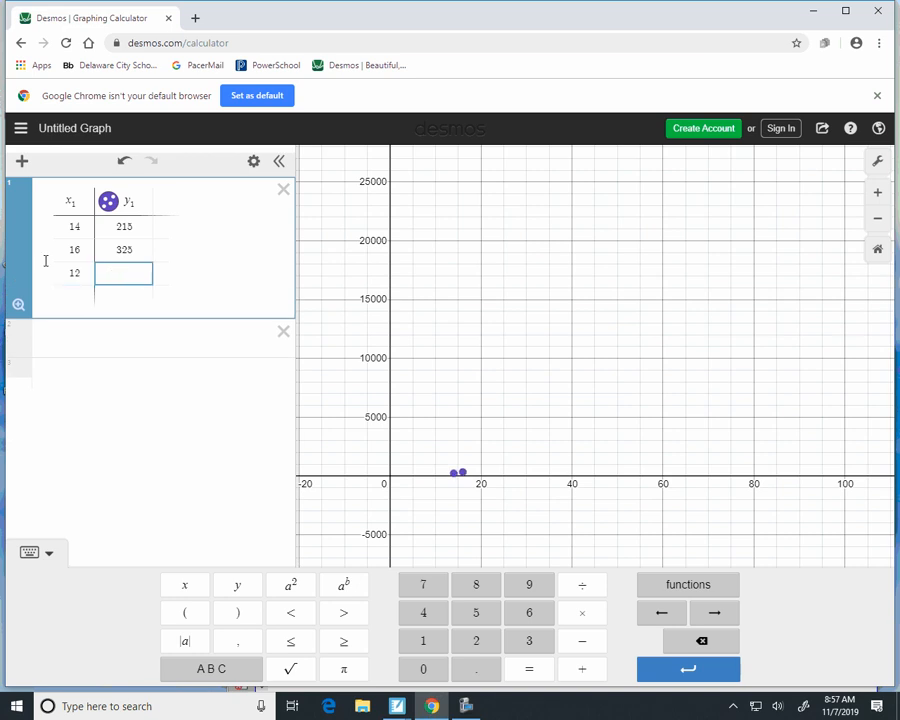
type("185")
key("Return")
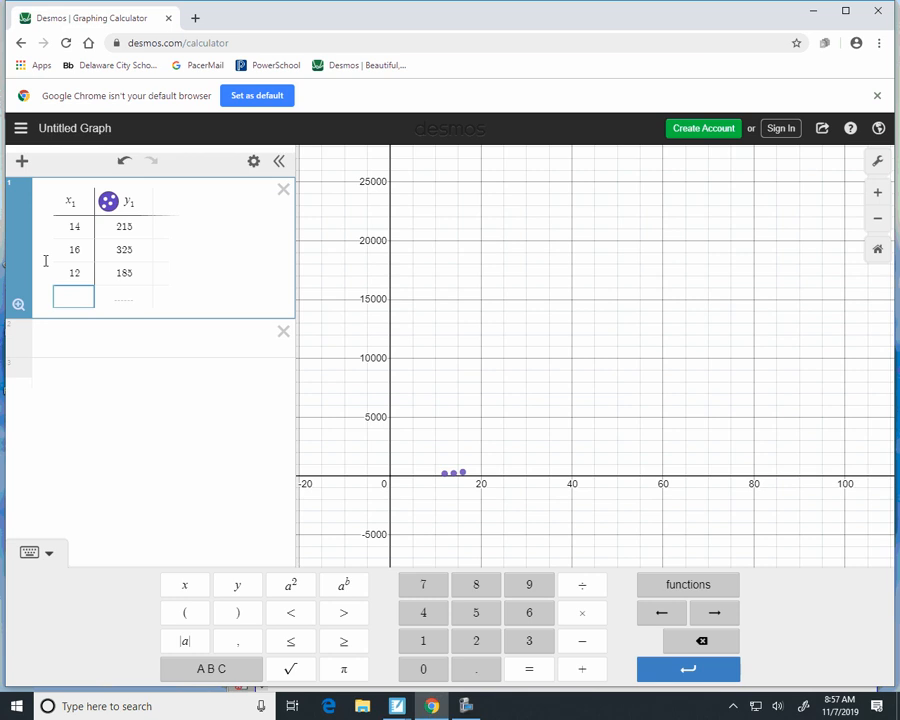
Enter the fourth and fifth table rows as 15 with 332 and 19 with 406.
type("15")
key("Tab")
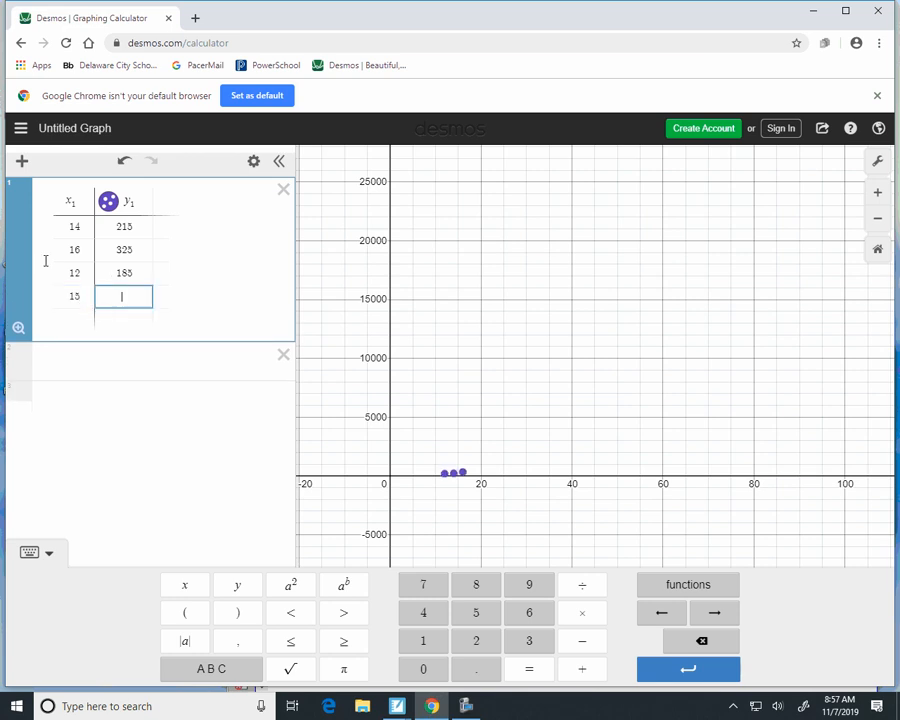
type("332")
key("Return")
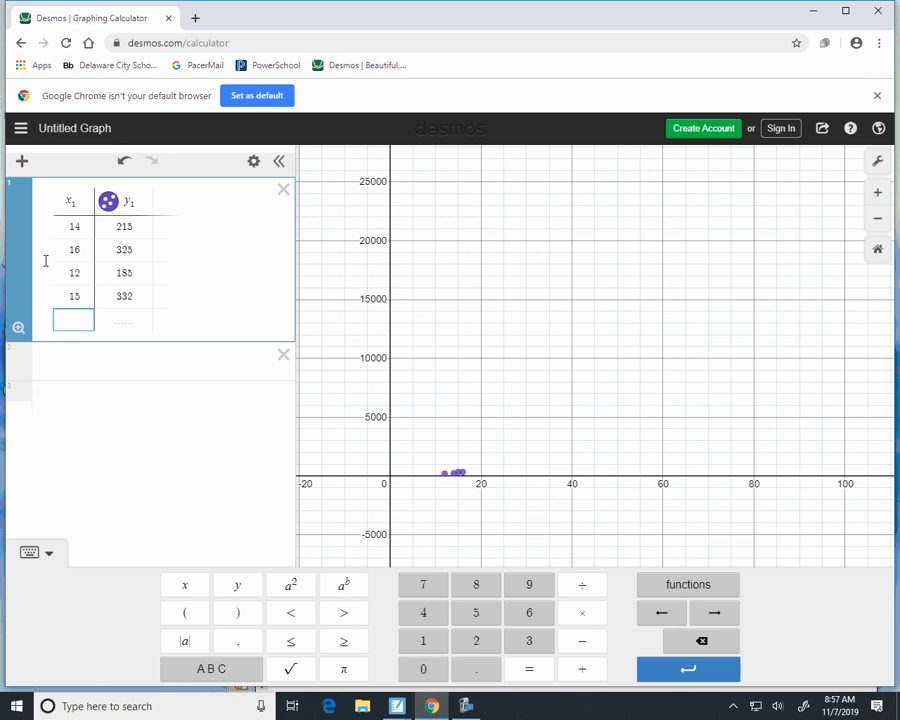
type("19")
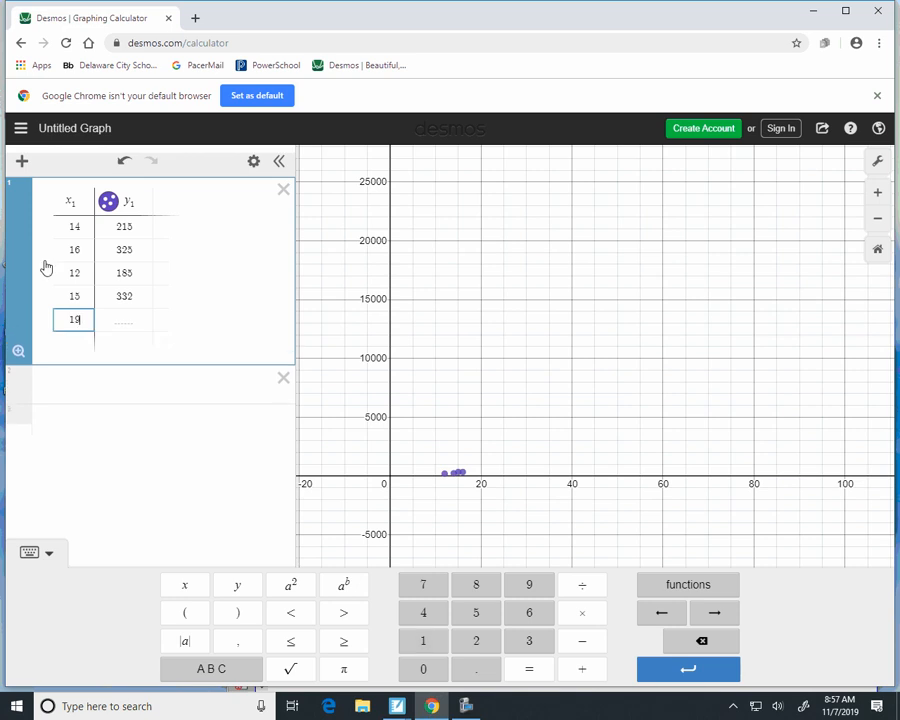
key("Tab")
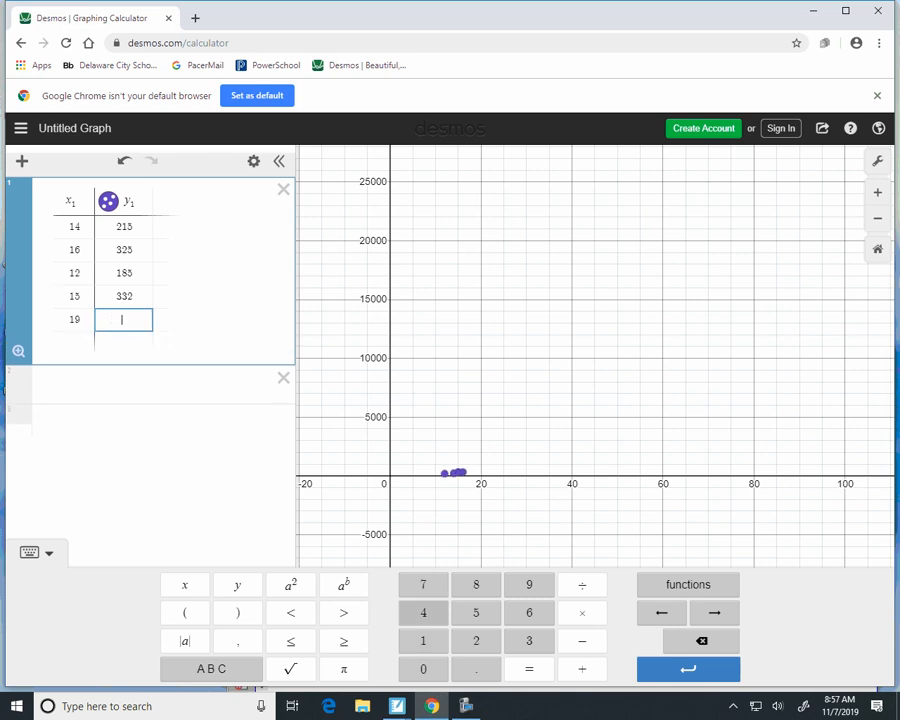
type("406")
key("Tab")
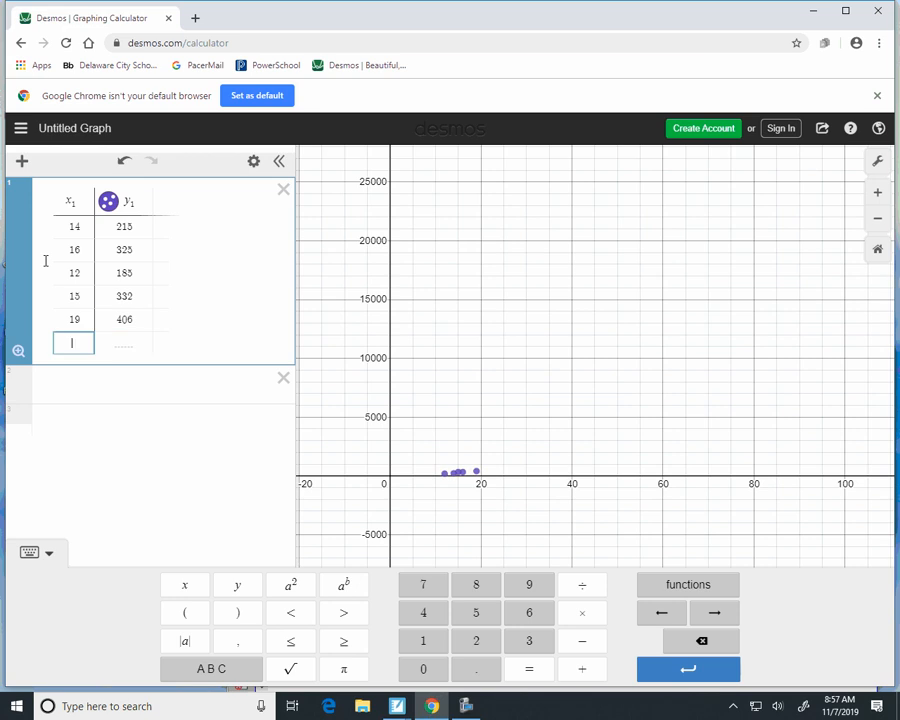
Enter the sixth and seventh table rows as 22 with 522 and 19 with 406.
type("22")
key("Tab")
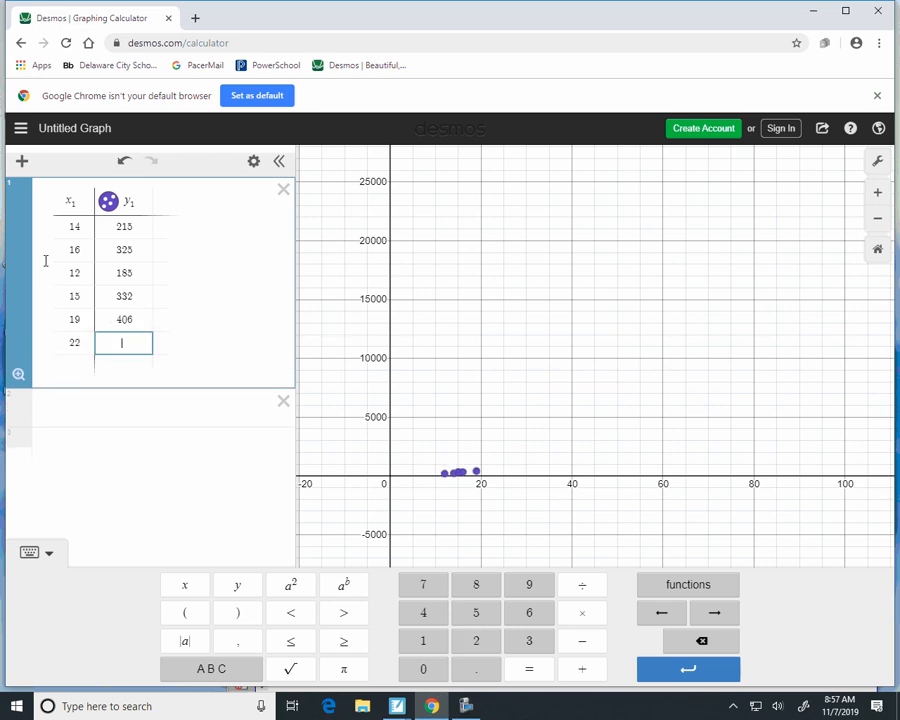
type("522")
key("Tab")
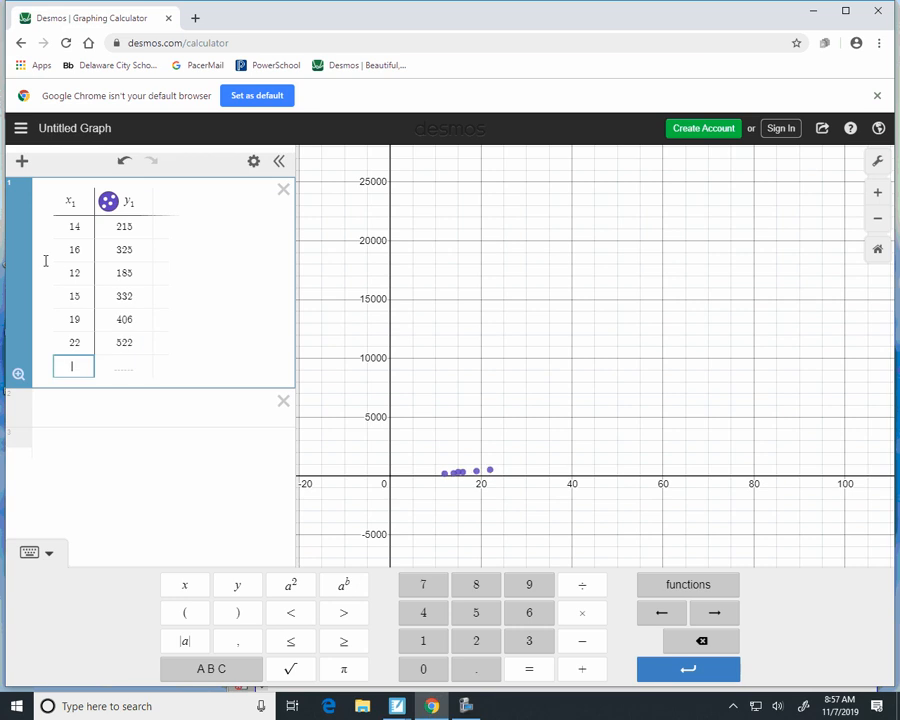
type("9")
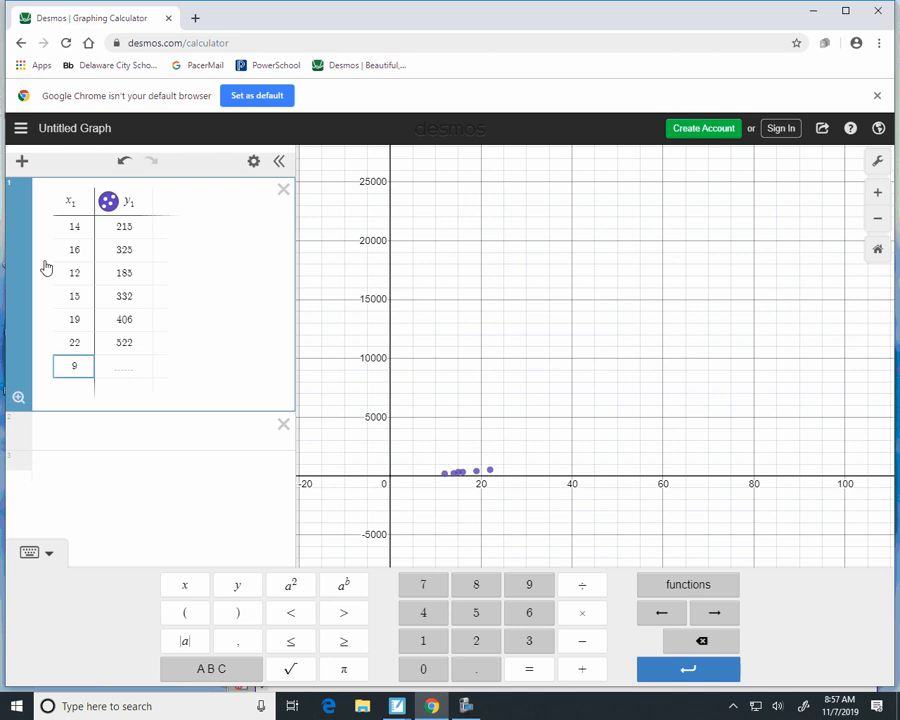
key("BackSpace")
type("19")
key("Tab")
type("406")
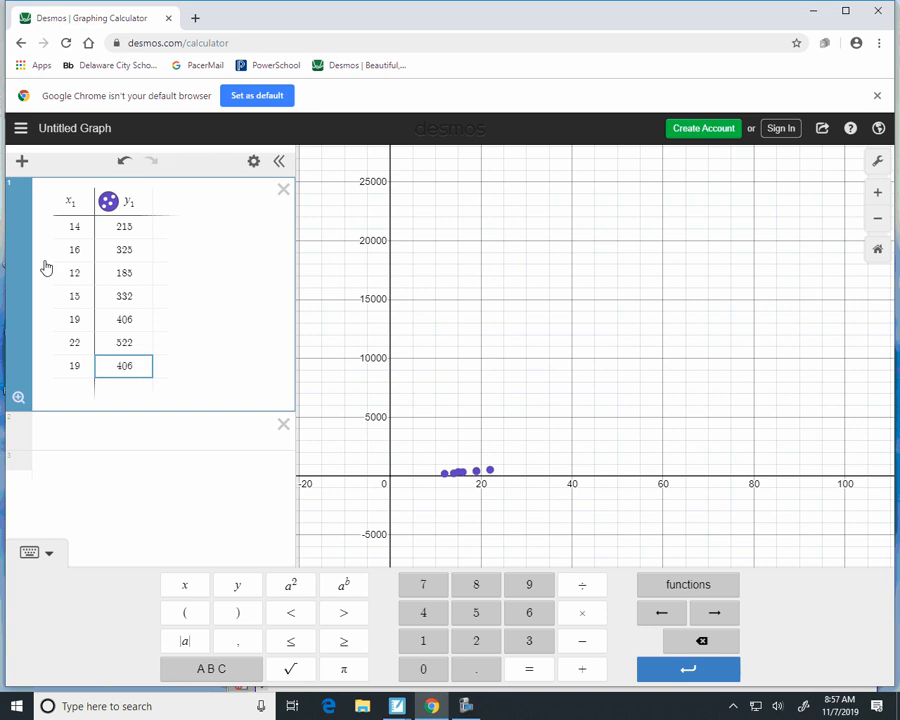
key("Return")
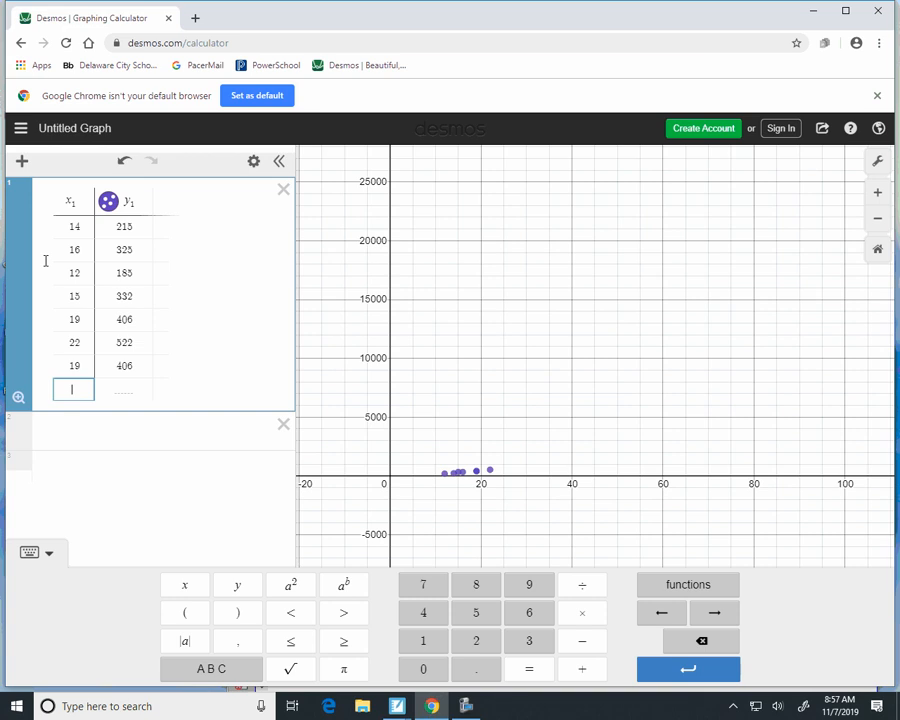
Enter the eighth table row as x 25 with y 614.
type("25")
key("Tab")
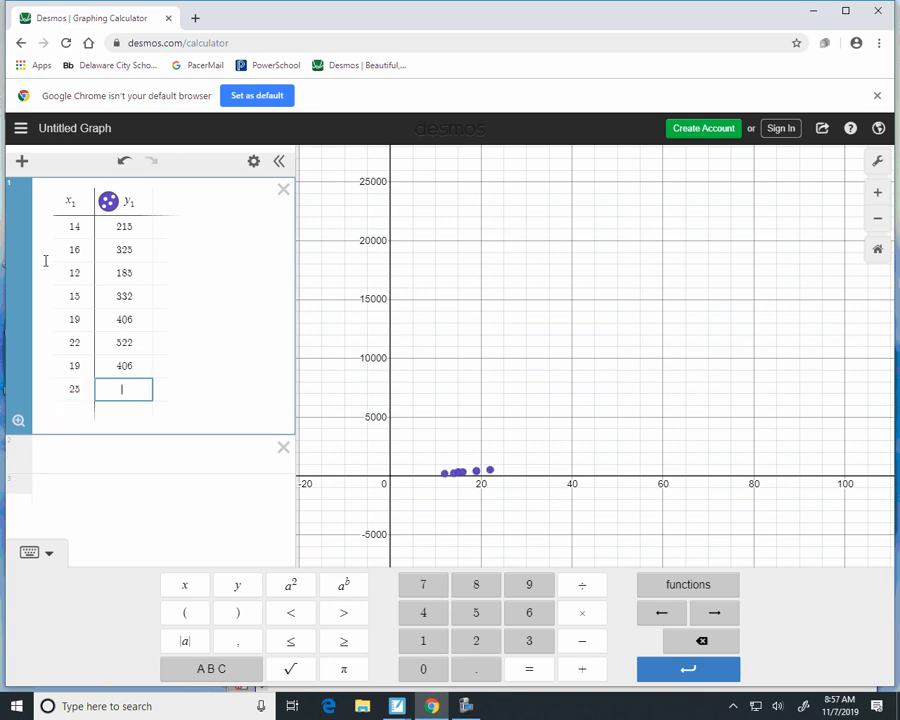
type("614")
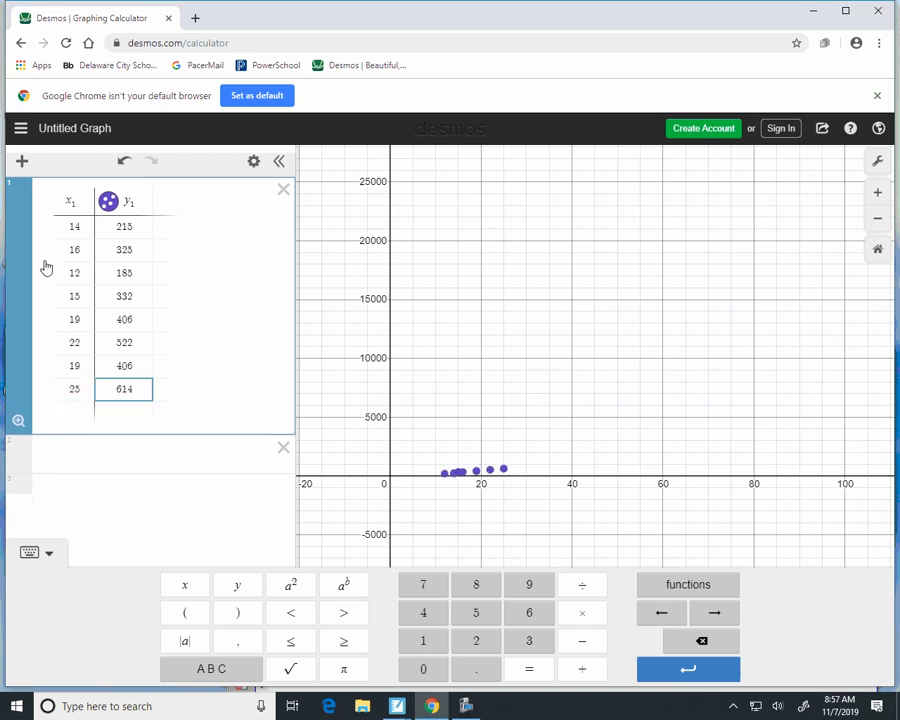
key("Tab")
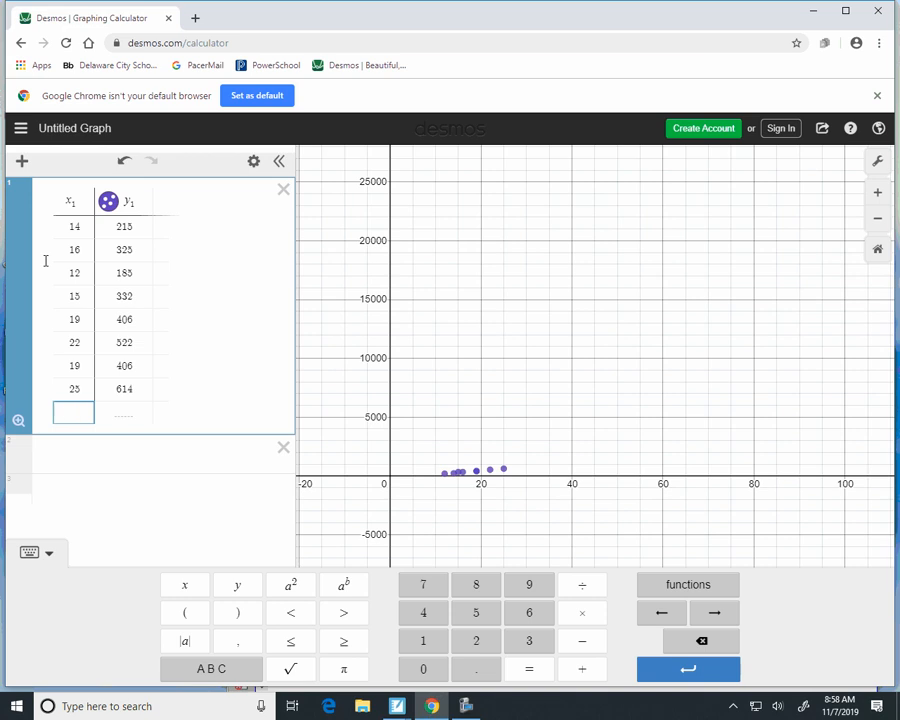
Enter the ninth and tenth table rows as 23 with 544 and 18 with 421.
type("23")
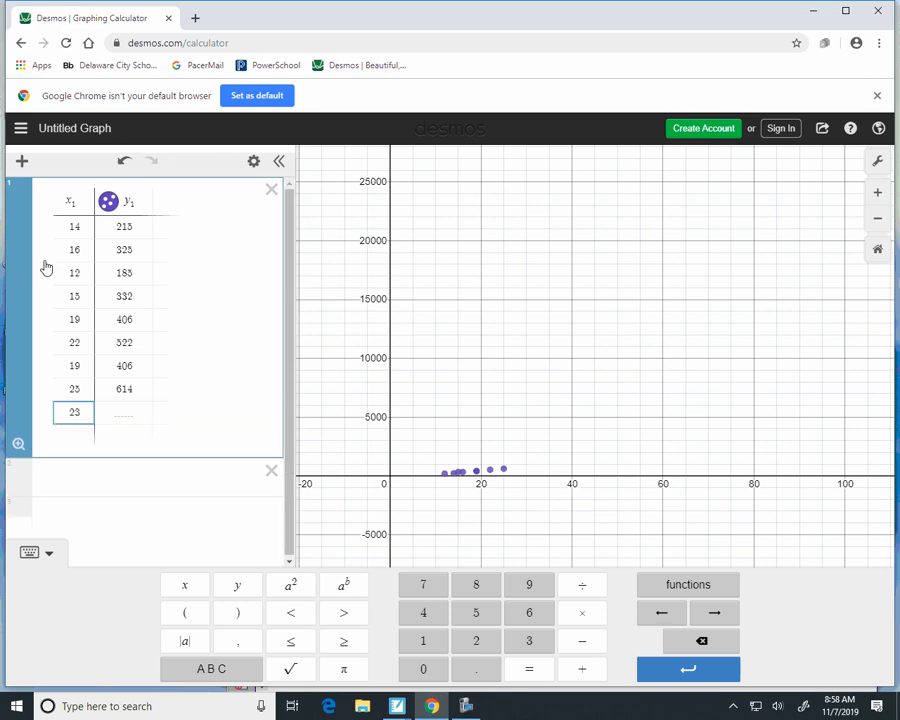
key("Tab")
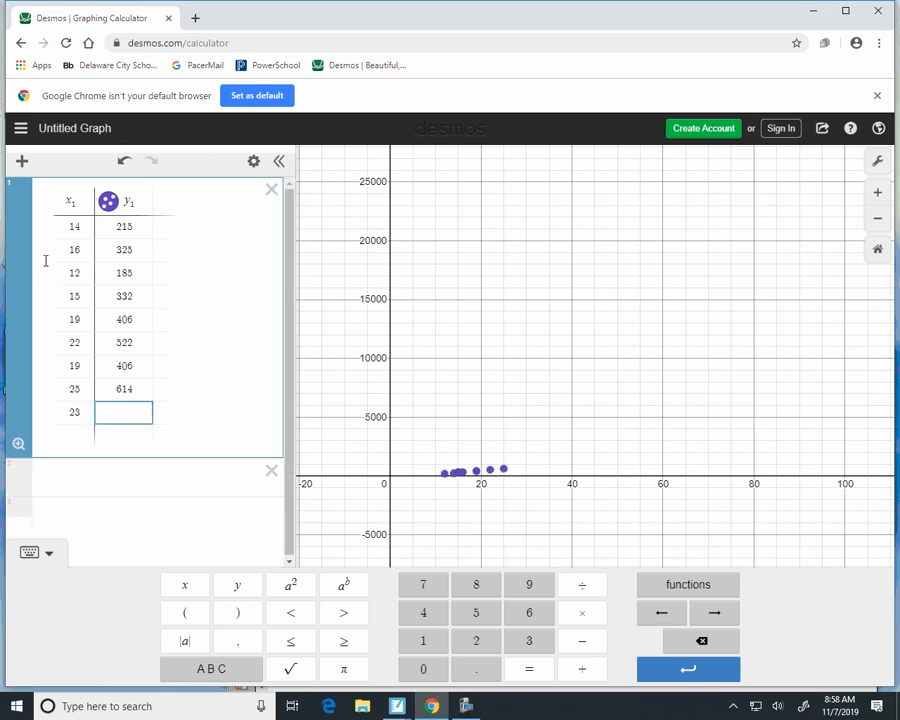
type("544")
key("Return")
type("18")
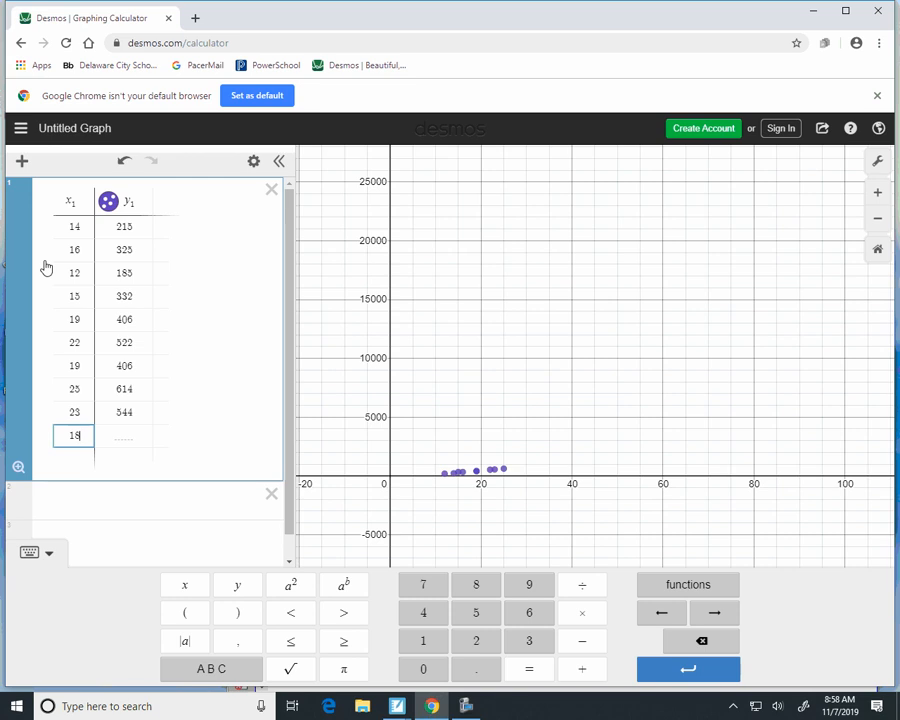
key("Tab")
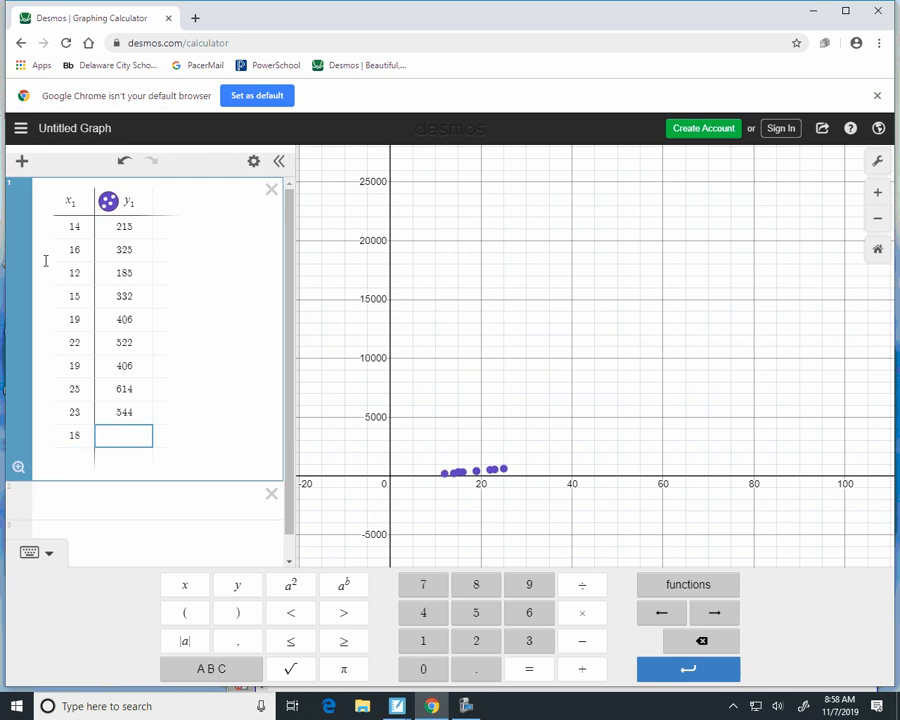
type("421")
key("Return")
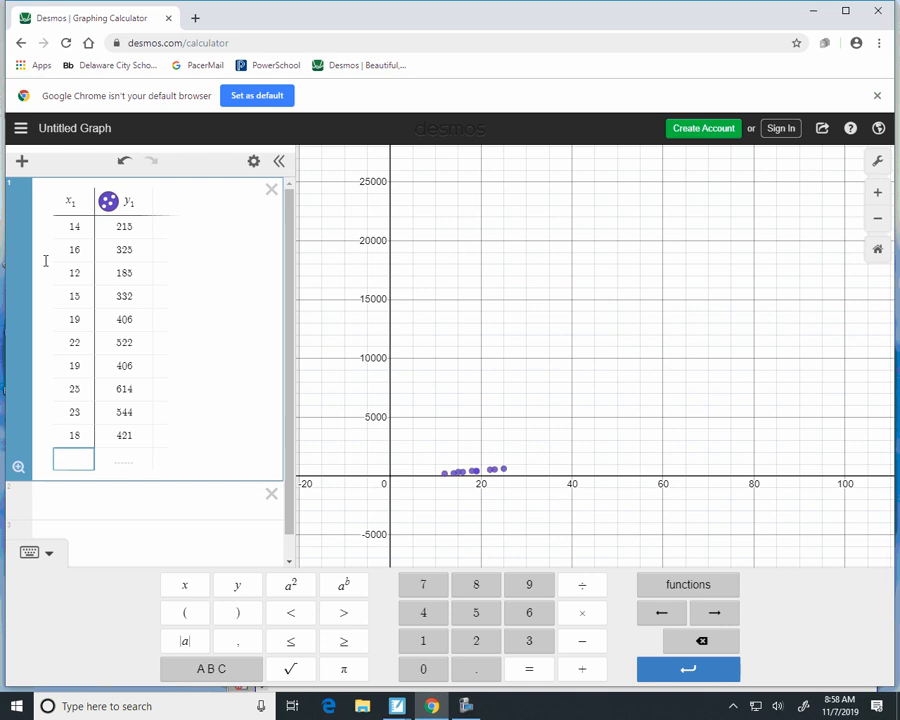
Enter the eleventh and twelfth table rows as 23 with 445 and 17 with 408.
type("23")
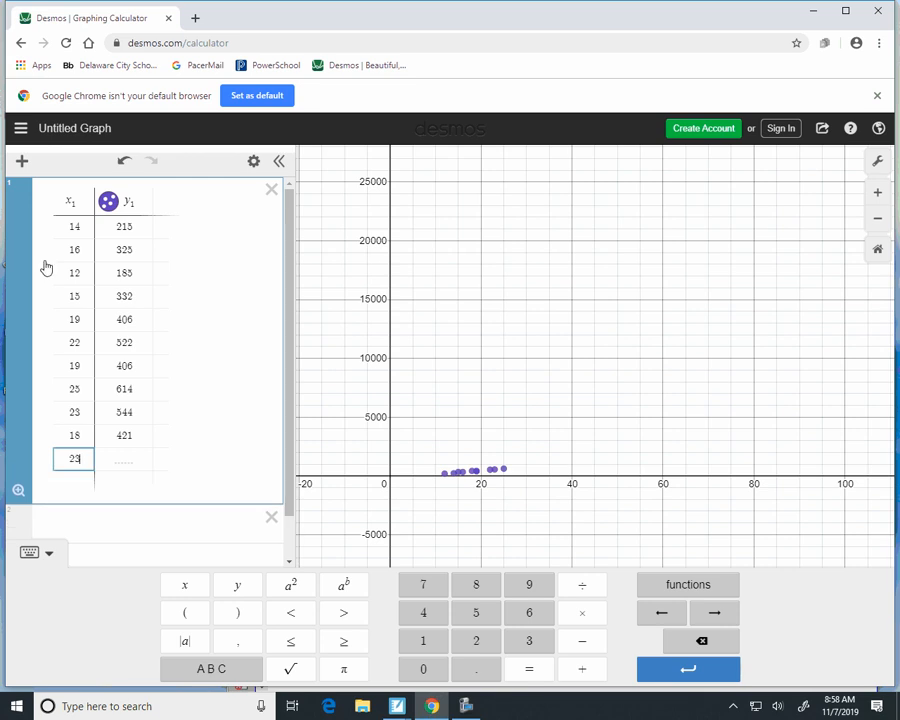
key("Tab")
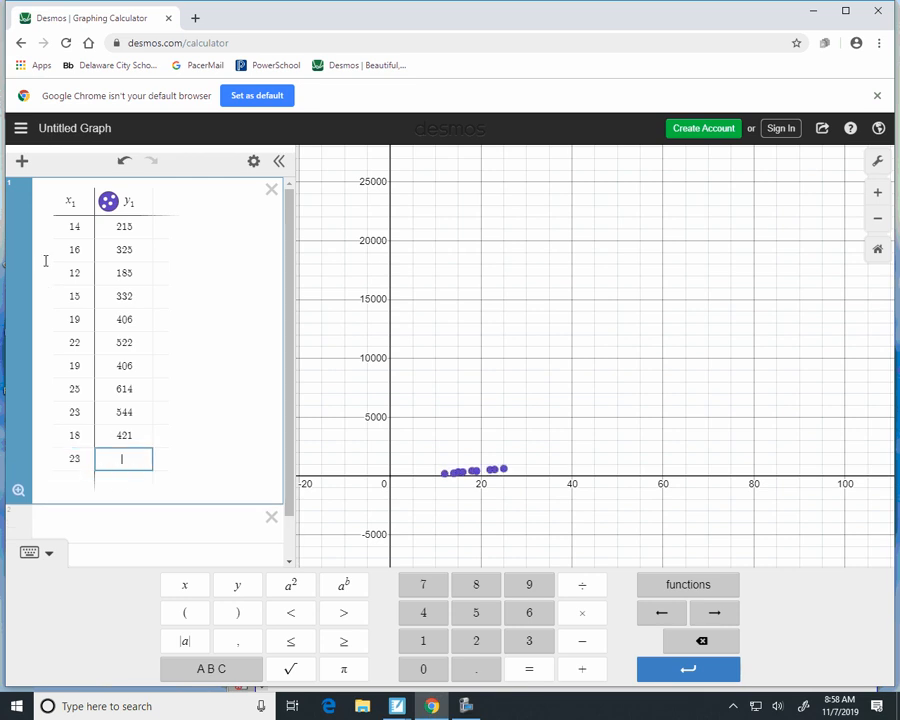
type("445")
key("Tab")
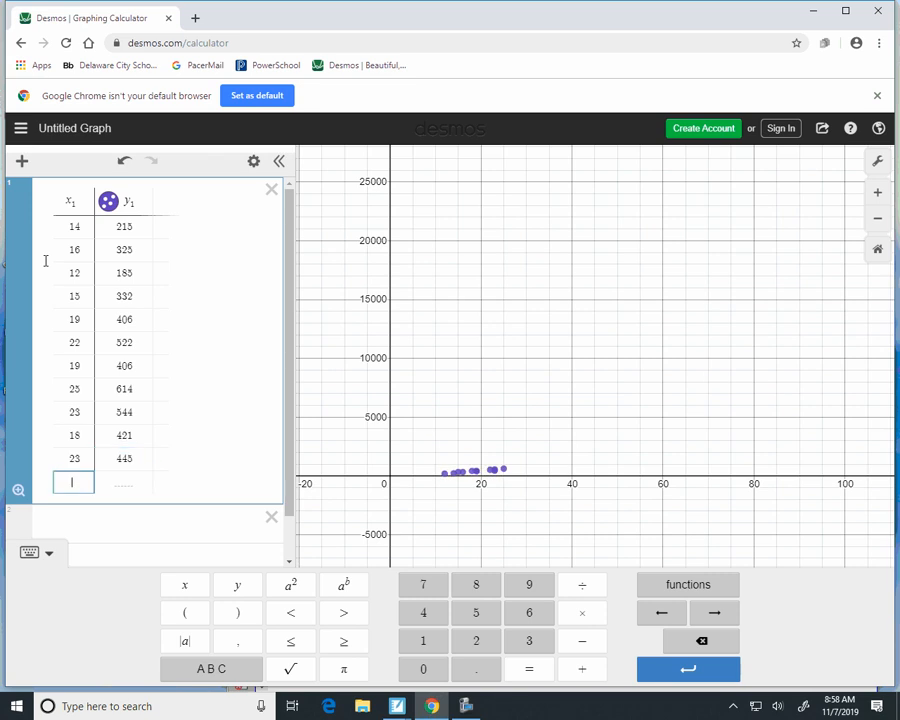
type("17")
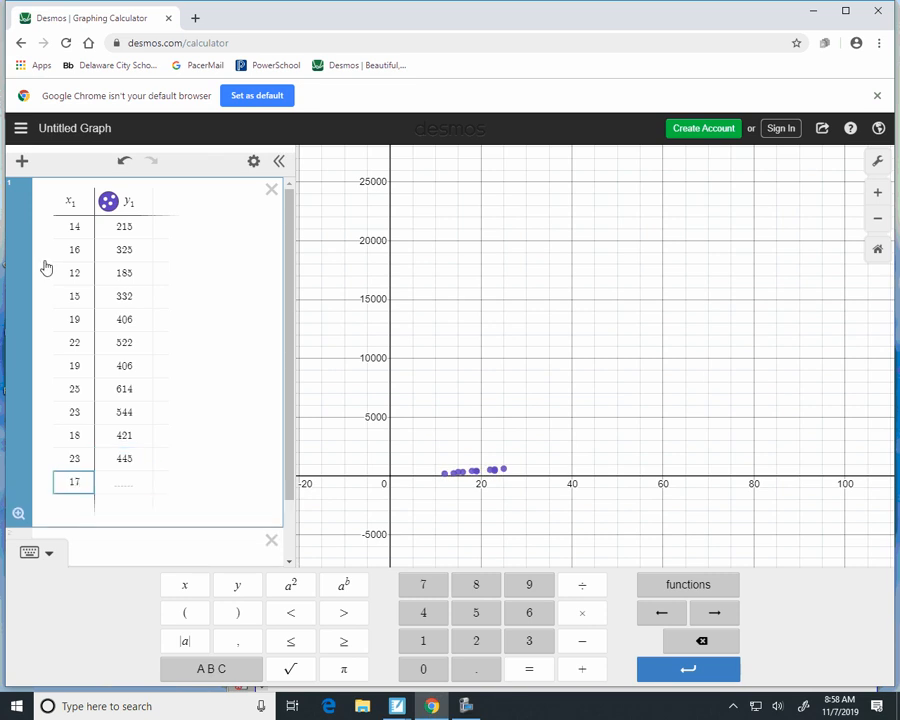
key("Tab")
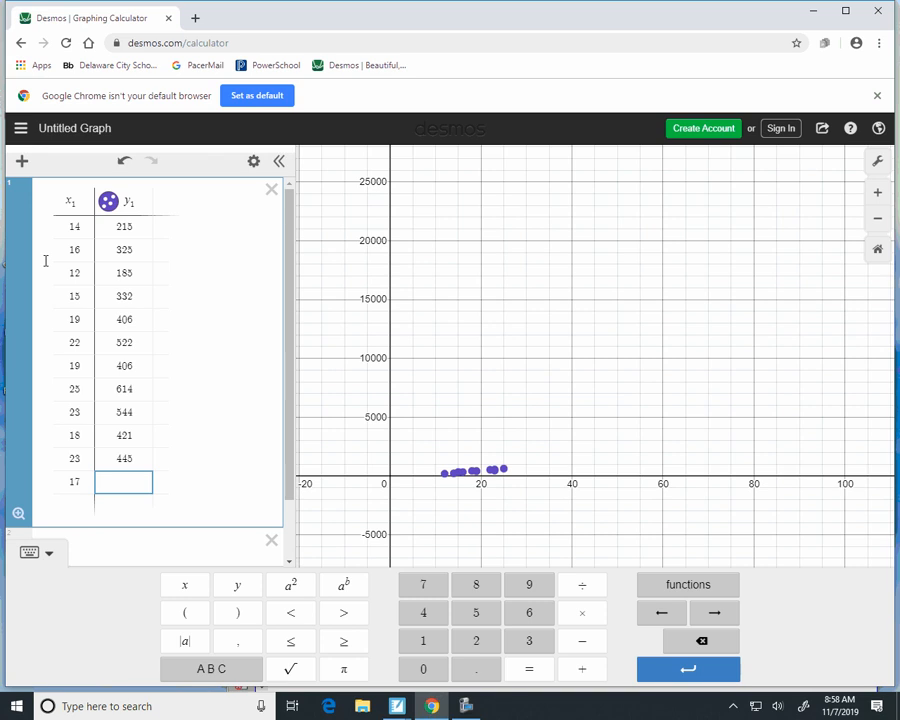
type("408")
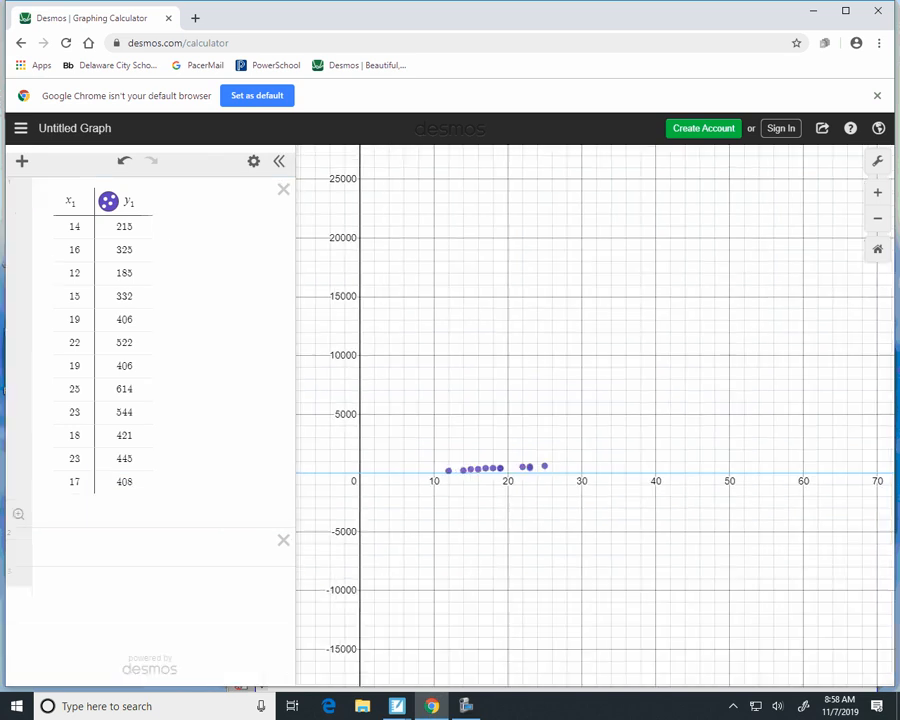
Examine the spread of the plotted sales points on the graph at different scales.
left_click_drag(560, 473, 469, 350)
left_click_drag(469, 400, 603, 384)
scroll(603, 384, "down", 1)
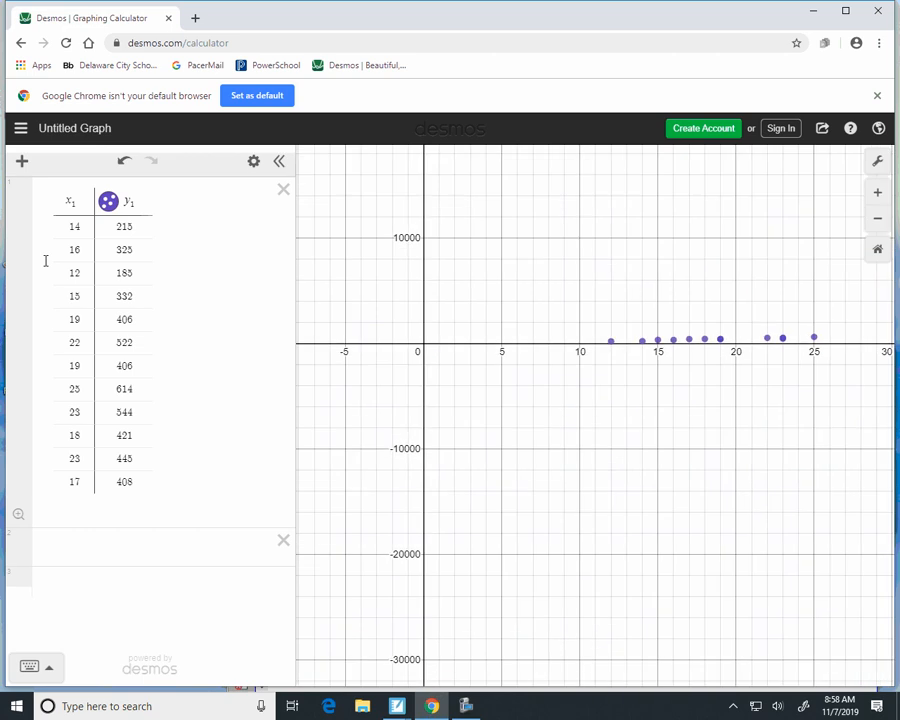
scroll(609, 359, "up", 4)
scroll(521, 315, "down", 3)
scroll(490, 375, "down", 3)
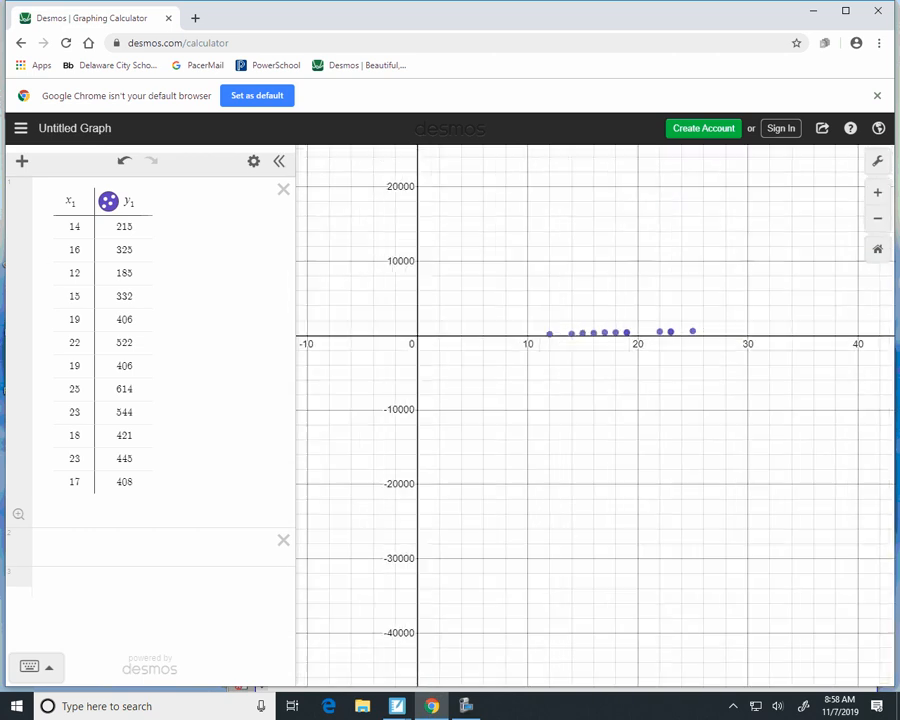
scroll(492, 380, "up", 1)
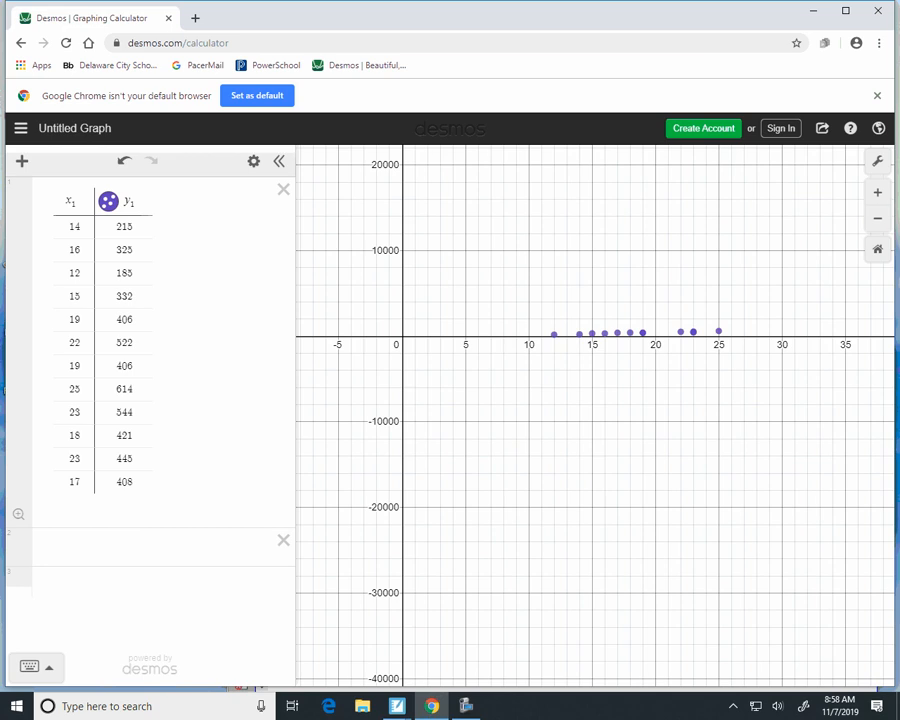
left_click_drag(469, 127, 45, 260)
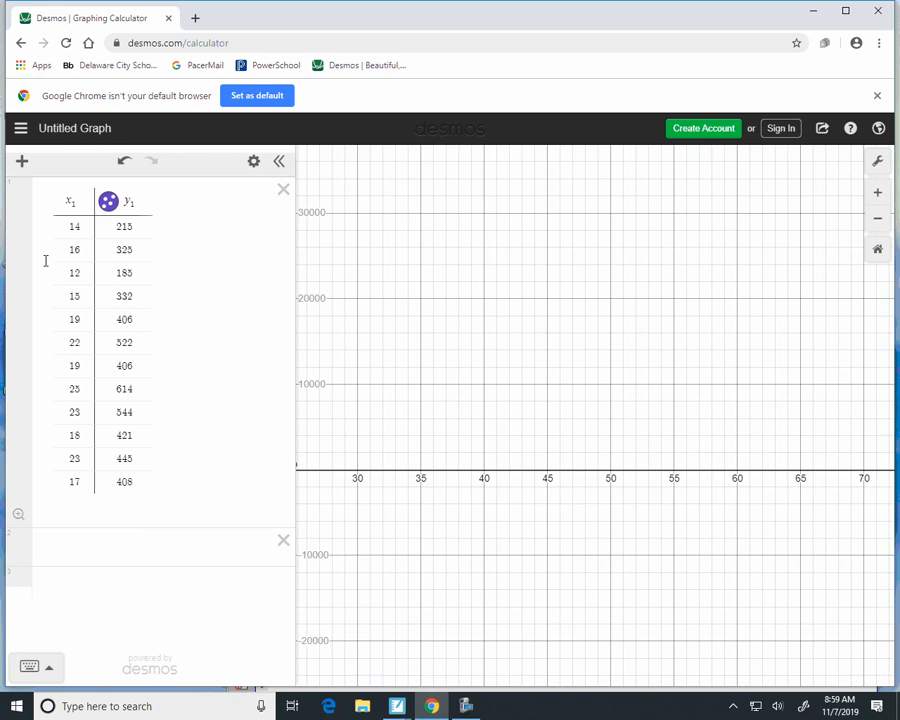
Add the linear regression y_1 ~ mx_1 + b in the expression below the table and hide the on-screen keypad.
left_click(100, 547)
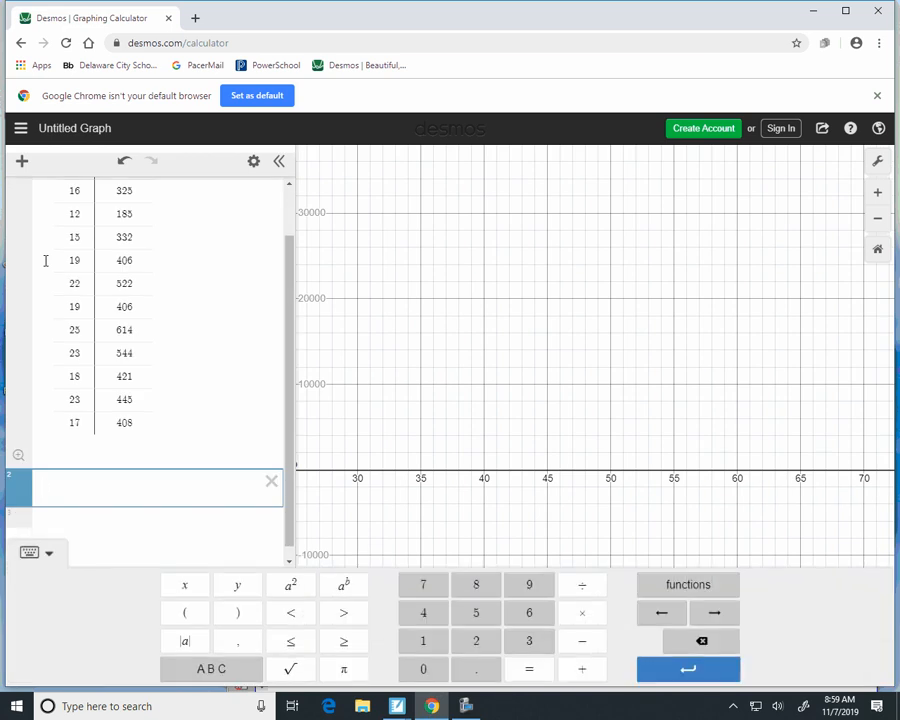
type("y_1 ")
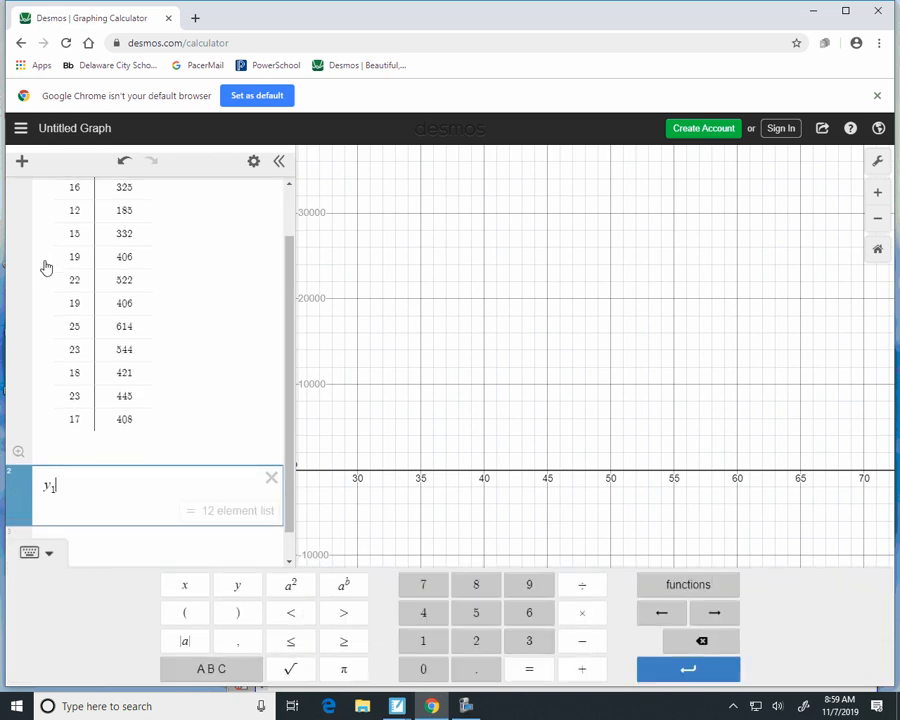
type("~")
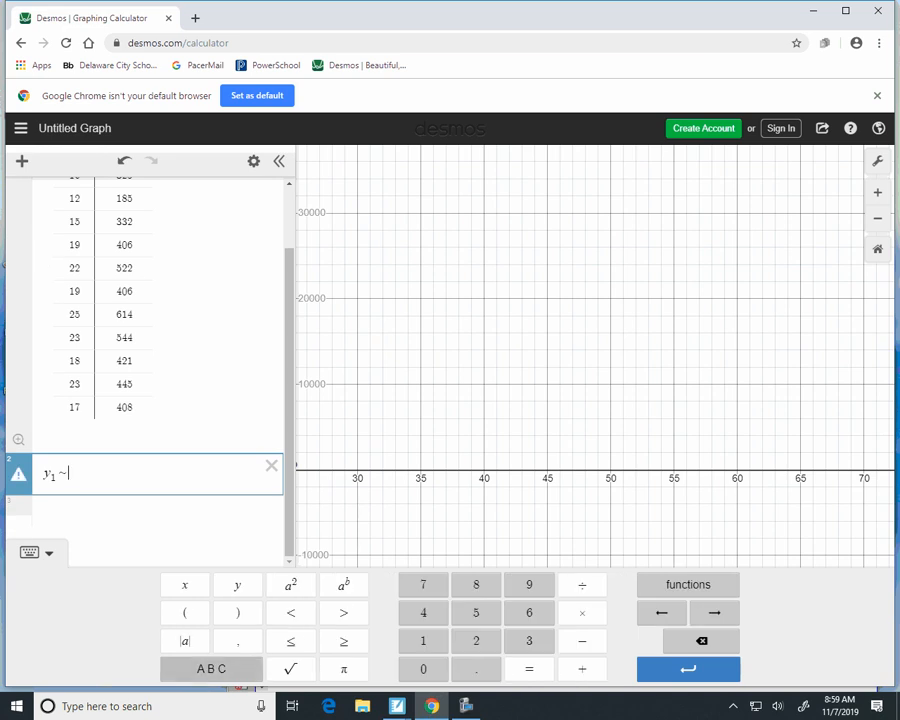
left_click(211, 669)
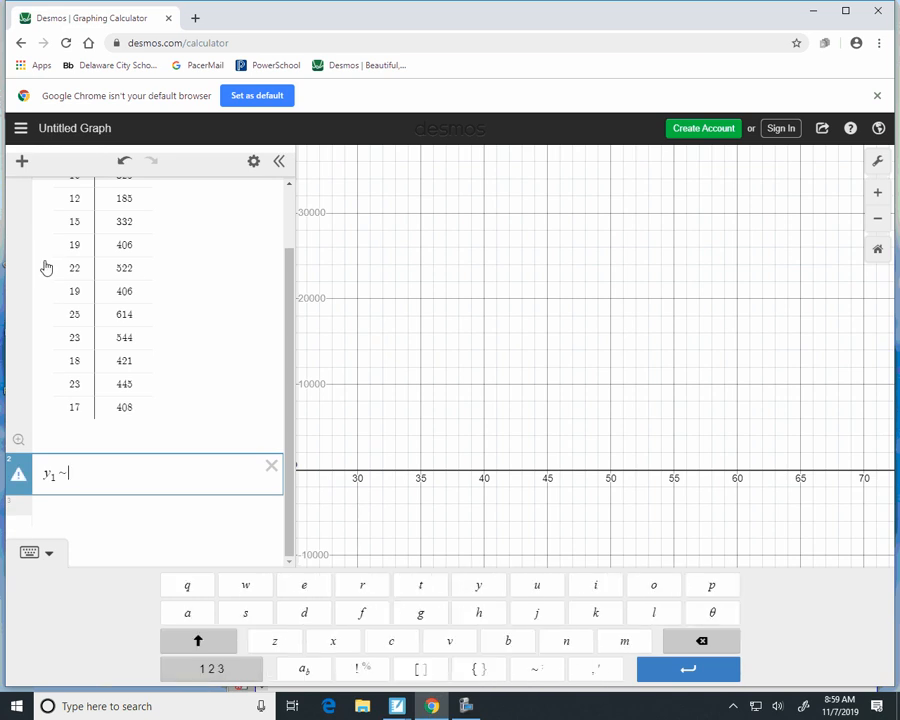
type("m")
left_click(211, 669)
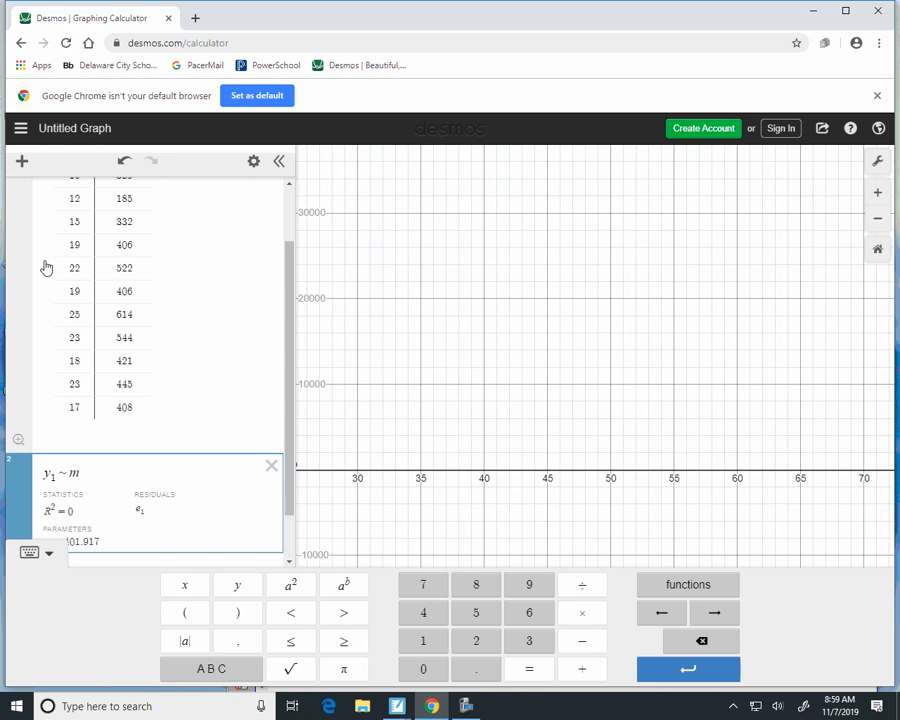
left_click(185, 585)
type("1 ")
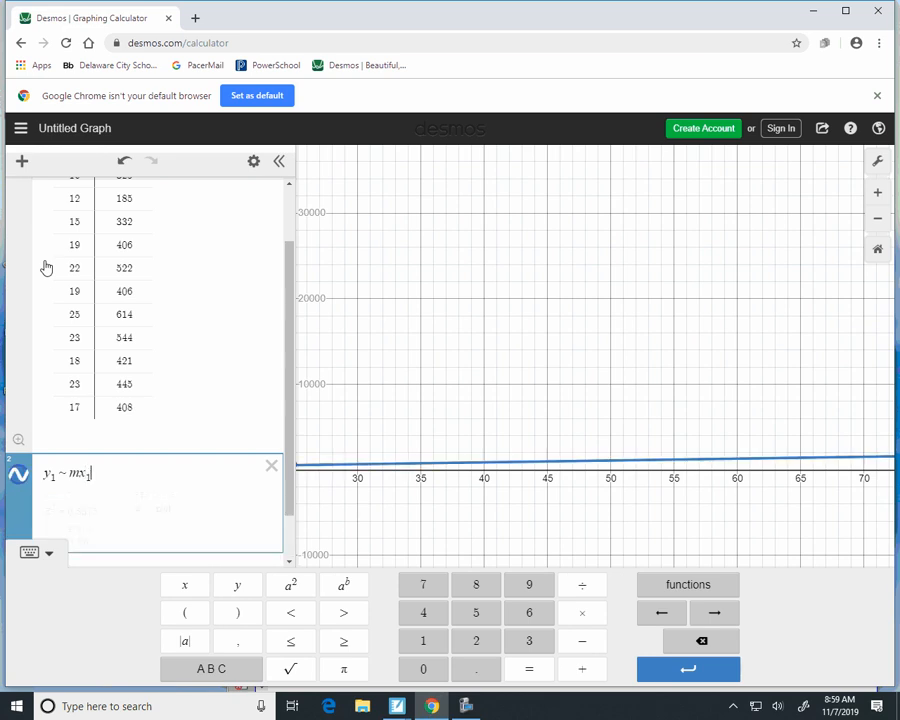
type("+ ")
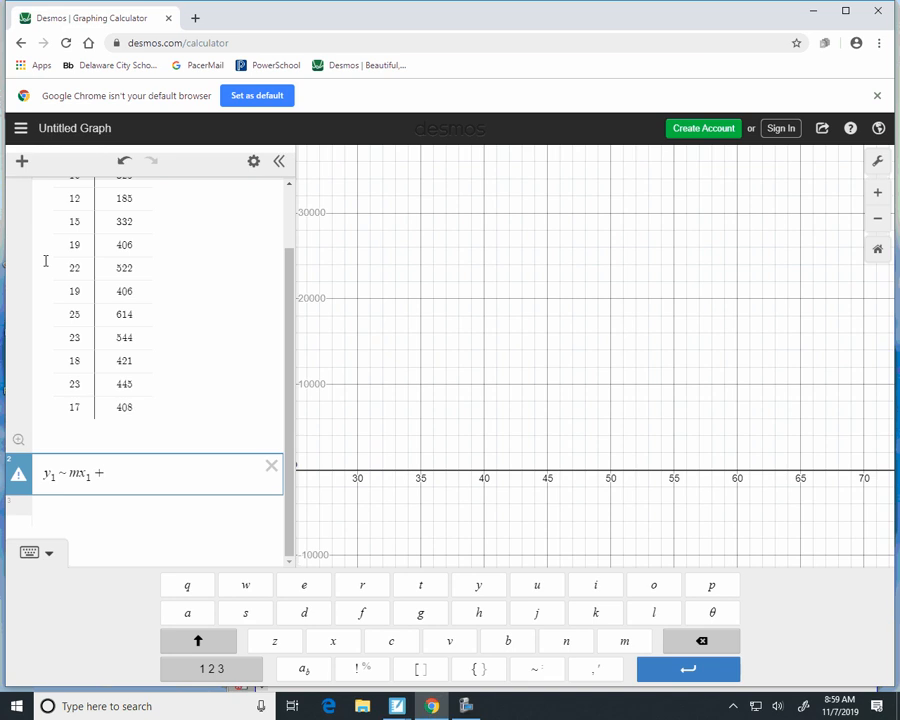
type("b")
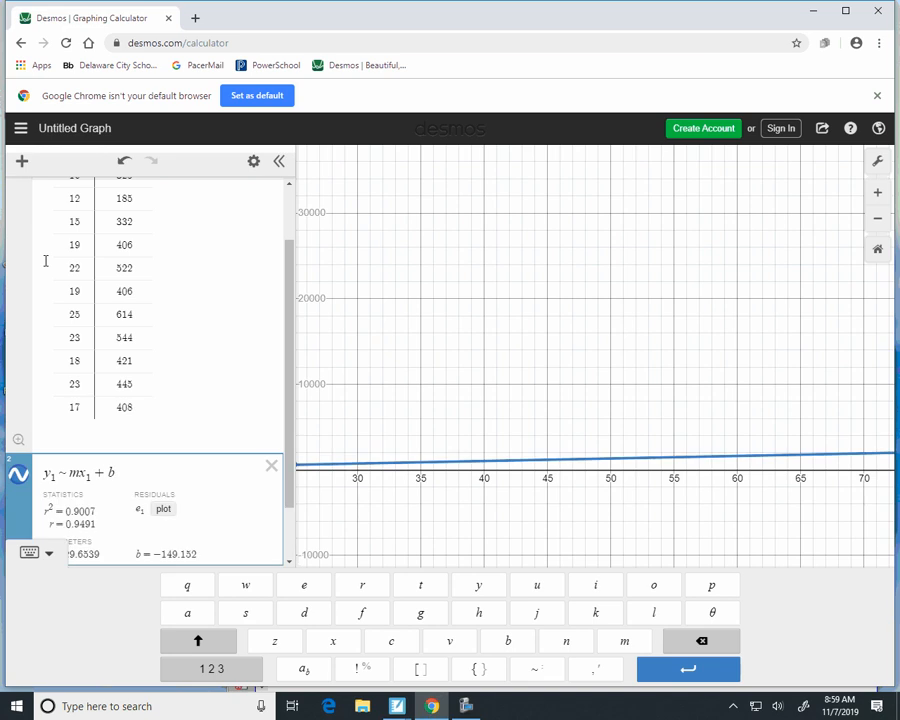
left_click(46, 553)
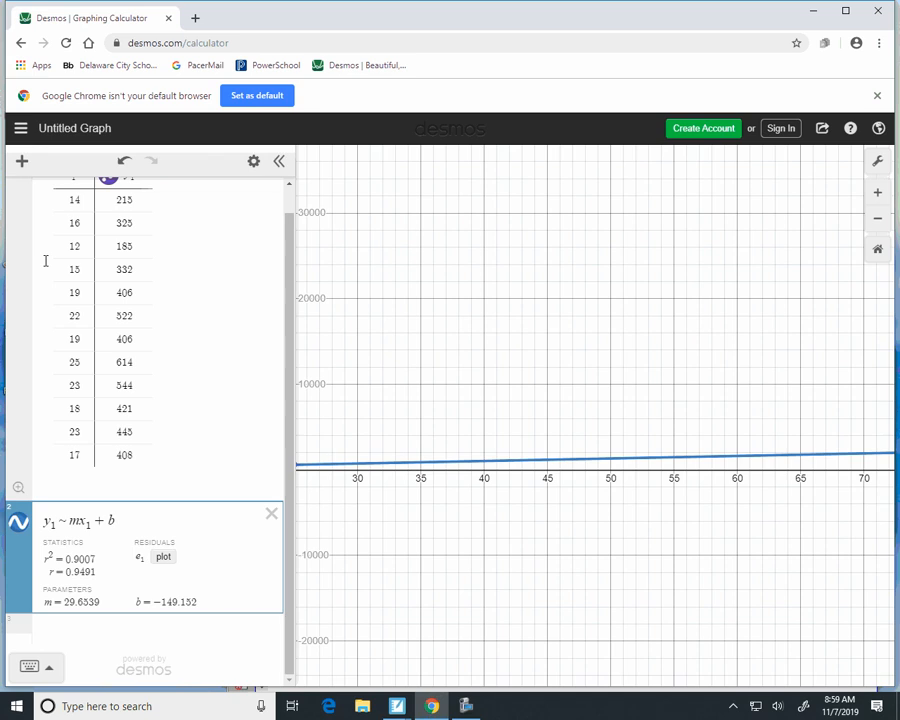
Switch to the linear regression notes in SMART Notebook and handwrite a purple "y = __ x __" template with blanks under part b.
mouse_move(397, 706)
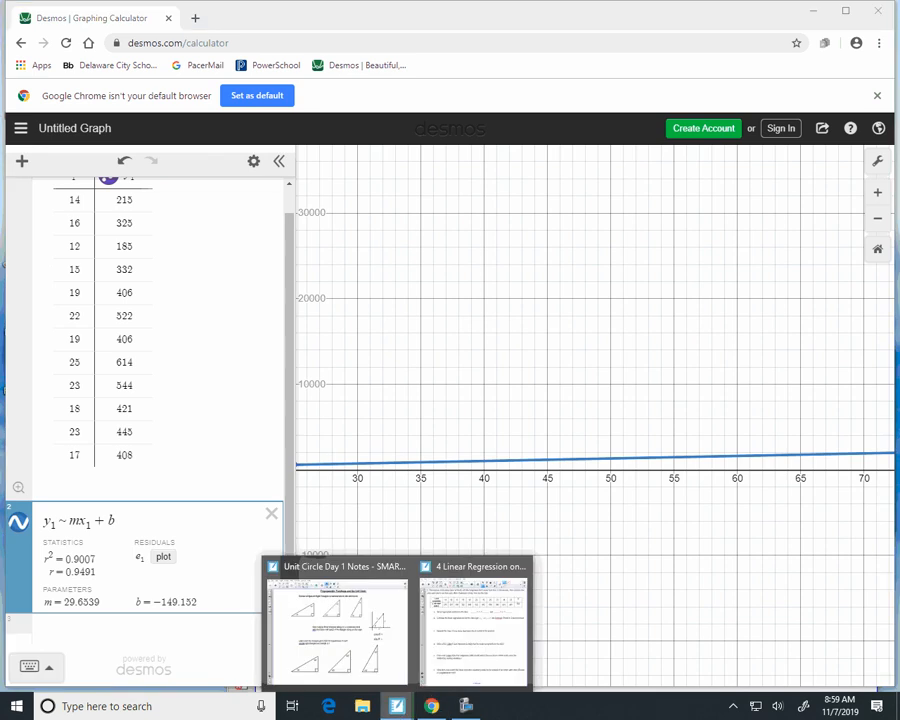
left_click(474, 625)
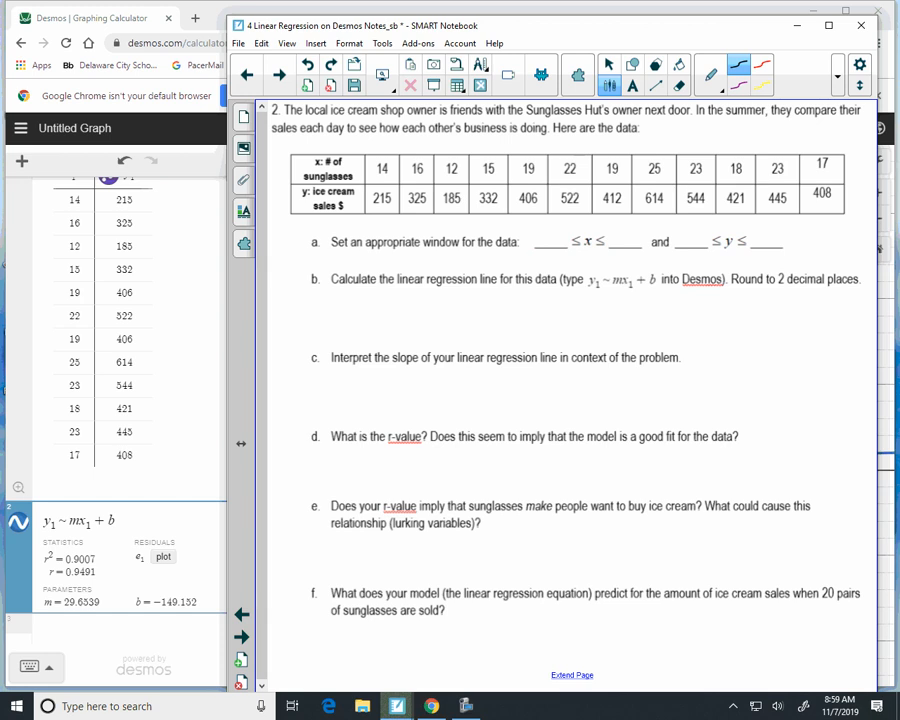
left_click(738, 86)
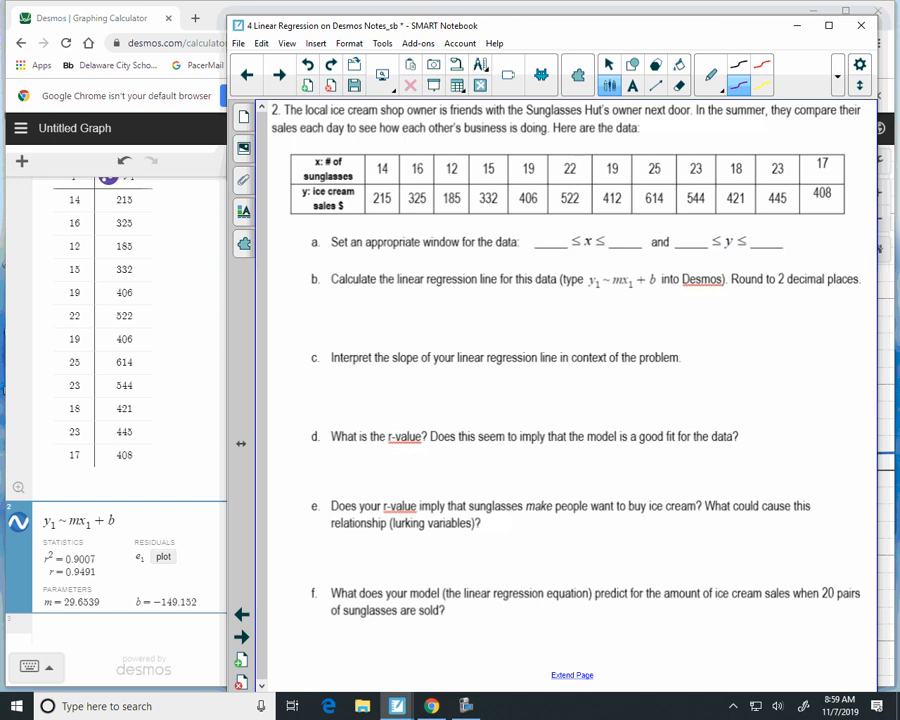
mouse_move(376, 305)
left_mouse_down()
mouse_move(396, 304)
mouse_move(383, 350)
mouse_move(420, 313)
left_mouse_up()
mouse_move(405, 324)
left_mouse_down()
mouse_move(485, 322)
mouse_move(511, 307)
mouse_move(521, 318)
left_mouse_up()
left_click_drag(522, 299, 505, 318)
left_click_drag(562, 322, 648, 322)
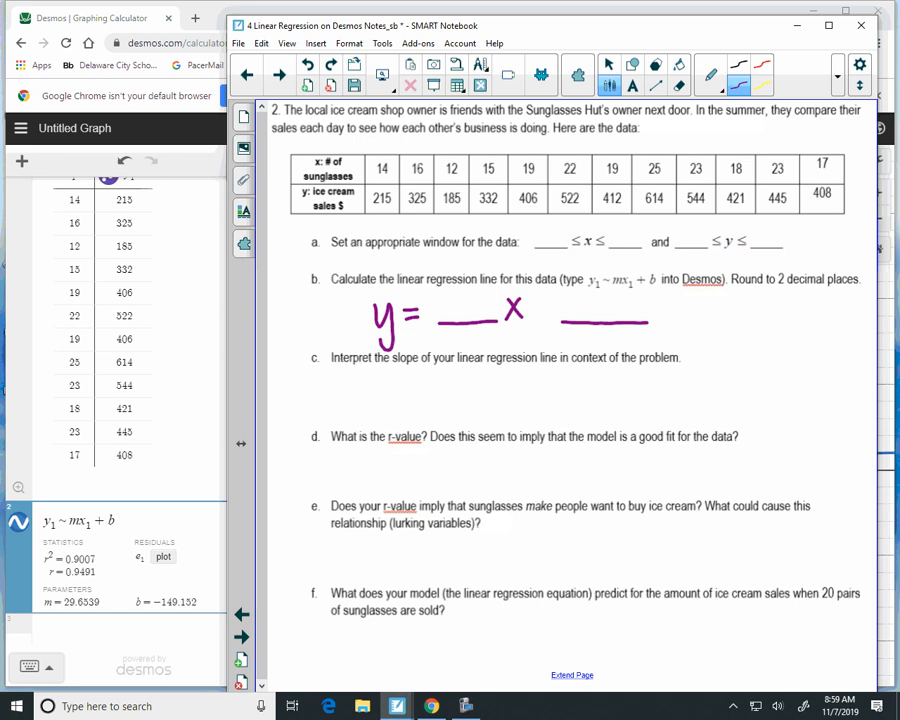
Fill the part b equation in black ink so it reads y = 29.65x − 149.15.
left_click(738, 63)
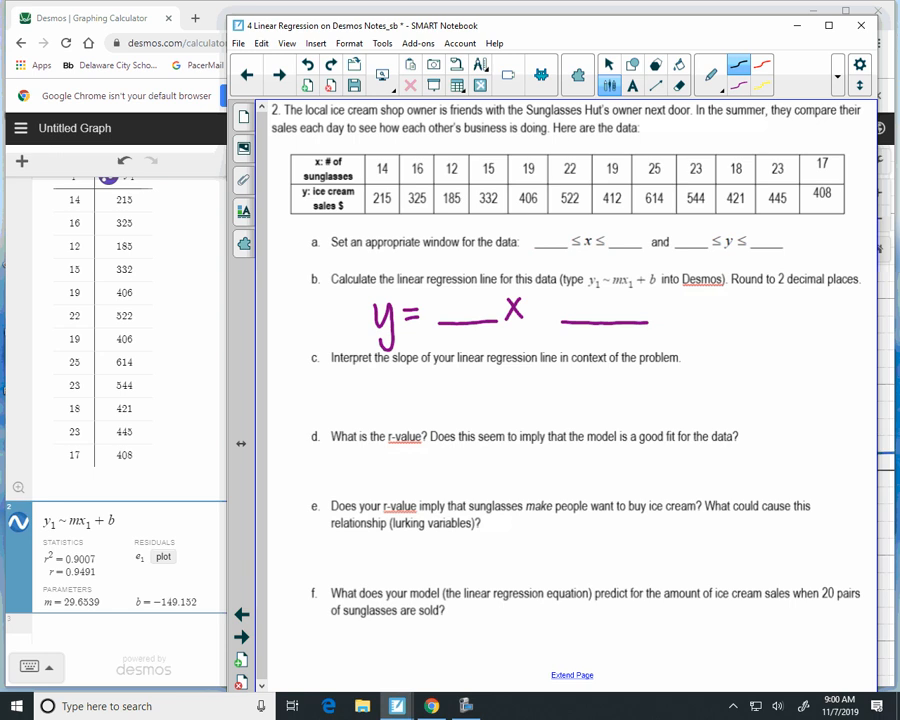
mouse_move(436, 297)
left_mouse_down()
mouse_move(442, 292)
mouse_move(452, 322)
mouse_move(468, 322)
mouse_move(475, 300)
mouse_move(487, 318)
mouse_move(500, 290)
mouse_move(567, 320)
mouse_move(597, 307)
mouse_move(593, 320)
mouse_move(620, 297)
mouse_move(619, 320)
left_mouse_up()
mouse_move(632, 316)
left_mouse_down()
mouse_move(645, 318)
mouse_move(672, 292)
left_mouse_up()
left_click_drag(657, 294, 660, 317)
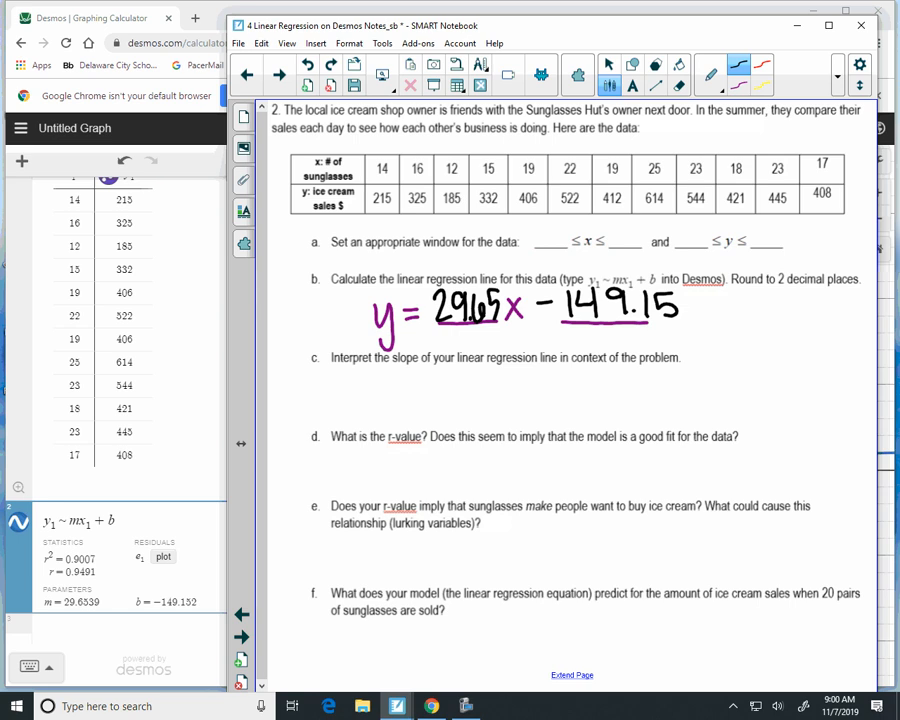
Handwrite r = .9491 in black ink under part d.
mouse_move(342, 459)
left_mouse_down()
mouse_move(388, 462)
mouse_move(390, 470)
mouse_move(408, 456)
mouse_move(417, 485)
left_mouse_up()
left_click(400, 478)
mouse_move(432, 452)
left_mouse_down()
mouse_move(429, 466)
mouse_move(446, 466)
left_mouse_up()
mouse_move(441, 455)
left_mouse_down()
mouse_move(441, 485)
mouse_move(466, 468)
mouse_move(467, 485)
mouse_move(480, 488)
left_mouse_up()
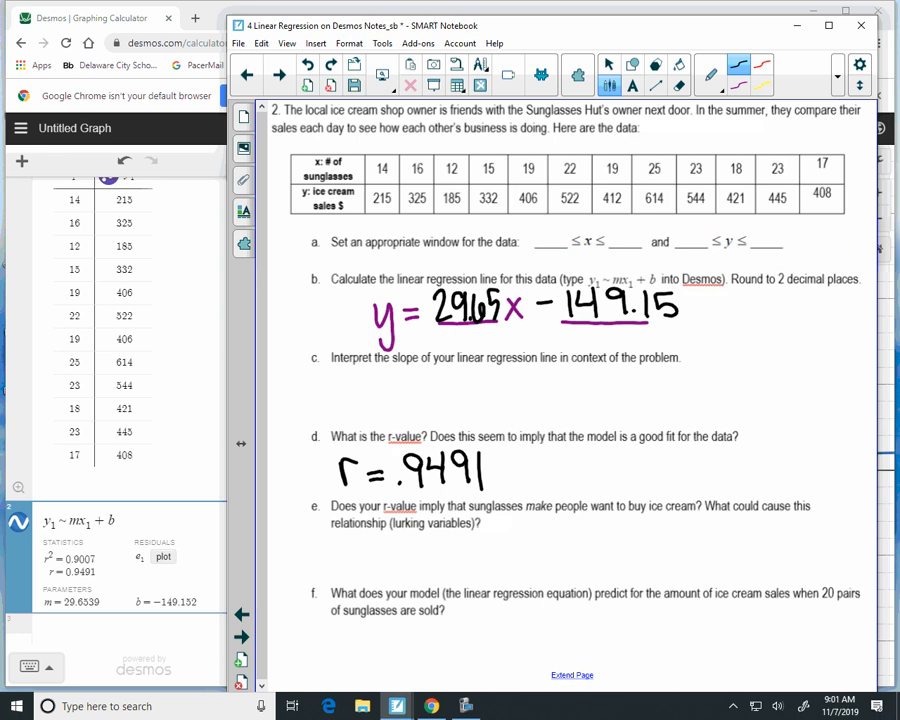
Switch back to Desmos, correct the seventh row's y value to 412, and return to the regression expression to check its updated statistics.
left_click(120, 339)
key("Right")
key("Right")
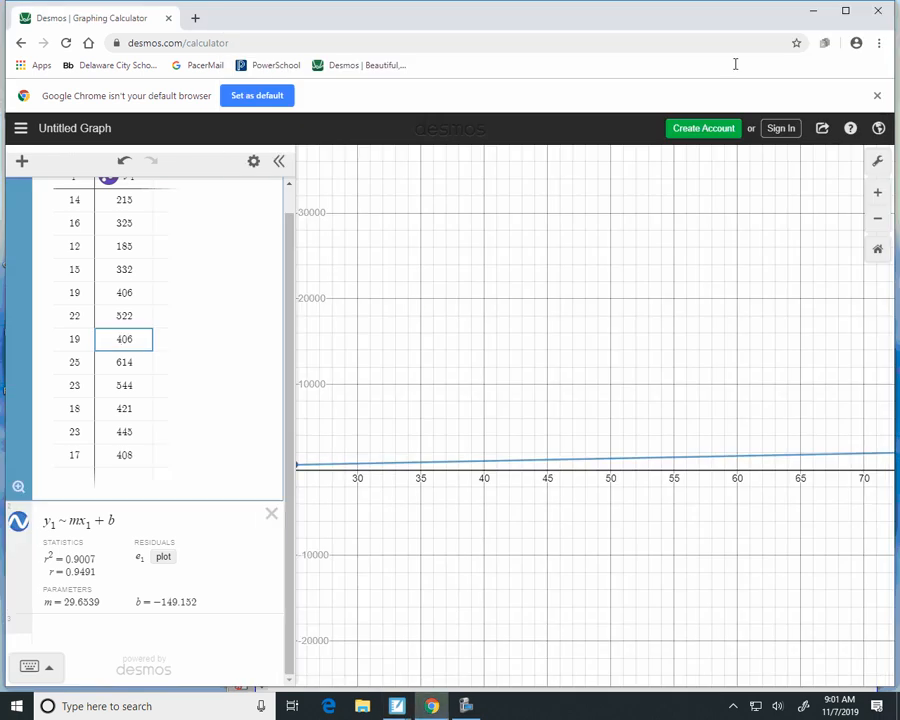
left_click(37, 667)
key("BackSpace")
key("BackSpace")
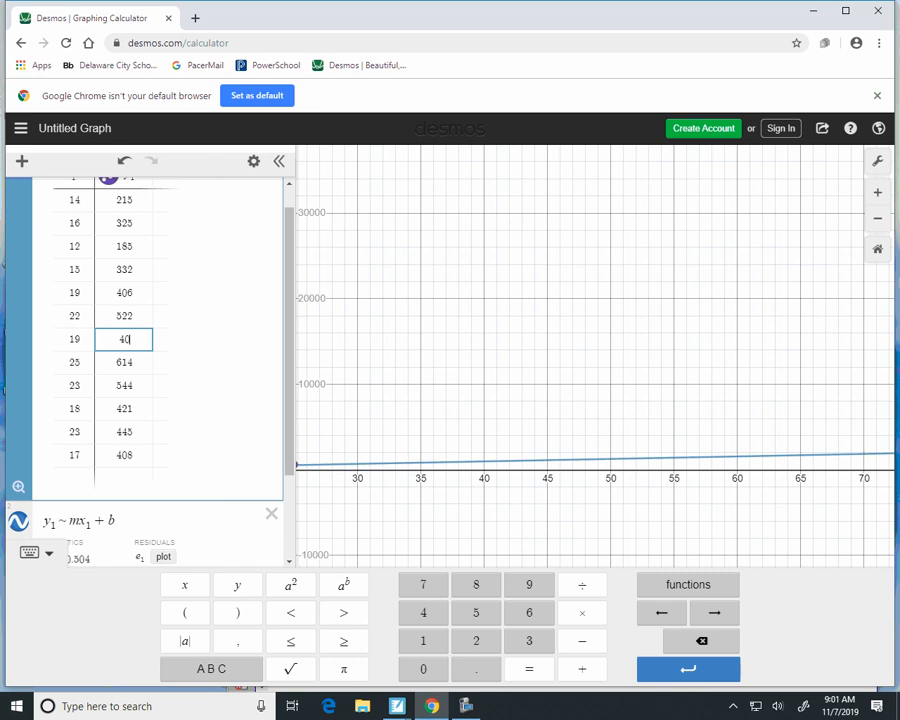
type("12")
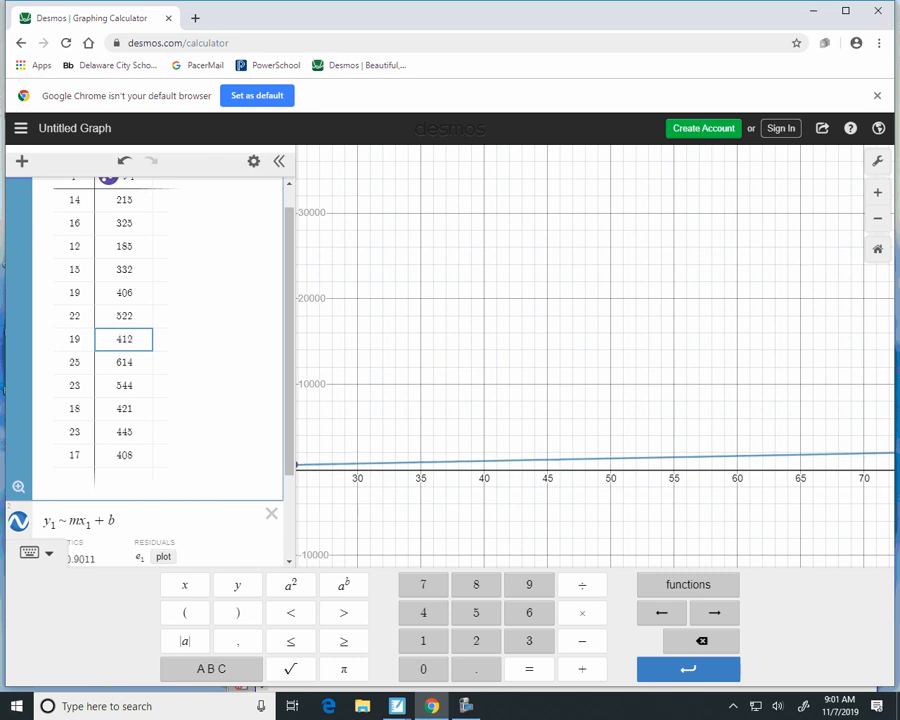
left_click(117, 521)
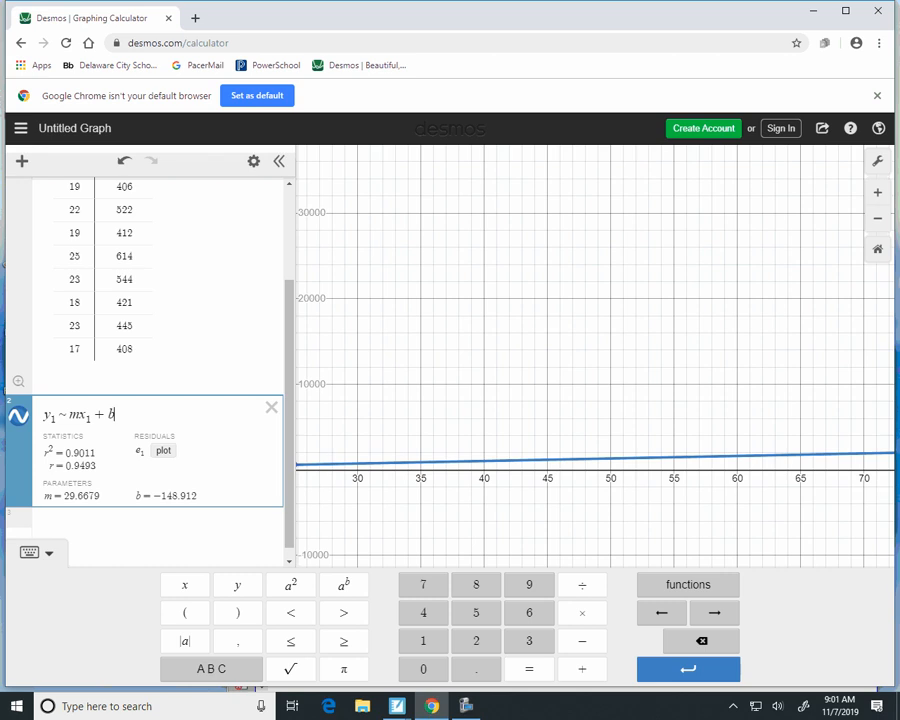
Switch to the linear regression notes in SMART Notebook and erase the outdated digits of the part b slope, its intercept and the part d r-value.
mouse_move(397, 706)
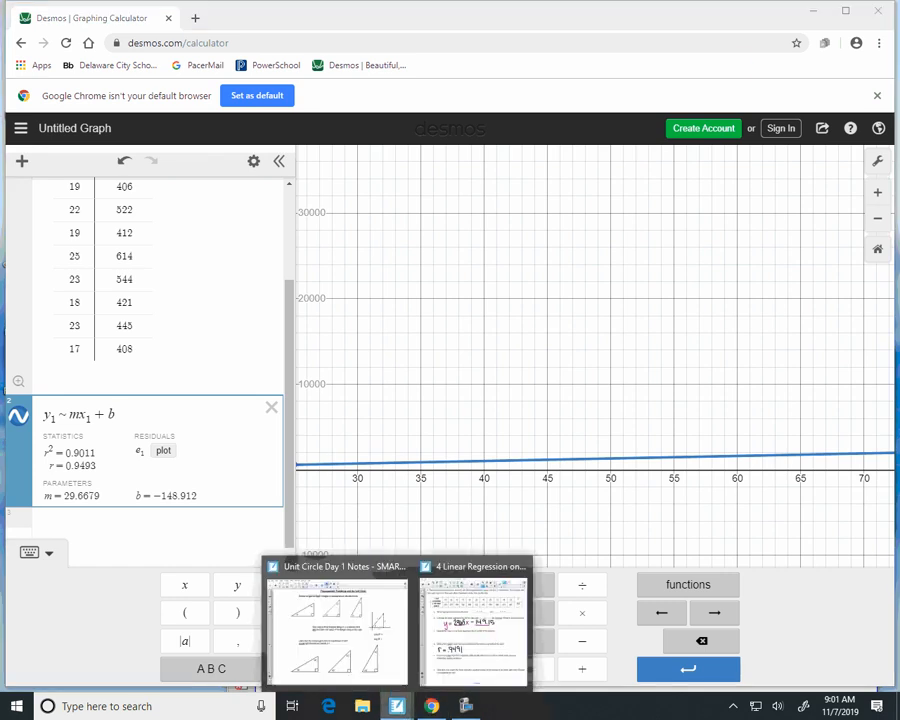
left_click(474, 625)
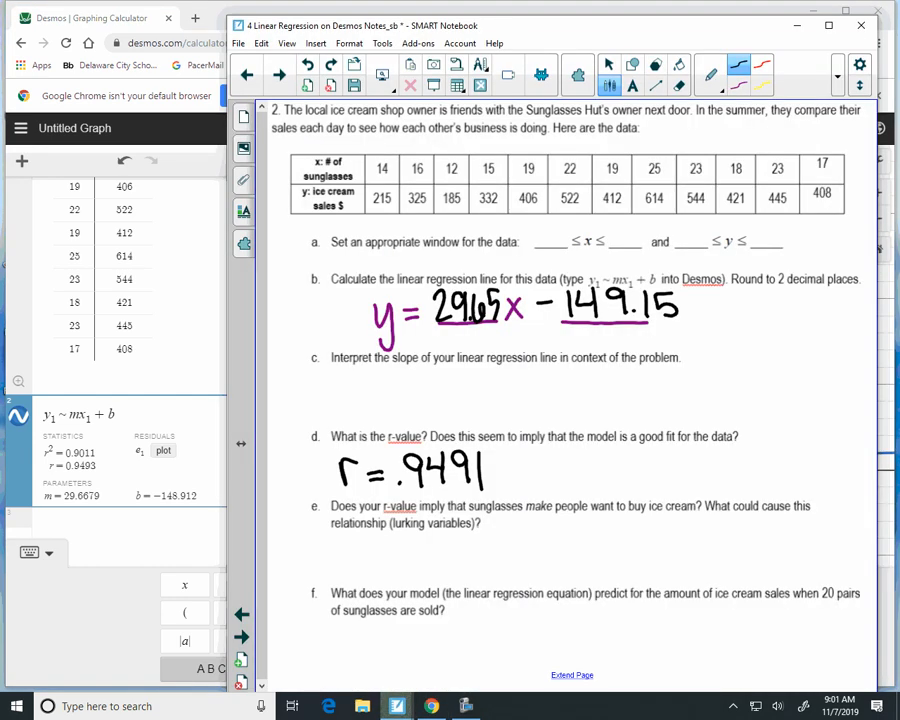
left_click(680, 86)
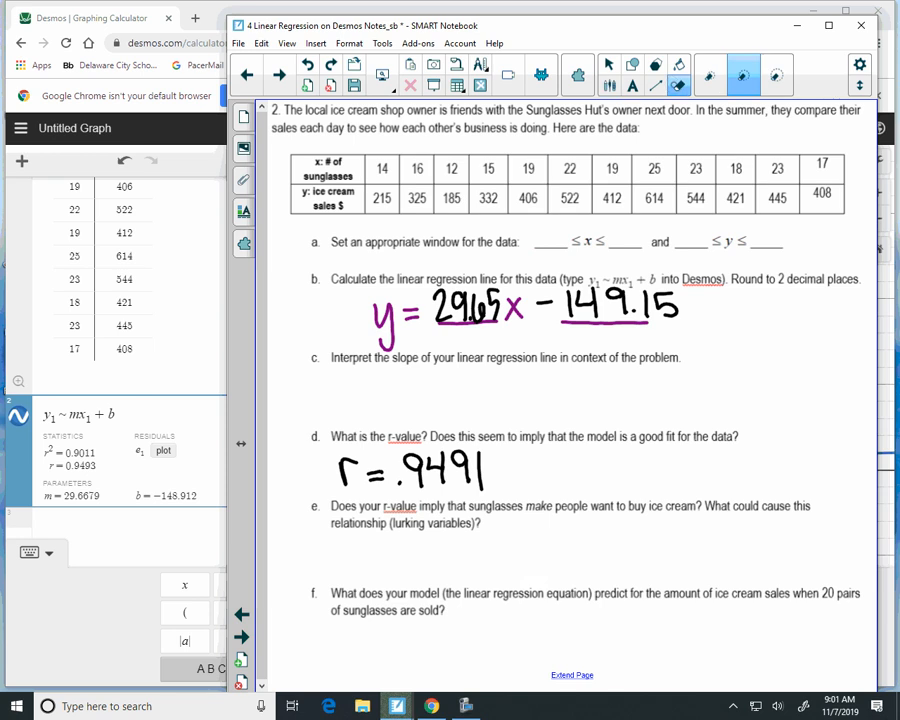
left_click(710, 75)
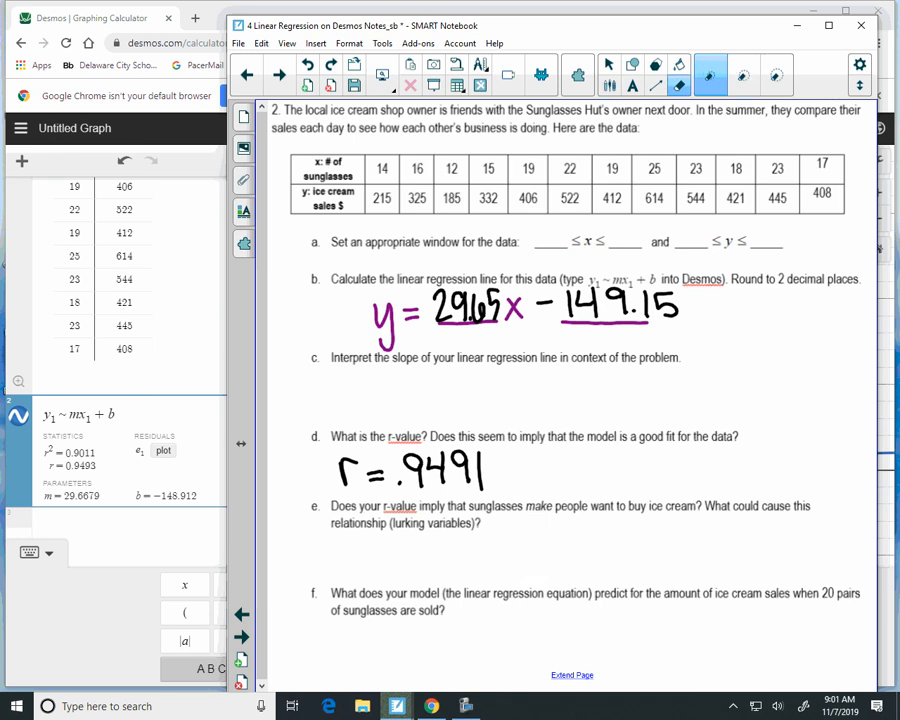
left_click_drag(493, 304, 492, 294)
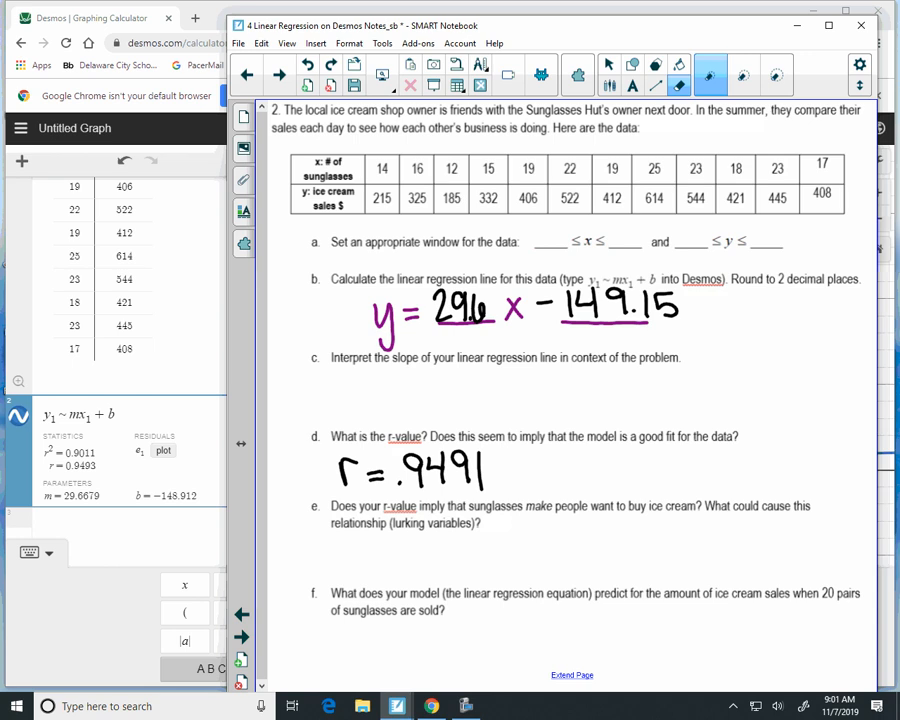
mouse_move(612, 302)
left_mouse_down()
mouse_move(683, 299)
mouse_move(625, 310)
left_mouse_up()
mouse_move(416, 466)
left_mouse_down()
mouse_move(410, 450)
mouse_move(462, 448)
mouse_move(478, 468)
left_mouse_up()
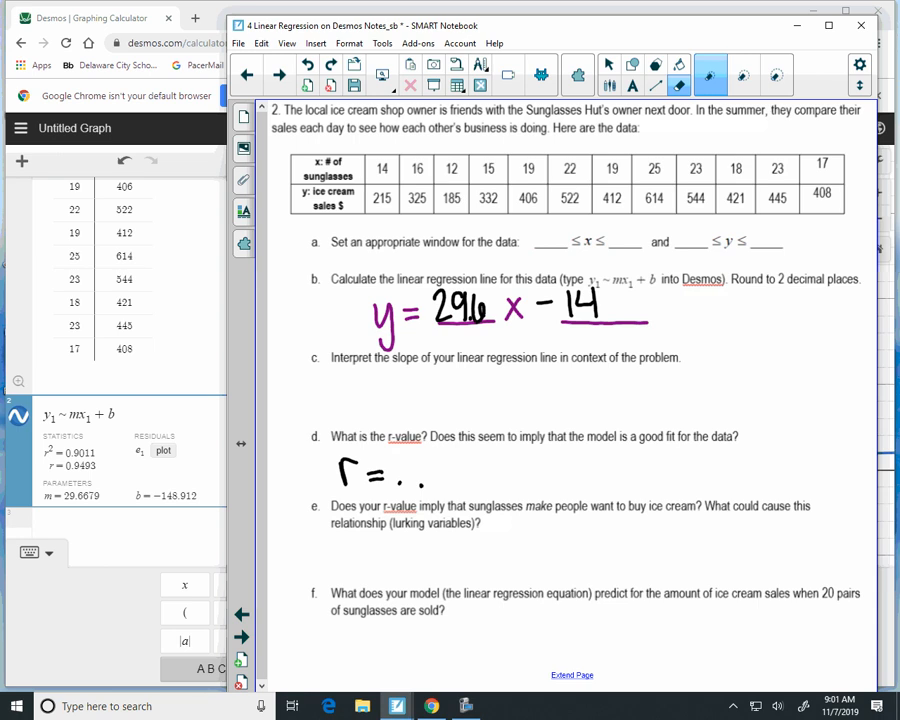
Handwrite the corrected digits in black ink so part b reads y = 29.66x − 148.92 and part d reads r = .9493.
left_click(610, 86)
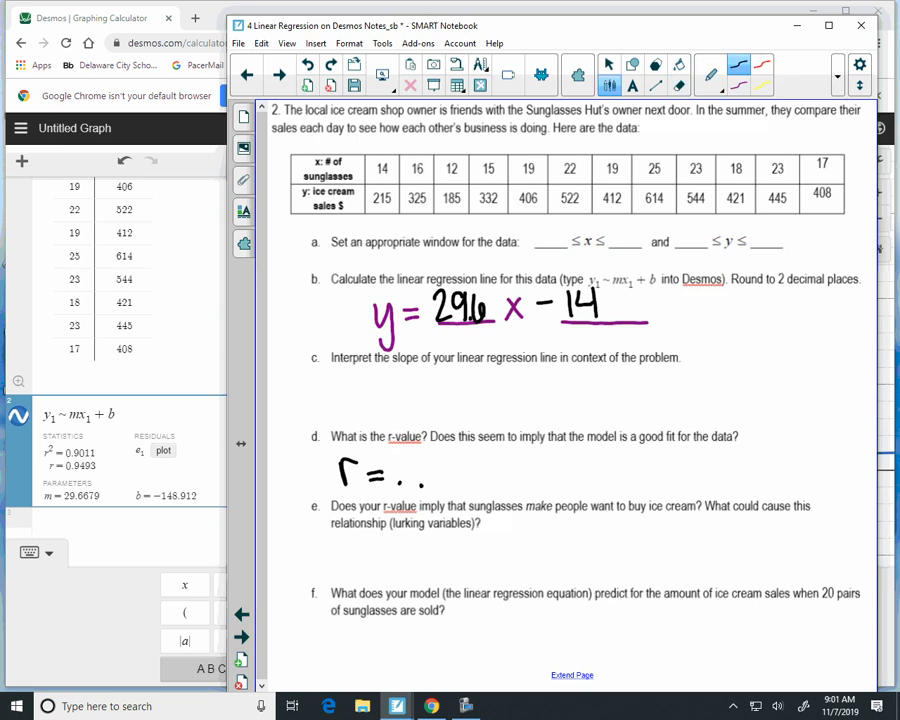
left_click_drag(502, 299, 492, 313)
mouse_move(612, 293)
left_mouse_down()
mouse_move(603, 318)
mouse_move(612, 296)
mouse_move(641, 321)
left_mouse_up()
left_click(623, 319)
left_click_drag(657, 291, 673, 318)
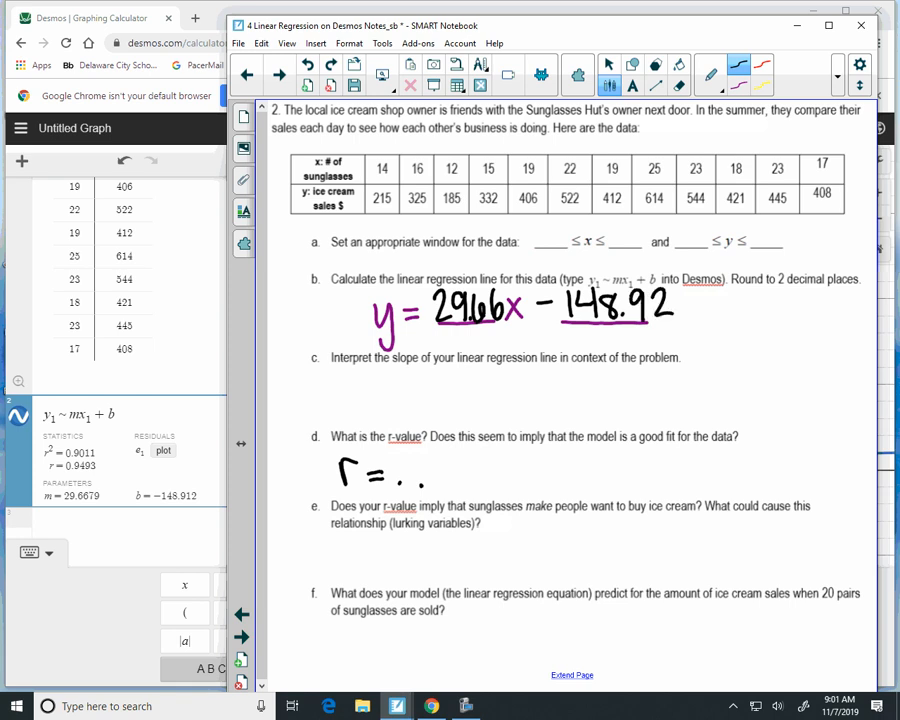
mouse_move(413, 452)
left_mouse_down()
mouse_move(411, 486)
mouse_move(443, 471)
mouse_move(438, 487)
mouse_move(453, 460)
mouse_move(460, 486)
mouse_move(479, 463)
mouse_move(466, 488)
left_mouse_up()
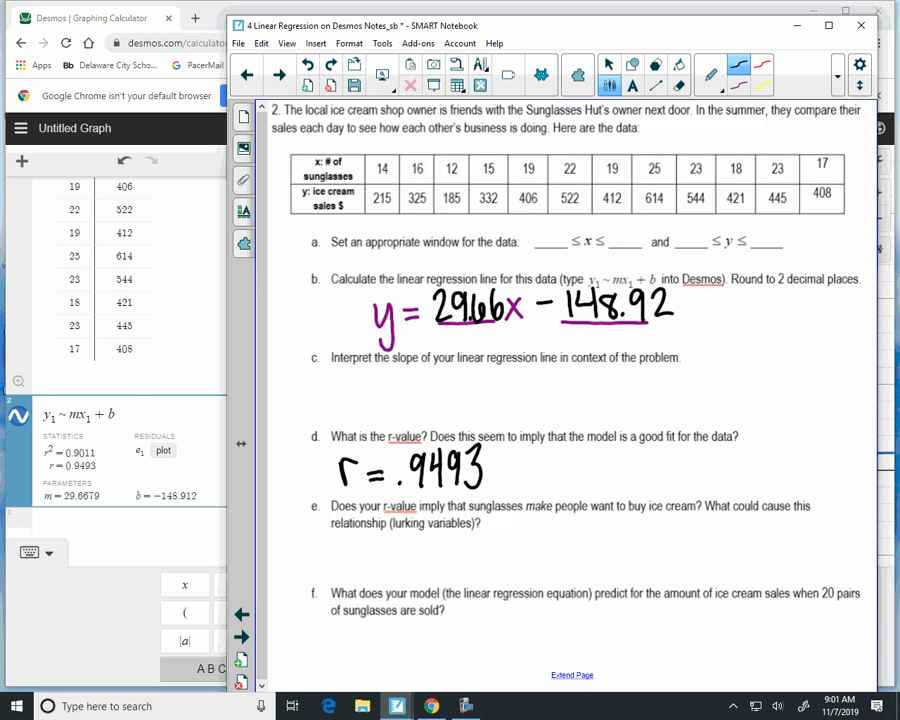
Handwrite the slope interpretation under part c in red ink as "↑$29.66 ice cream" over "↑1 sunglasses", followed by an arrow.
left_click(762, 64)
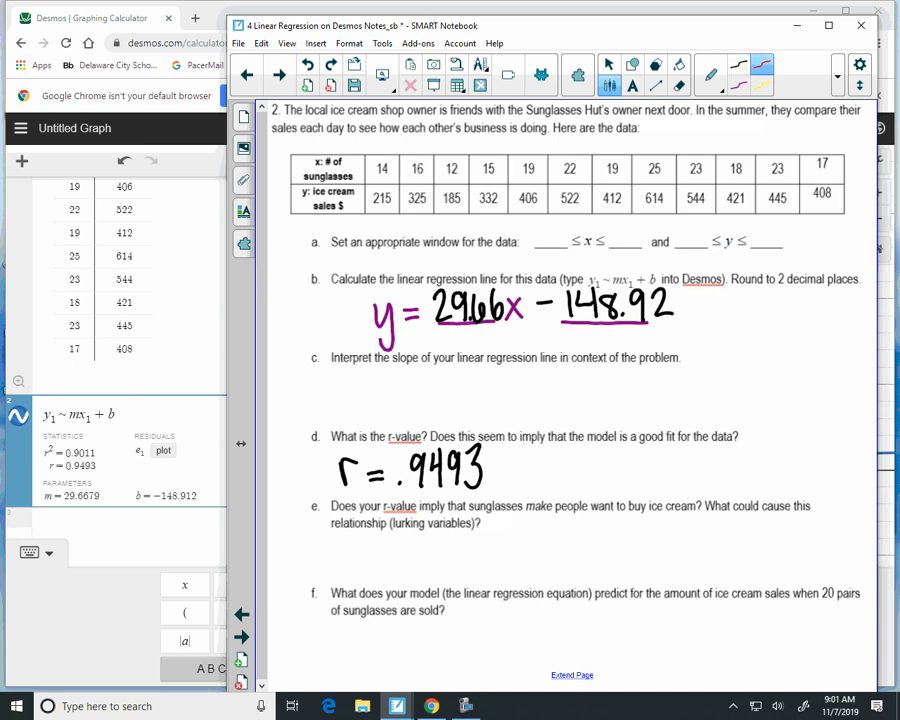
mouse_move(371, 374)
left_mouse_down()
mouse_move(379, 368)
mouse_move(386, 388)
mouse_move(395, 371)
mouse_move(401, 389)
mouse_move(451, 382)
left_mouse_up()
left_click(413, 384)
mouse_move(370, 398)
left_mouse_down()
mouse_move(465, 393)
mouse_move(418, 419)
left_mouse_up()
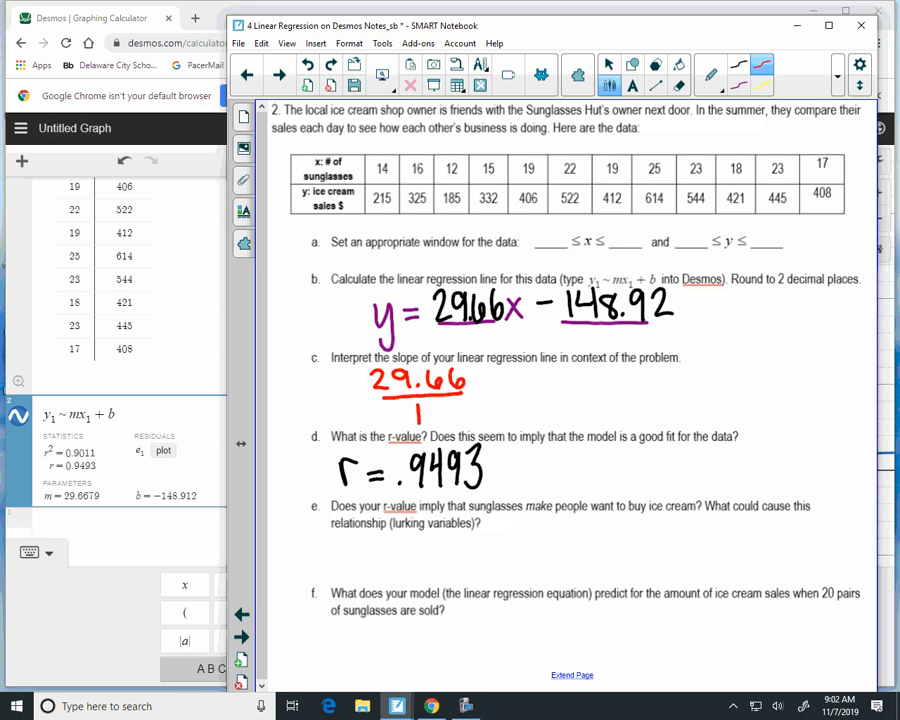
mouse_move(354, 390)
left_mouse_down()
mouse_move(354, 369)
mouse_move(397, 422)
mouse_move(400, 411)
left_mouse_up()
mouse_move(481, 372)
left_mouse_down()
mouse_move(481, 384)
mouse_move(482, 367)
mouse_move(496, 384)
mouse_move(512, 384)
left_mouse_up()
mouse_move(517, 384)
left_mouse_down()
mouse_move(527, 372)
mouse_move(556, 384)
mouse_move(577, 374)
mouse_move(597, 382)
left_mouse_up()
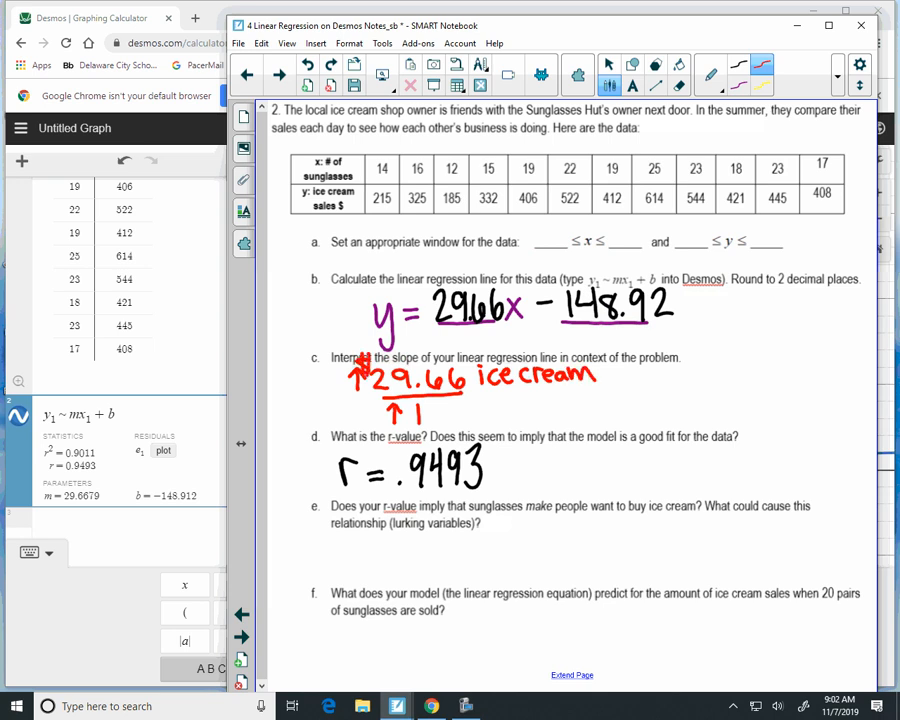
mouse_move(446, 405)
left_mouse_down()
mouse_move(436, 419)
mouse_move(480, 418)
mouse_move(462, 432)
mouse_move(482, 420)
mouse_move(557, 421)
left_mouse_up()
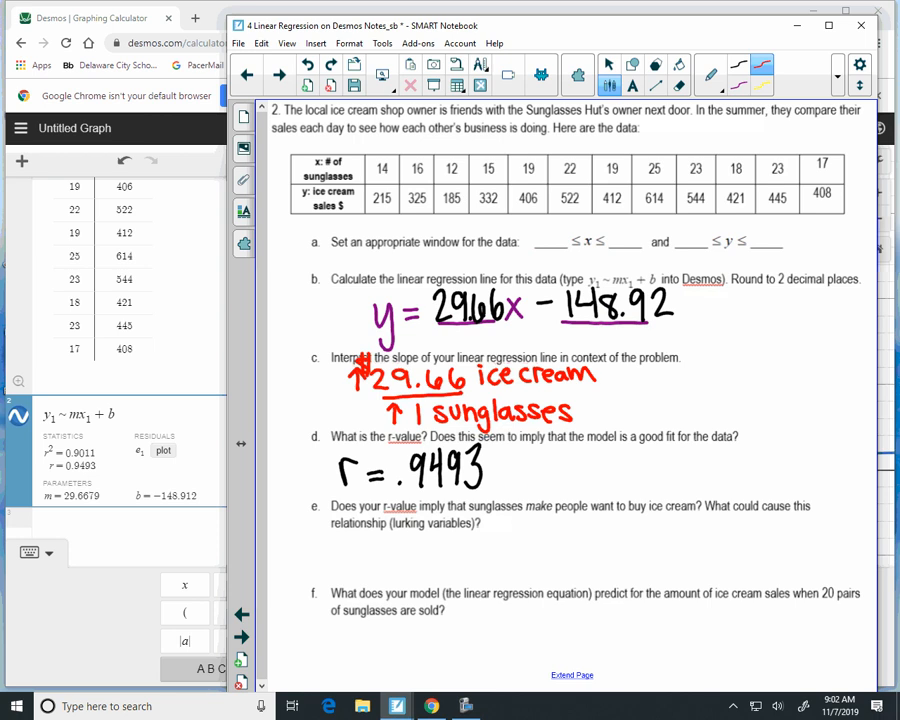
mouse_move(607, 391)
left_mouse_down()
mouse_move(637, 388)
mouse_move(628, 399)
left_mouse_up()
Handwrite "strong, positive correlation" in red ink beside the r-value in part d.
left_click_drag(592, 461, 574, 489)
mouse_move(602, 457)
left_mouse_down()
mouse_move(596, 488)
mouse_move(609, 468)
left_mouse_up()
mouse_move(604, 470)
left_mouse_down()
mouse_move(624, 461)
mouse_move(617, 458)
left_mouse_up()
left_click_drag(629, 460, 640, 482)
left_click_drag(652, 459, 645, 492)
left_click_drag(667, 470, 664, 492)
mouse_move(683, 454)
left_mouse_down()
mouse_move(684, 497)
mouse_move(698, 474)
mouse_move(713, 480)
left_mouse_up()
mouse_move(728, 458)
left_mouse_down()
mouse_move(728, 482)
mouse_move(737, 483)
left_mouse_up()
mouse_move(731, 468)
left_mouse_down()
mouse_move(770, 480)
mouse_move(784, 462)
mouse_move(771, 490)
left_mouse_up()
mouse_move(781, 472)
left_mouse_down()
mouse_move(781, 492)
mouse_move(787, 484)
mouse_move(824, 488)
left_mouse_up()
left_click_drag(829, 462, 829, 490)
mouse_move(840, 472)
left_mouse_down()
mouse_move(842, 488)
mouse_move(855, 467)
left_mouse_up()
left_click_drag(858, 470, 865, 482)
left_click_drag(871, 471, 877, 482)
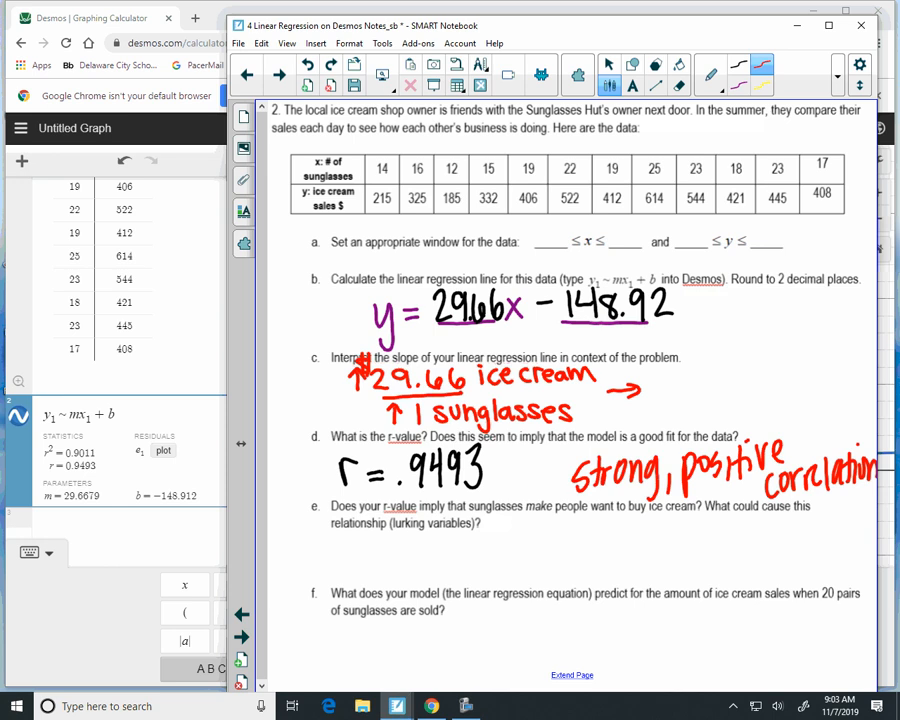
Handwrite "weather!!" in red ink under part e as the lurking variable.
scroll(565, 400, "down", 3)
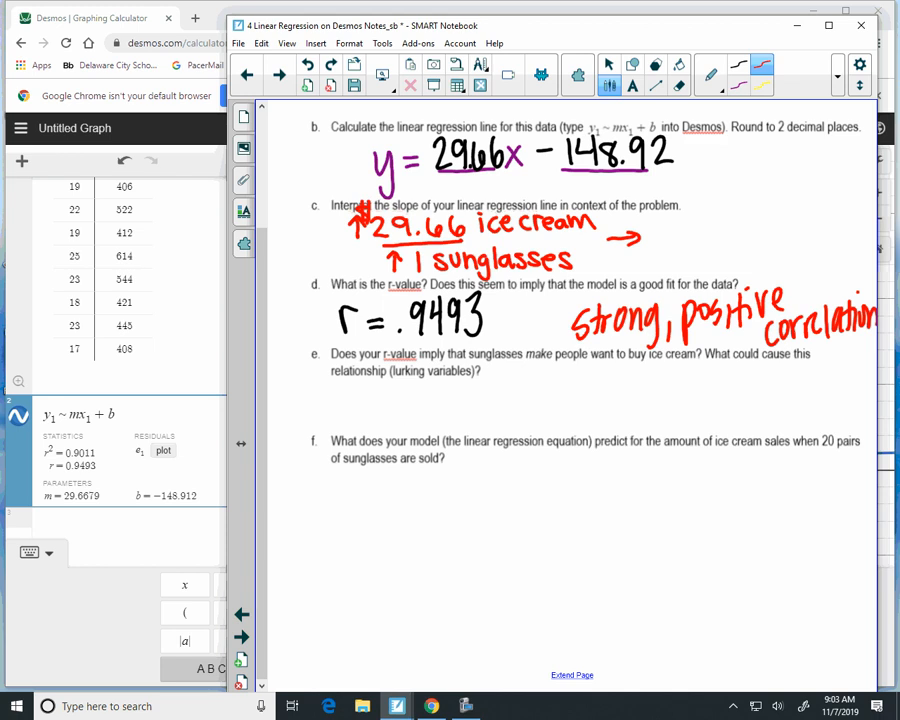
left_click_drag(396, 388, 423, 388)
left_click_drag(429, 400, 444, 405)
left_click_drag(456, 391, 462, 409)
left_click_drag(469, 380, 474, 409)
left_click_drag(460, 393, 478, 391)
mouse_move(483, 380)
left_mouse_down()
mouse_move(483, 400)
mouse_move(499, 410)
mouse_move(521, 409)
mouse_move(540, 392)
left_mouse_up()
left_click(556, 409)
mouse_move(558, 381)
left_mouse_down()
mouse_move(556, 400)
mouse_move(577, 400)
left_mouse_up()
left_click(577, 409)
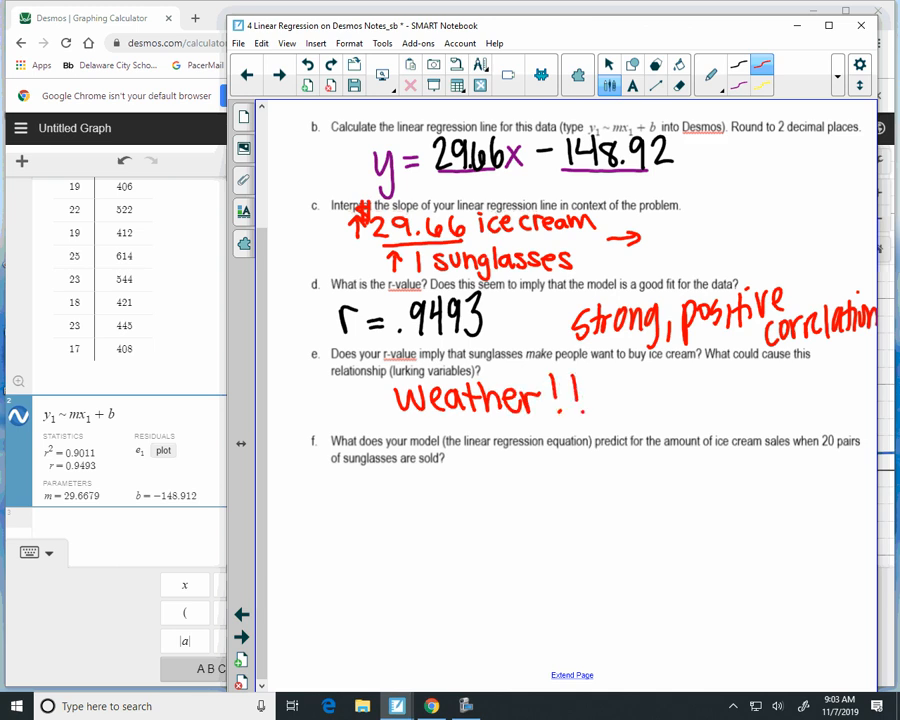
left_click(466, 706)
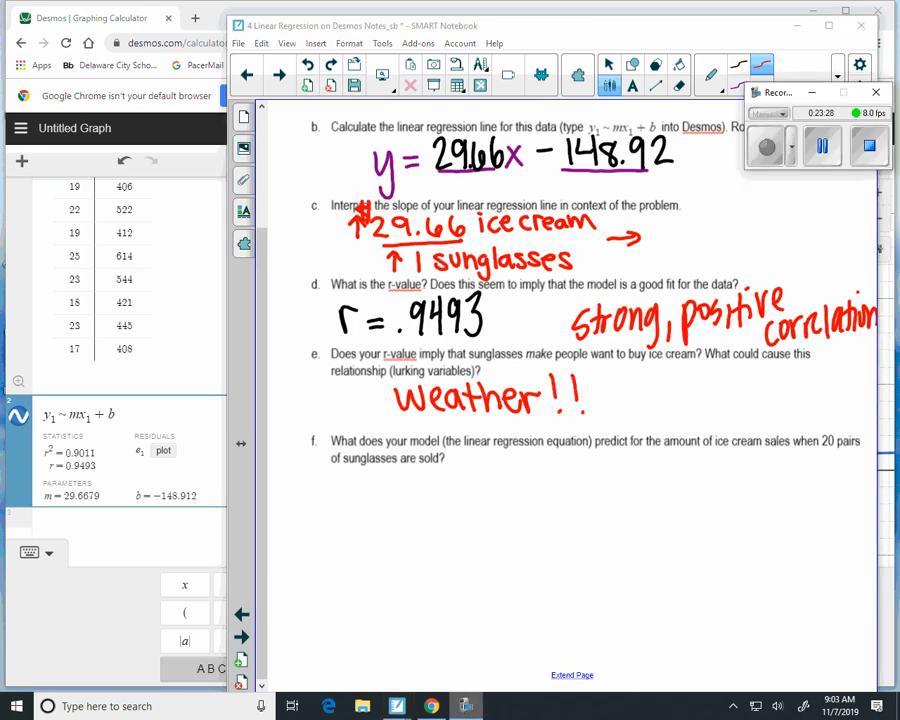